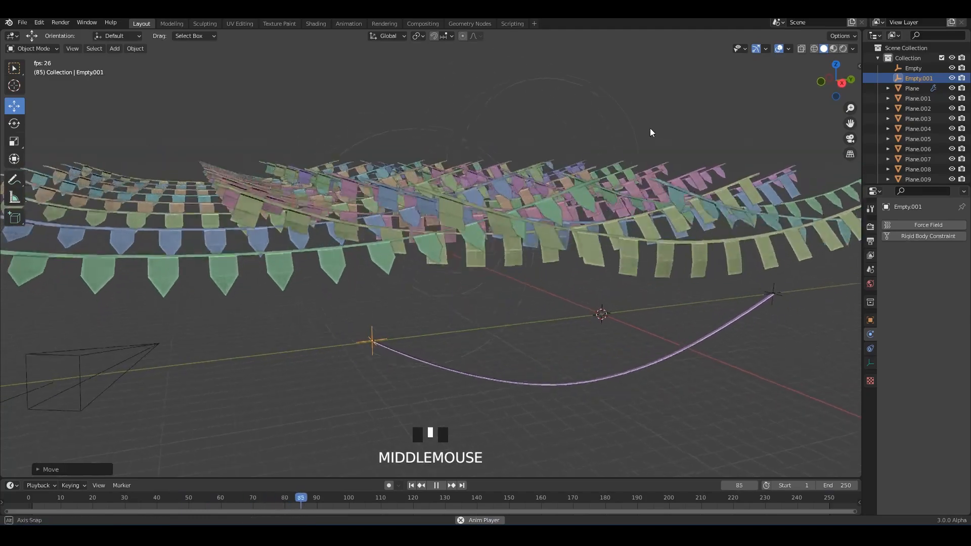
key("ctrl+s")
left_click(650, 130)
left_click(372, 337)
key("g")
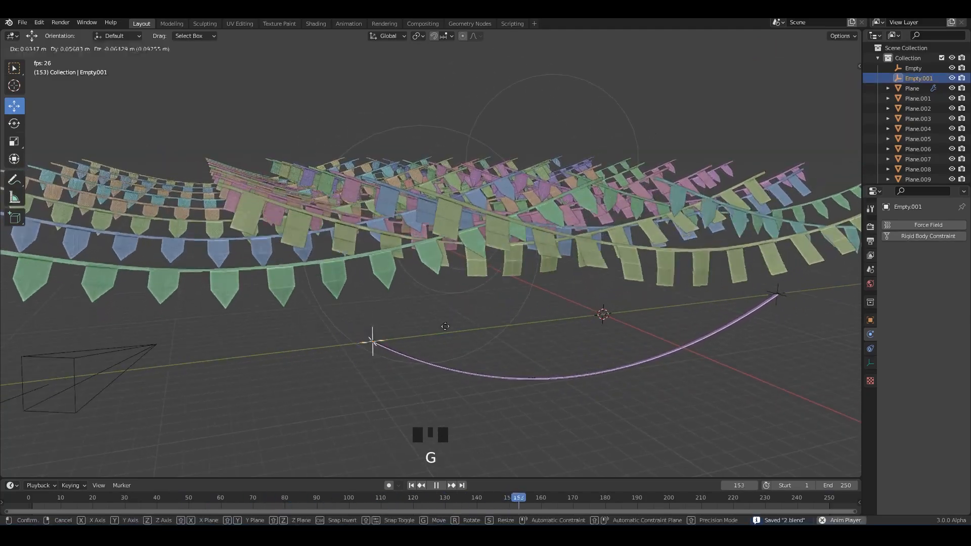
right_click(437, 349)
key("space")
left_click(411, 485)
key("ctrl+z")
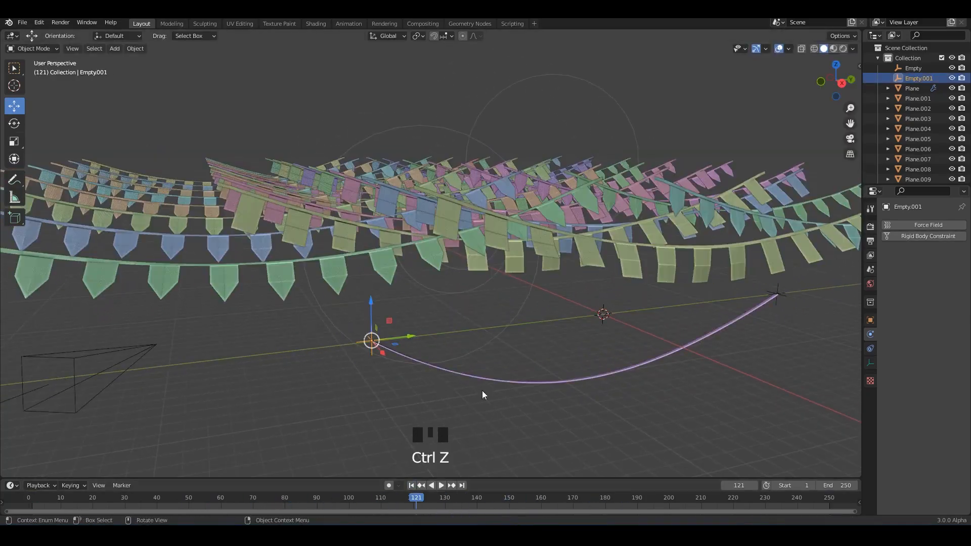
key("ctrl+z")
Play the simulation from the first frame and test the rope by moving its end empty Empty.001, cancelling the move.
left_click(374, 340)
key("space")
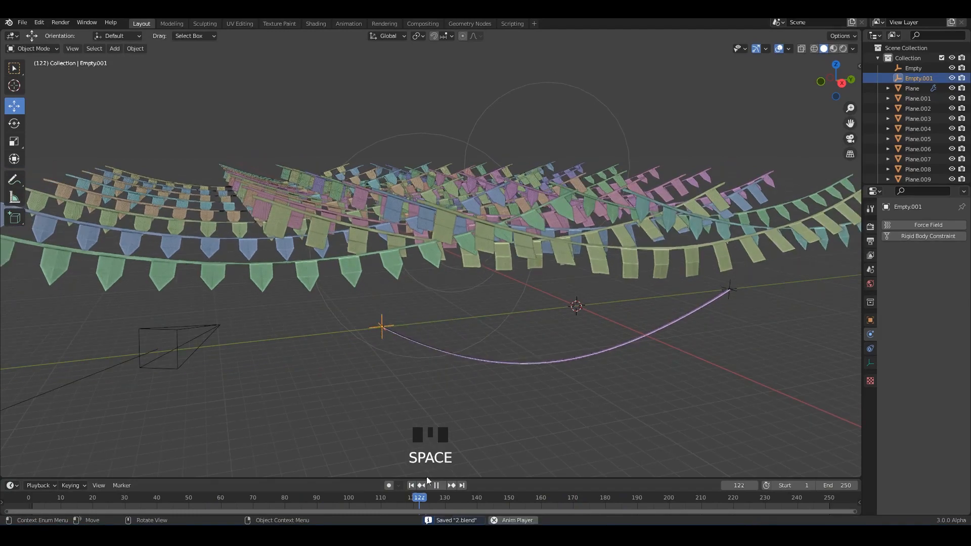
key("space")
left_click(411, 485)
middle_click_drag(490, 402, 504, 397)
key("space")
middle_click_drag(465, 352, 449, 364)
scroll(455, 357, "up", 2)
key("g")
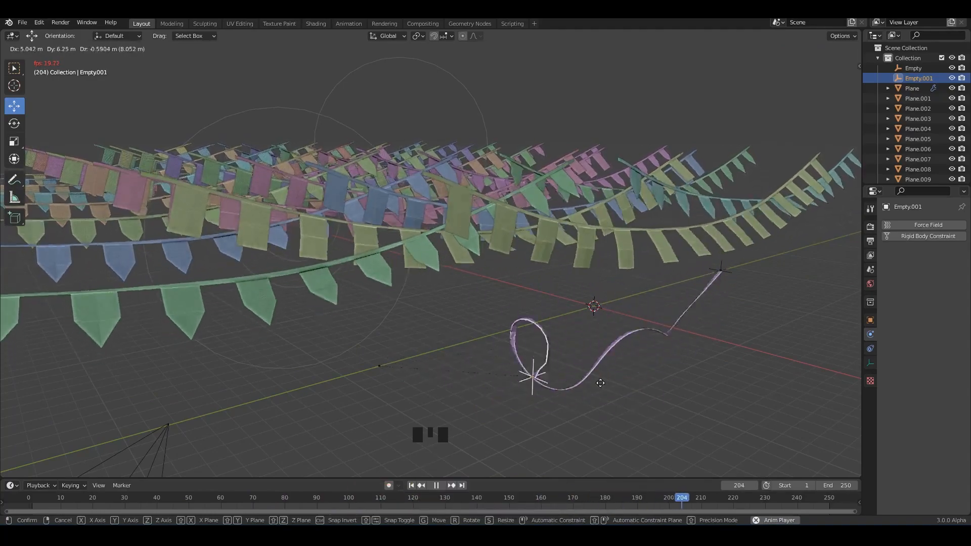
right_click(667, 354)
Save the file and test the rope from its opposite end by moving the empty named Empty during playback, cancelling the move.
middle_click_drag(683, 348, 566, 329)
middle_click_drag(566, 329, 602, 334, "shift")
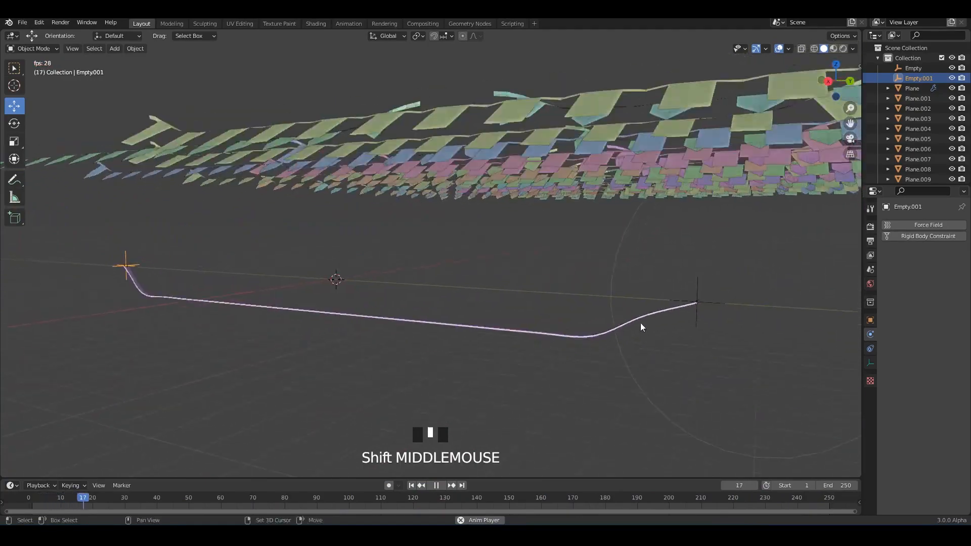
left_click(721, 303)
scroll(721, 314, "up", 2)
middle_click_drag(721, 314, 680, 311)
middle_click_drag(680, 311, 672, 297, "shift")
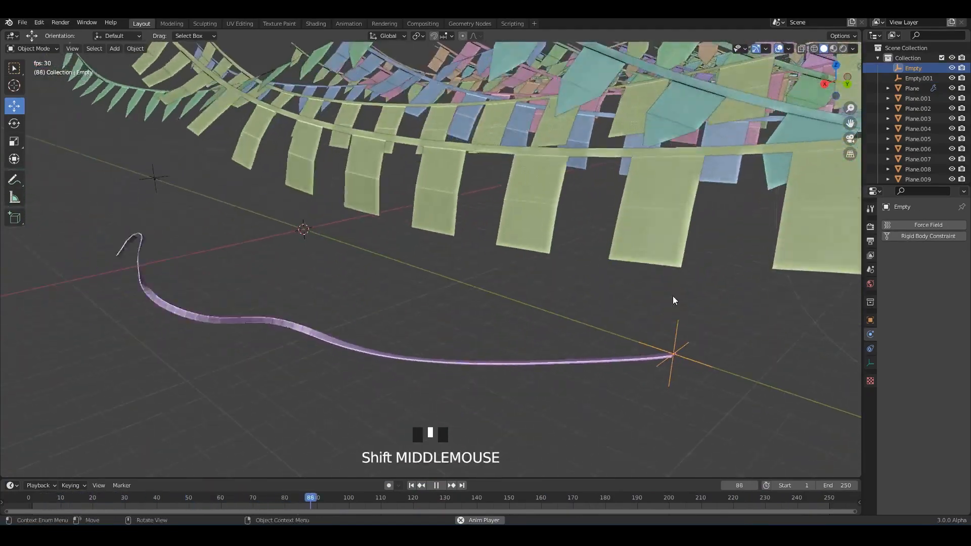
left_click(437, 484)
key("ctrl+s")
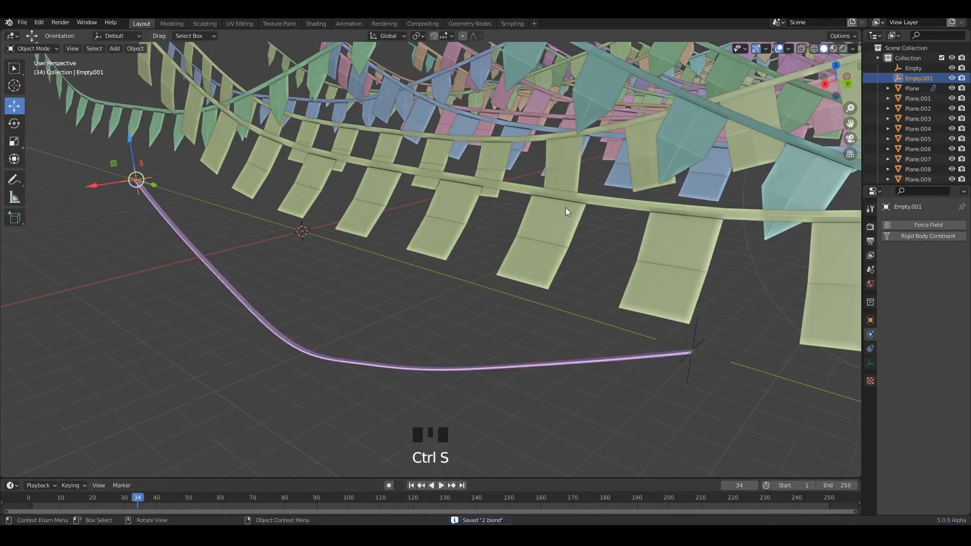
key("space")
left_click(701, 359)
scroll(692, 336, "up", 1)
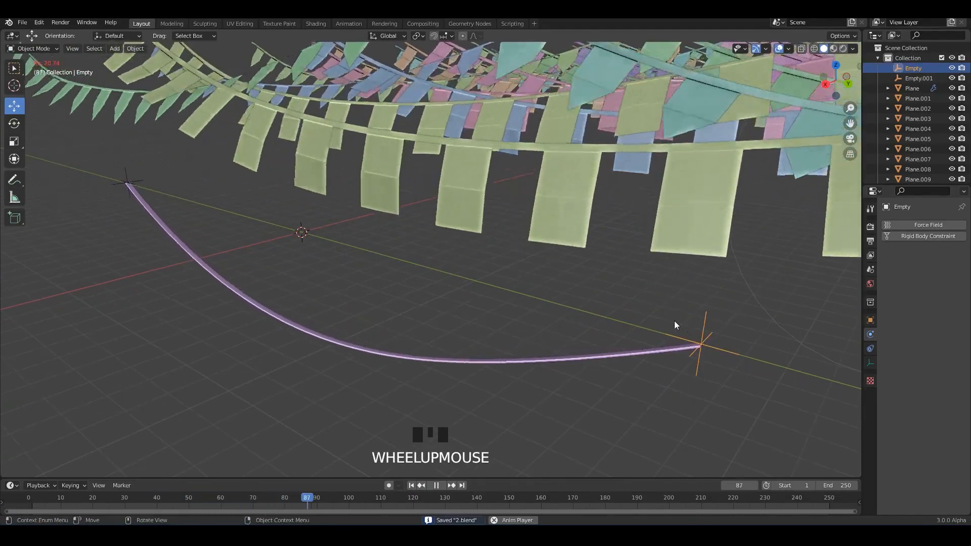
key("g")
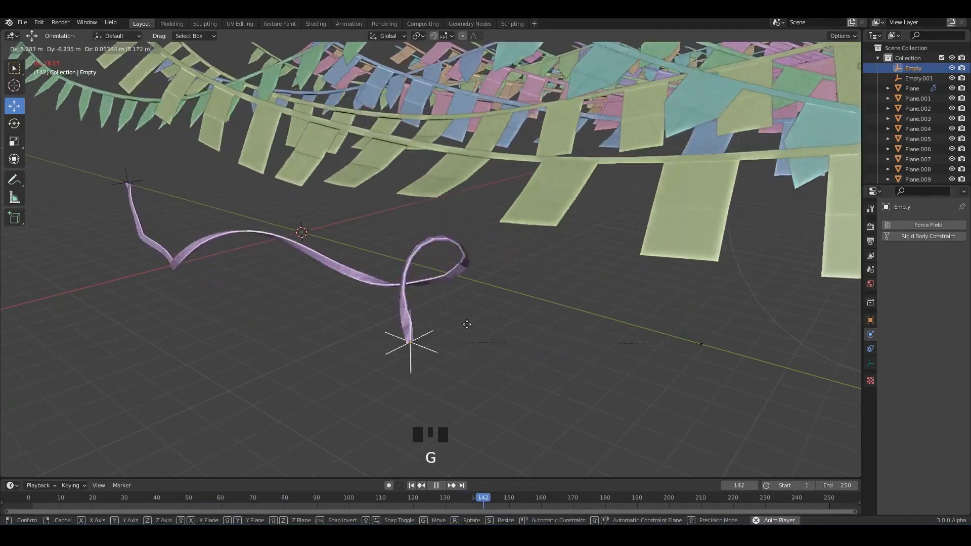
right_click(622, 297)
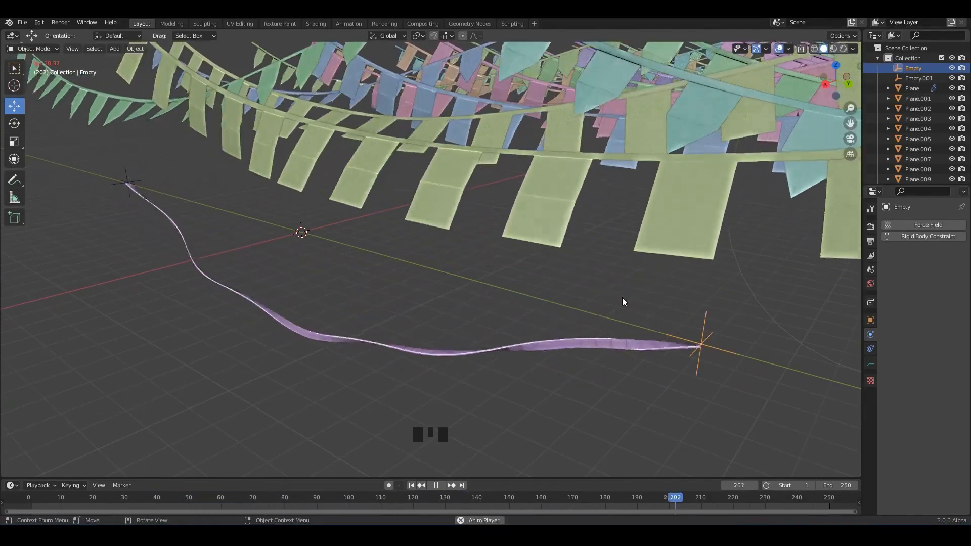
Hide the viewport gizmos and overlays, save the file, and review the swaying flags and rope during playback.
scroll(577, 280, "down", 2)
middle_click_drag(577, 280, 573, 255, "shift")
key("ctrl+s")
mouse_move(573, 255)
middle_mouse_down()
mouse_move(555, 232)
mouse_move(559, 268)
middle_mouse_up()
key("ctrl+s")
left_click(756, 49)
left_click(778, 49)
key("space")
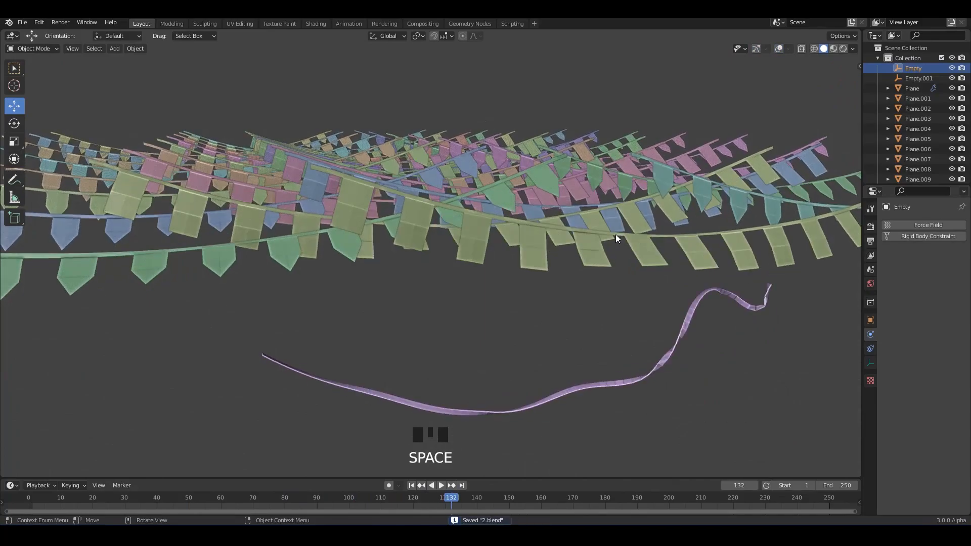
middle_click_drag(730, 201, 713, 201)
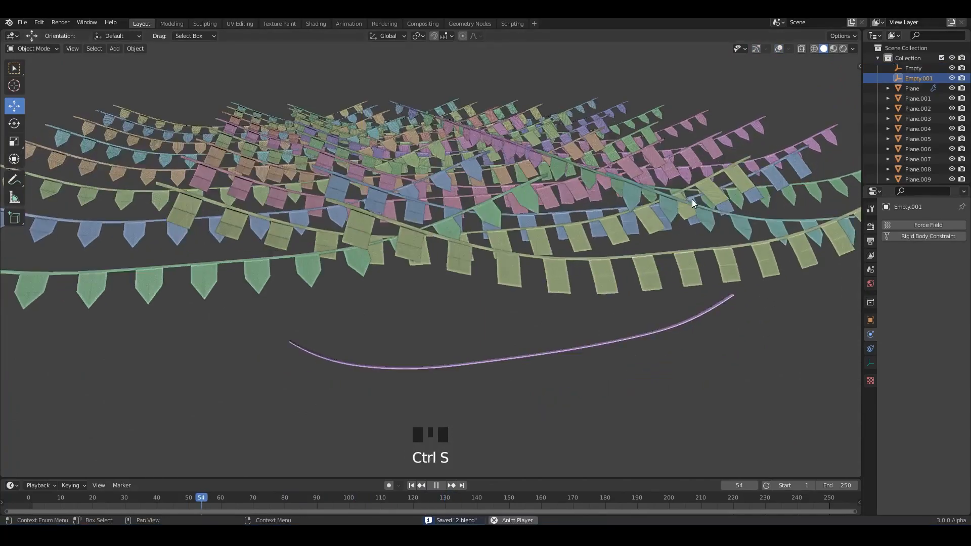
middle_click_drag(692, 203, 574, 233, "shift")
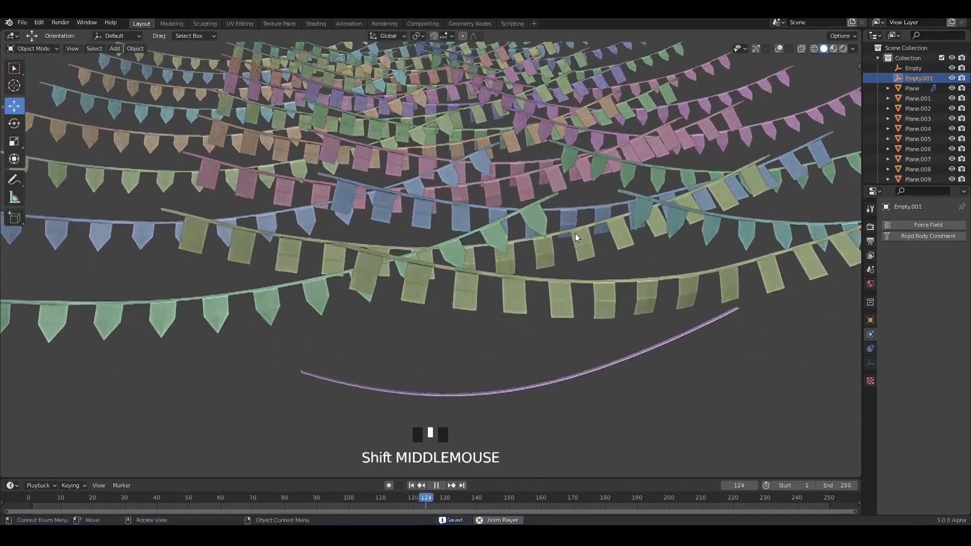
scroll(518, 201, "up", 2)
key("ctrl+s")
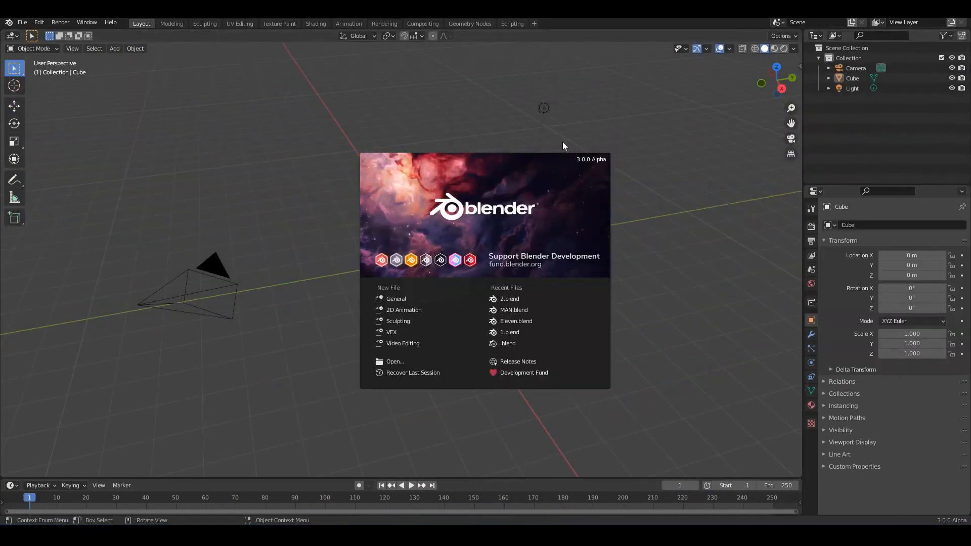
Start the Shortcut VUr key display docked at Center, hide its settings, and save the new scene.
left_click(668, 220)
key("n")
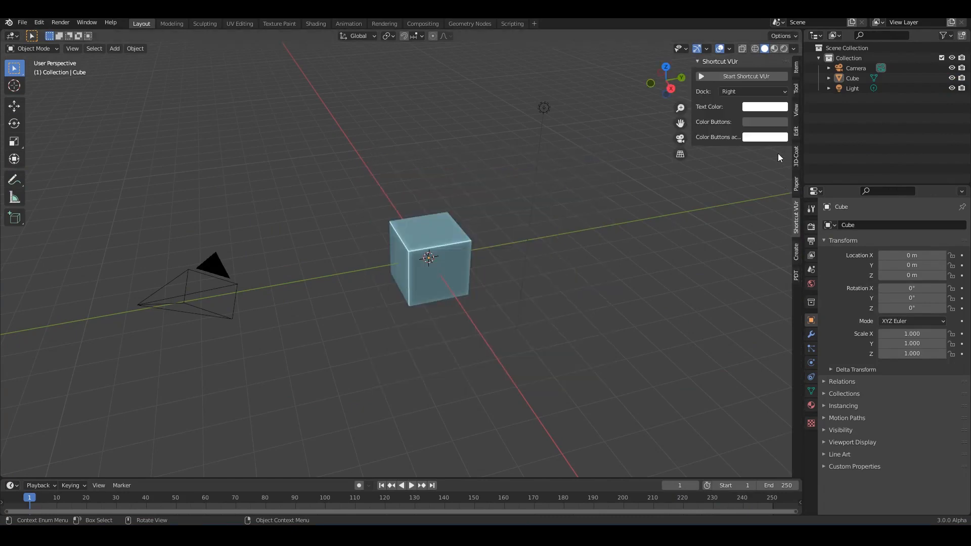
left_click(741, 79)
left_click(736, 92)
left_click(735, 126)
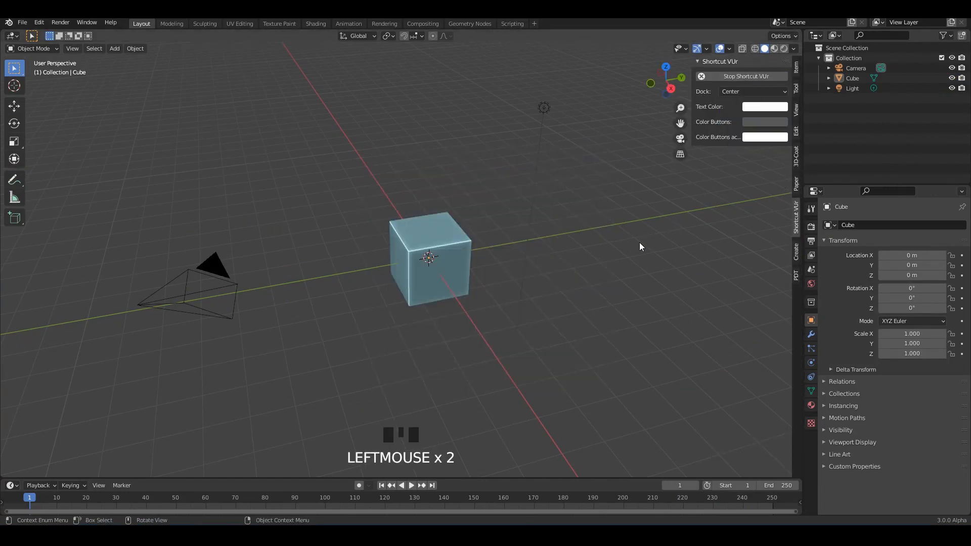
key("n")
middle_click_drag(574, 224, 601, 237)
key("ctrl+s")
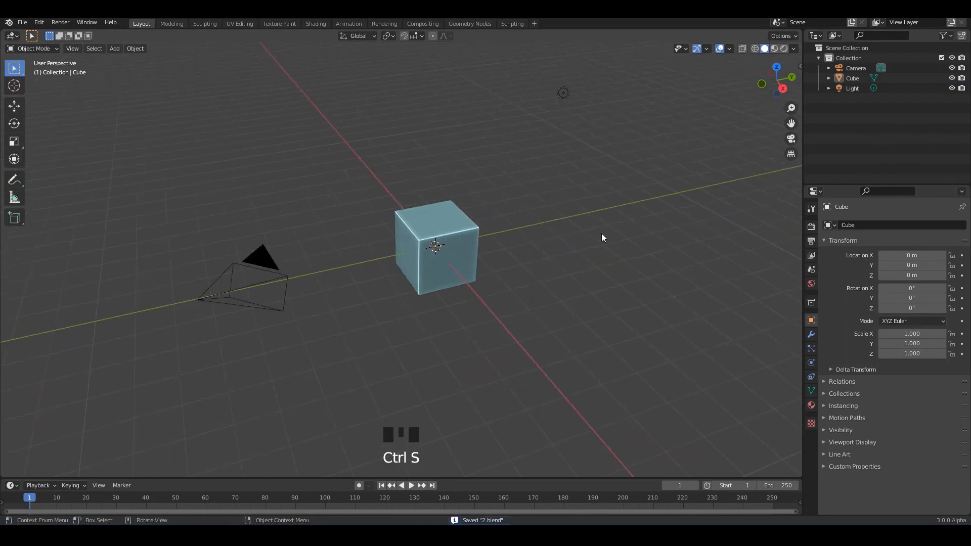
Delete all the default objects from the scene and save the file.
key("a")
key("x")
left_click(602, 234)
key("ctrl+s")
Add a plane and narrow it along X to a scale of about 0.126.
key("shift+a")
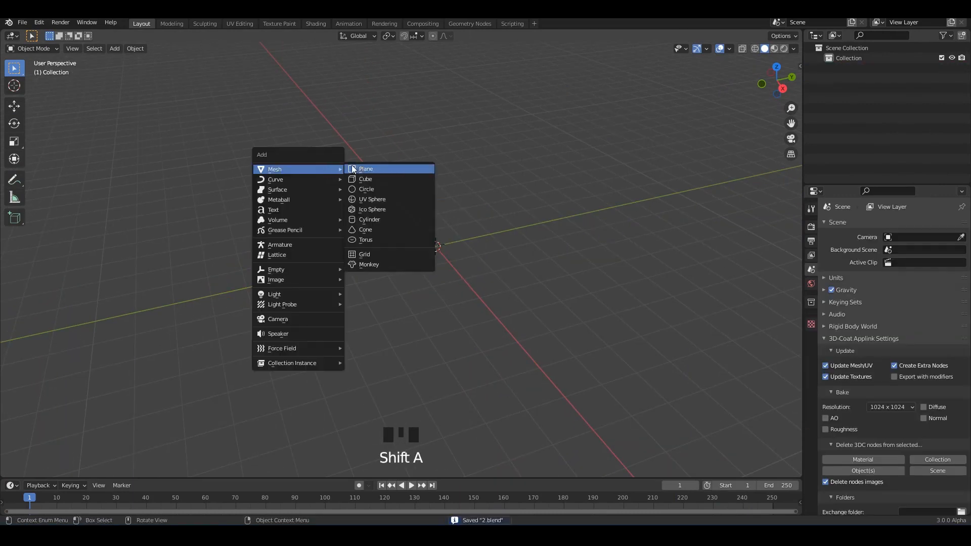
left_click(352, 169)
middle_click_drag(435, 247, 569, 335)
key("s")
key("x")
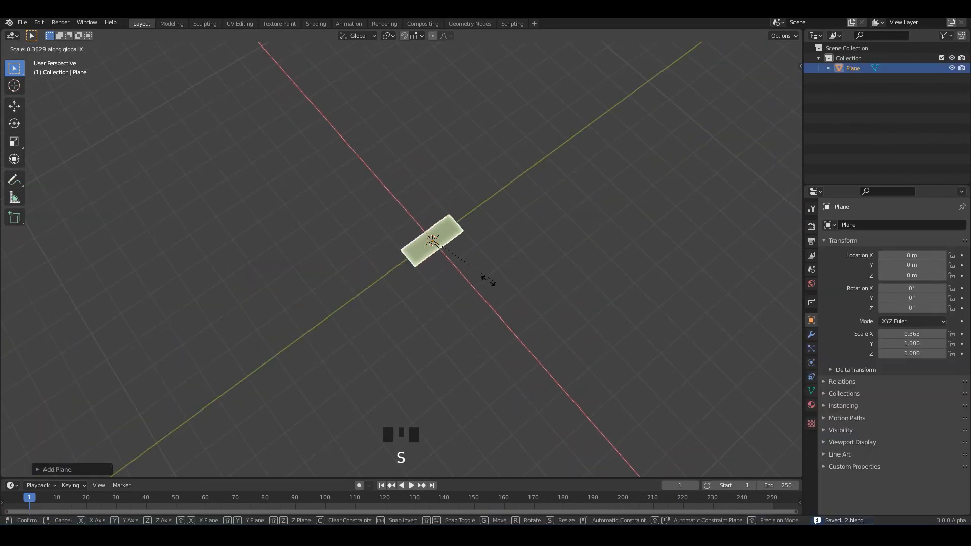
left_click(448, 260)
Stretch the plane along Y to a scale of about 14.98 and apply its scale.
scroll(490, 263, "down", 1)
middle_click_drag(490, 262, 472, 264)
key("s")
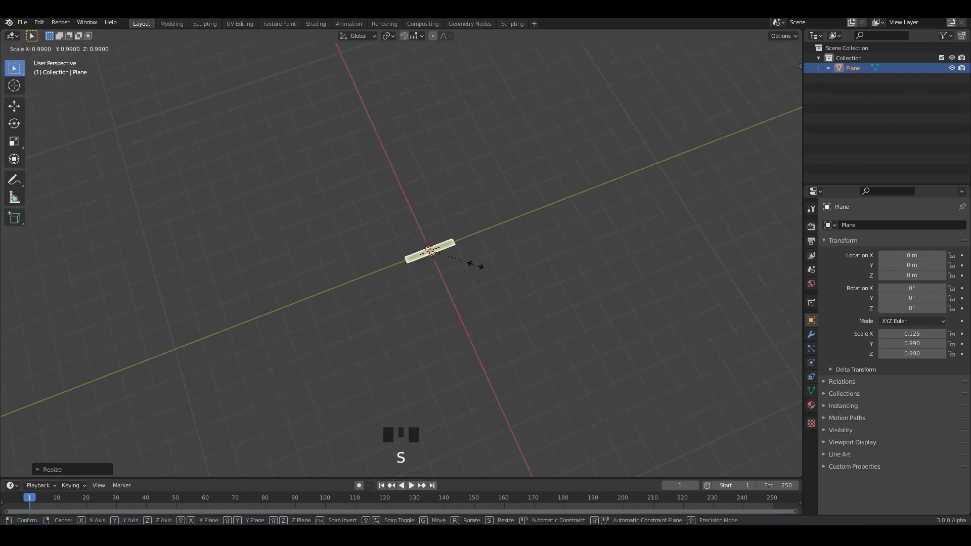
key("y")
left_click(351, 264)
scroll(389, 269, "down", 1)
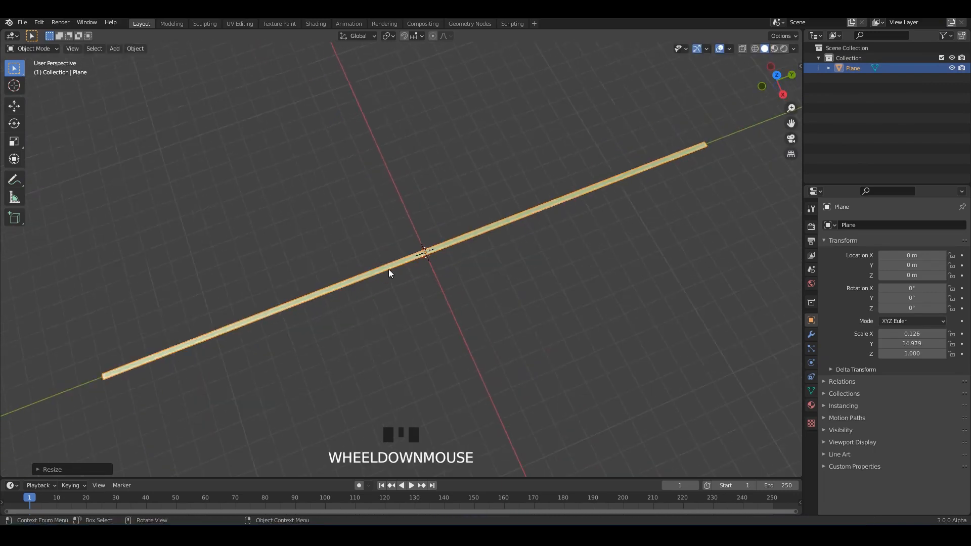
middle_click_drag(389, 269, 424, 243)
key("ctrl+a")
left_click(424, 244)
Rotate the strip 90° in the front view so that it stands on edge, and save the file.
mouse_move(480, 275)
middle_mouse_down("alt")
mouse_move(499, 284)
mouse_move(471, 273)
middle_mouse_up("alt")
type("r")
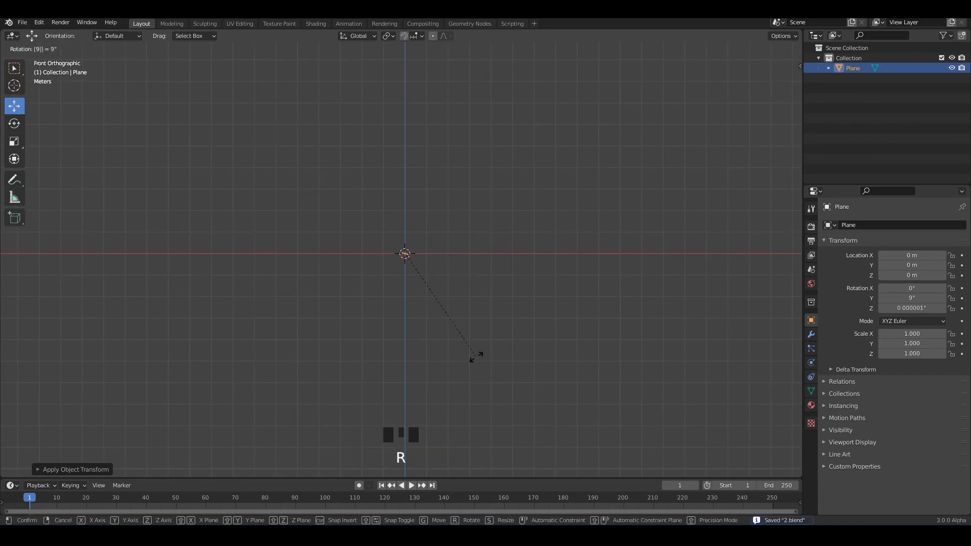
type("0")
key("Return")
key("ctrl+s")
Raise the strip along Z to about 9.85 m above the ground grid.
middle_click_drag(459, 353, 421, 281, "alt")
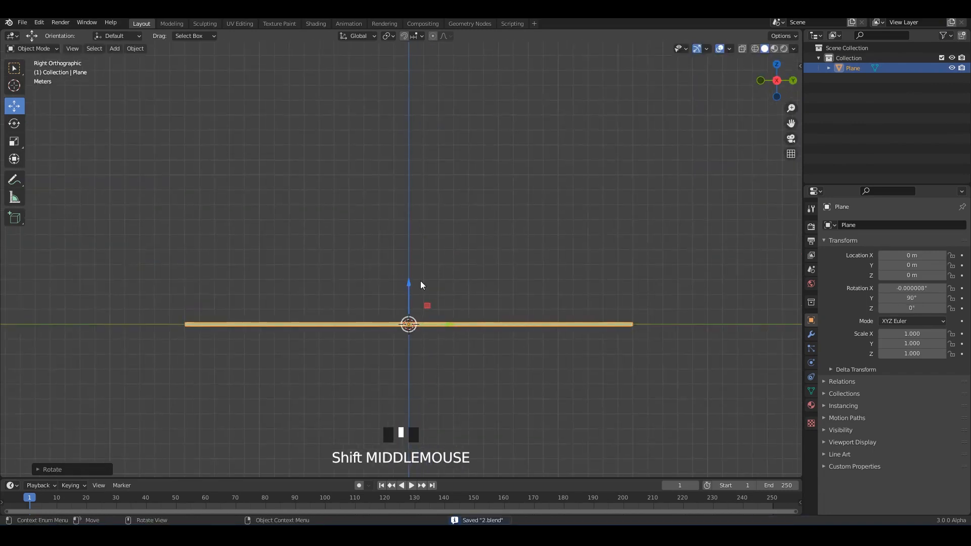
left_click_drag(410, 244, 429, 146)
middle_click_drag(427, 149, 427, 221)
scroll(426, 221, "up", 2)
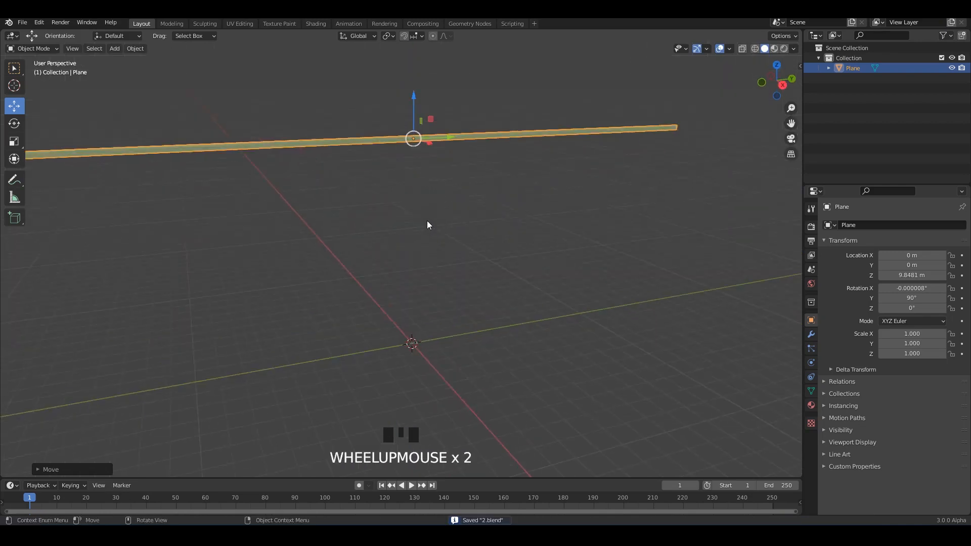
Divide the strip along its length with evenly spaced loop cuts in Edit Mode.
key("Tab")
scroll(428, 169, "down", 1)
middle_click_drag(429, 169, 630, 192, "shift")
left_click(430, 171)
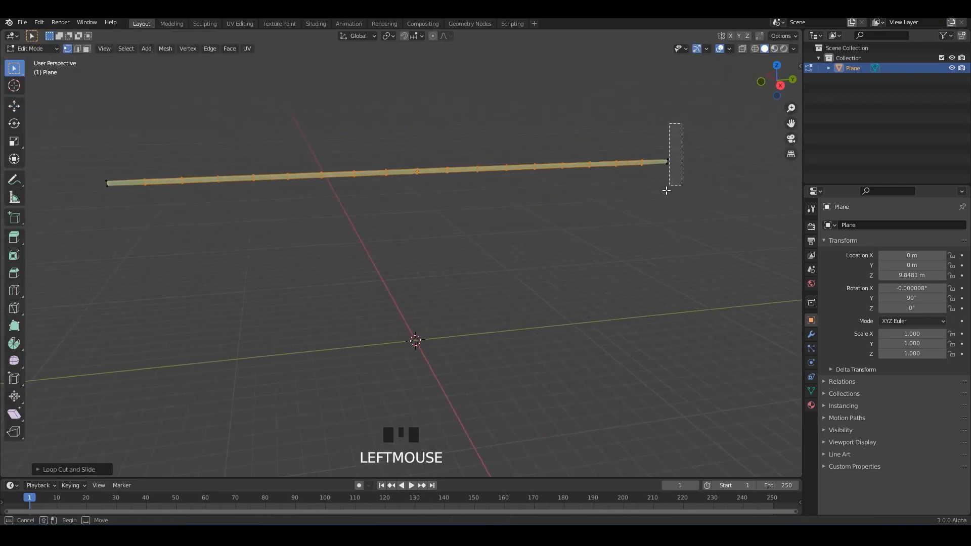
Assign the vertices at both ends of the strip to a new vertex group and return to Object Mode.
left_click_drag(666, 191, 666, 191)
left_click_drag(89, 215, 89, 215, "shift")
middle_click_drag(91, 217, 284, 254)
key("ctrl+5")
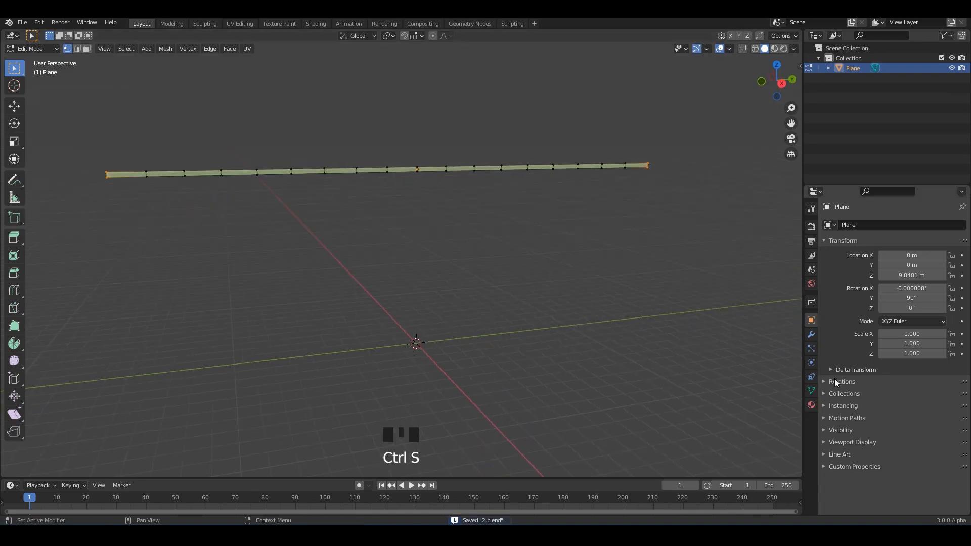
left_click(810, 405)
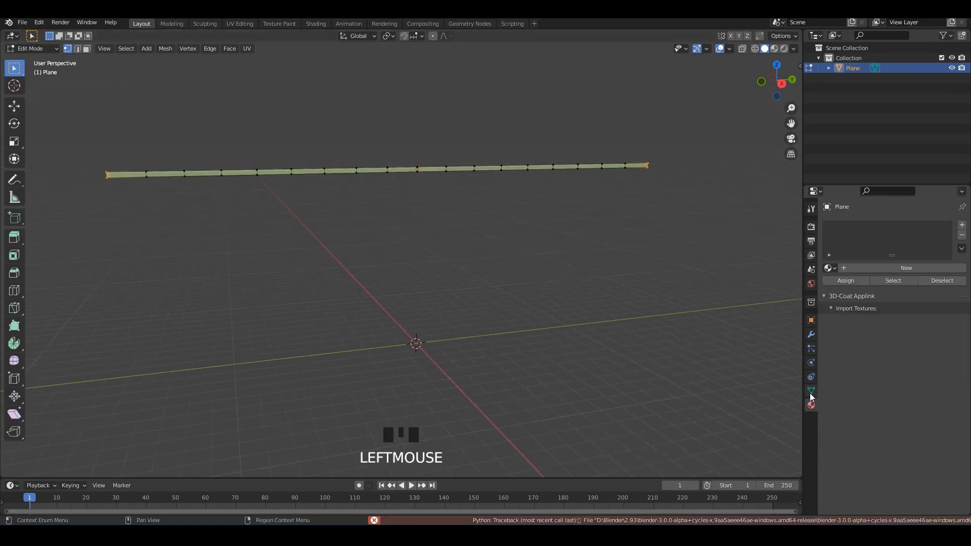
left_click(811, 390)
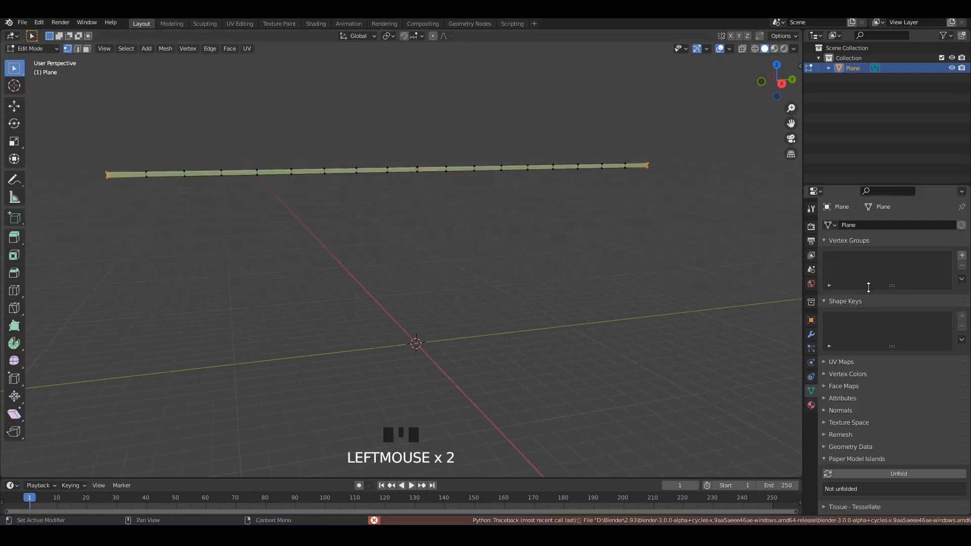
left_click(961, 256)
left_click(841, 321)
key("Tab")
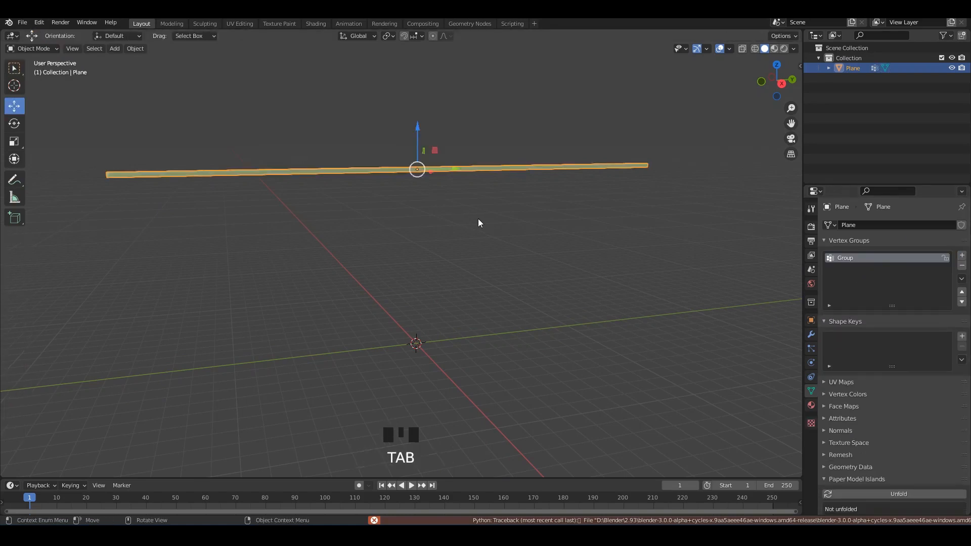
Save the file, add Cloth physics to the strip, and briefly play the simulation before returning to the first frame.
left_click(480, 212)
middle_click(492, 180)
key("ctrl+s")
left_click(497, 166)
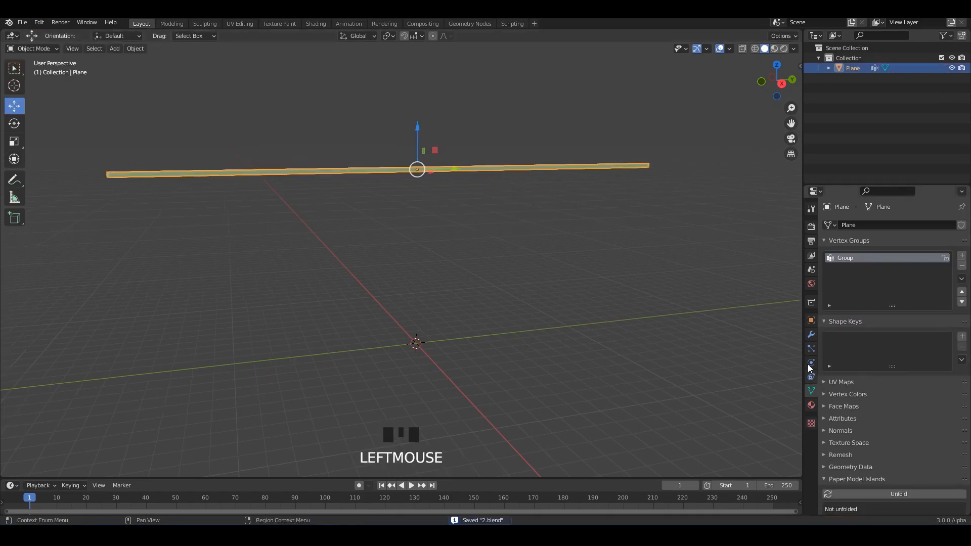
left_click(810, 363)
left_click(854, 248)
left_click(626, 212)
key("space")
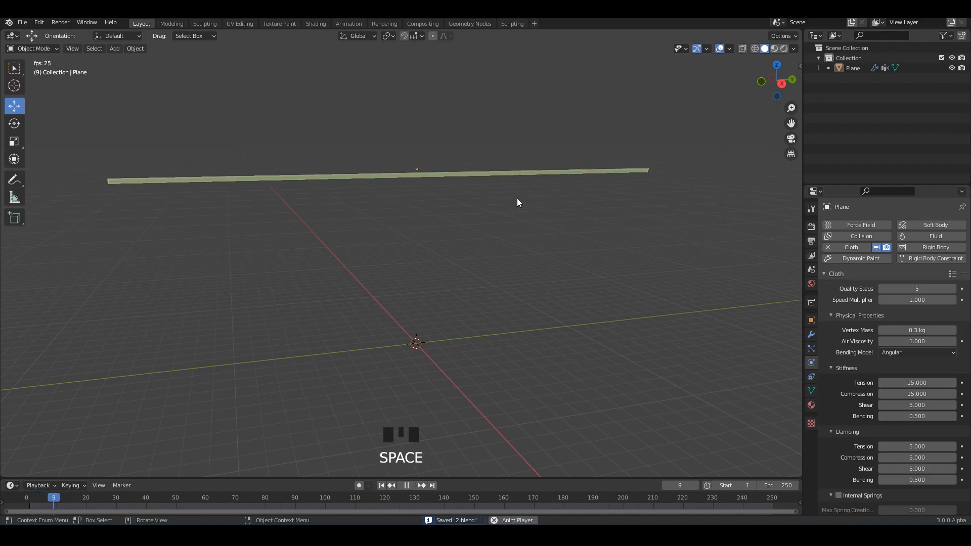
key("space")
left_click(382, 485)
Set the cloth's Pin Group to the vertex group Group and play the simulation to test the hanging strip.
scroll(844, 445, "down", 12)
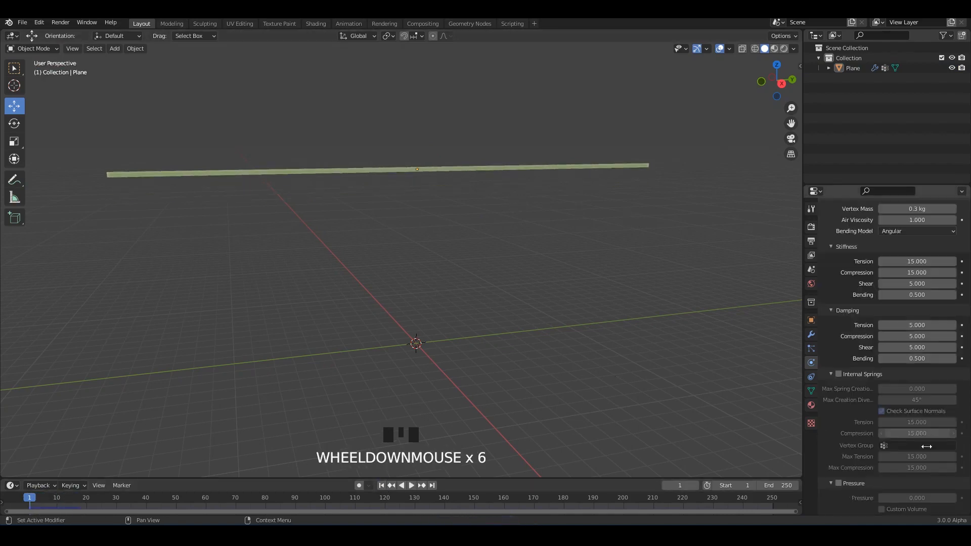
left_click(833, 474)
scroll(890, 453, "down", 6)
left_click(893, 409)
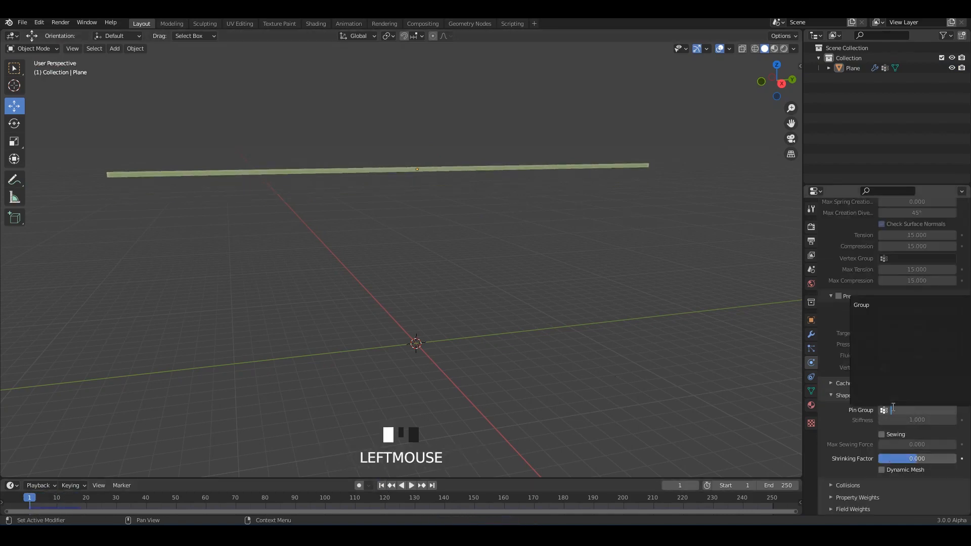
left_click(877, 305)
key("space")
middle_click(608, 258)
middle_click(609, 258)
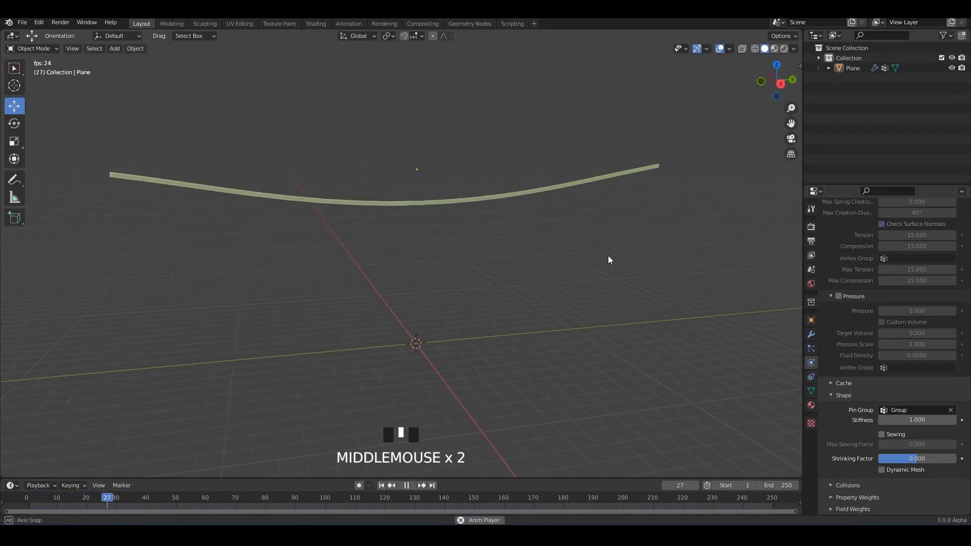
key("space")
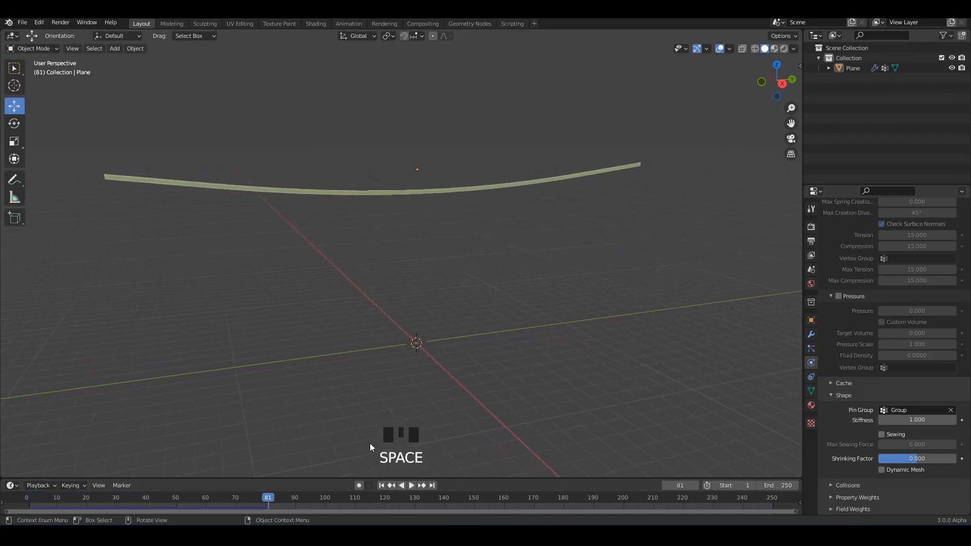
Go back to the first frame and, in Edit Mode with X-ray on, select every other lower edge along the strip.
key("shift+Left")
key("Tab")
middle_click_drag(403, 200, 354, 189, "alt")
middle_click_drag(336, 193, 368, 219, "shift")
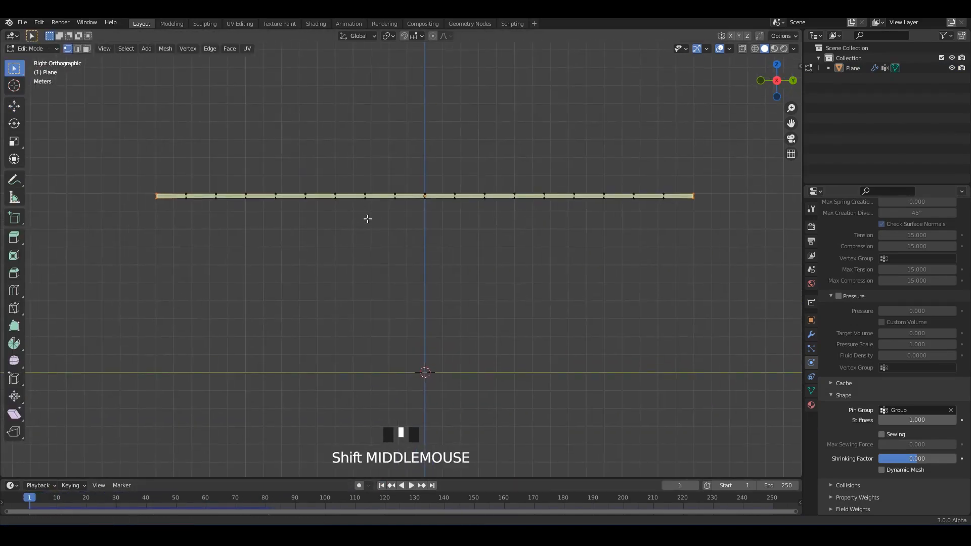
scroll(188, 201, "up", 2)
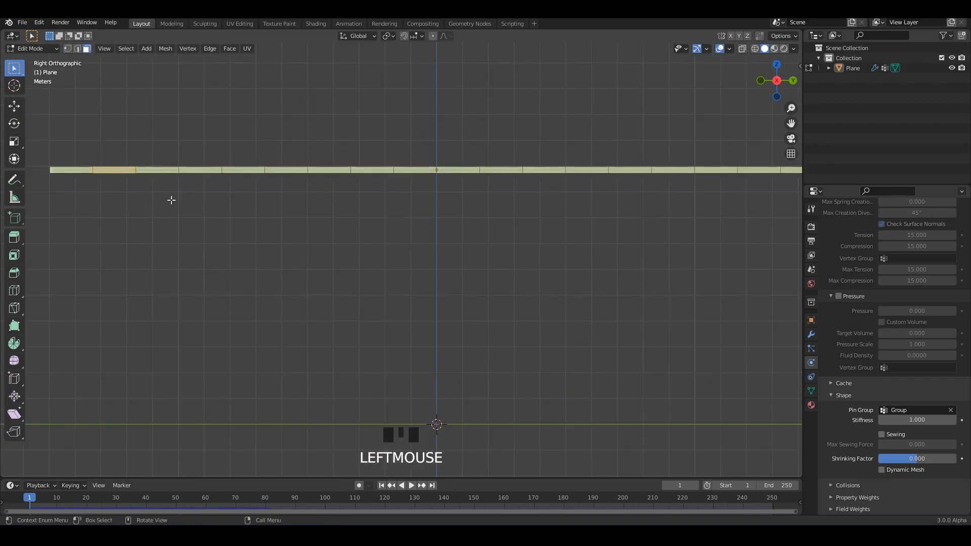
key("alt+z")
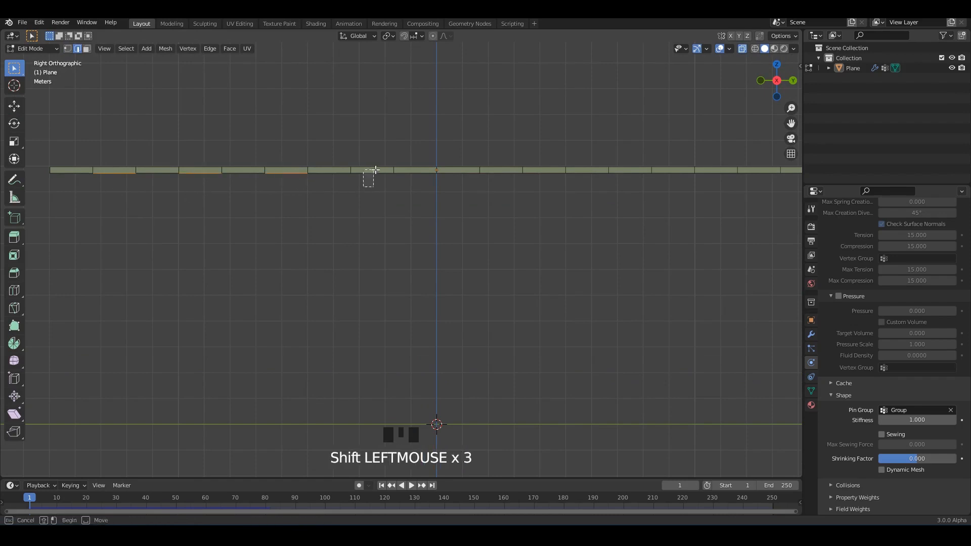
middle_click_drag(485, 185, 399, 191, "shift")
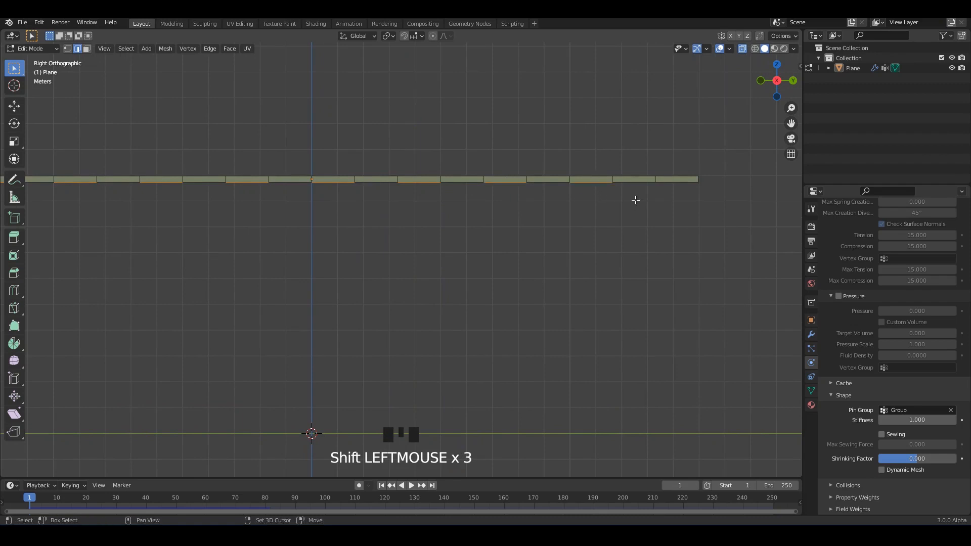
scroll(633, 203, "down", 2)
middle_click_drag(610, 228, 656, 231, "shift")
middle_click_drag(547, 231, 553, 230, "shift")
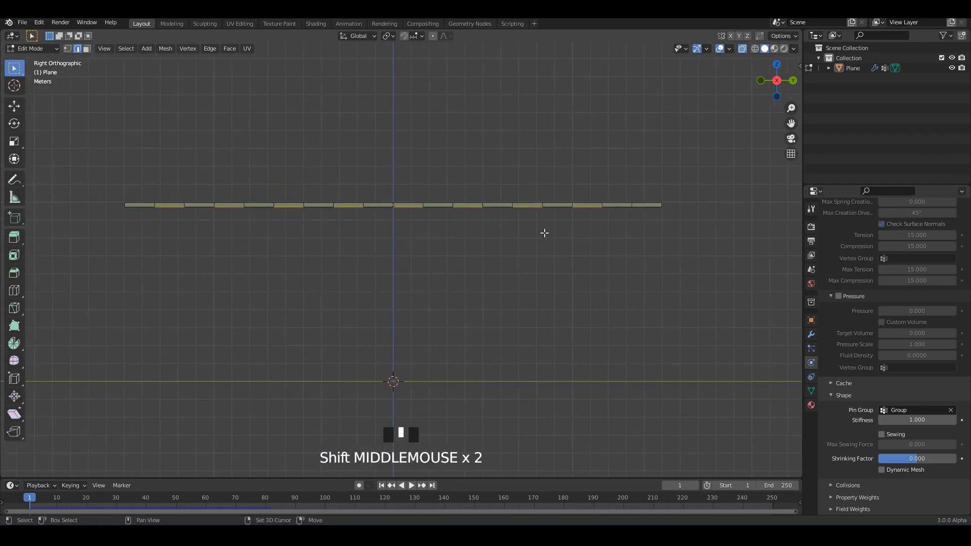
mouse_move(674, 226)
middle_mouse_down("shift")
mouse_move(543, 241)
mouse_move(641, 240)
mouse_move(589, 229)
mouse_move(593, 240)
mouse_move(676, 244)
middle_mouse_up("shift")
scroll(581, 217, "up", 2)
left_click(573, 214, "shift")
Extrude the selected lower edges and pull them straight down into a row of rectangular flags.
scroll(572, 213, "down", 3)
scroll(470, 232, "up", 2)
middle_click_drag(427, 234, 428, 233, "shift")
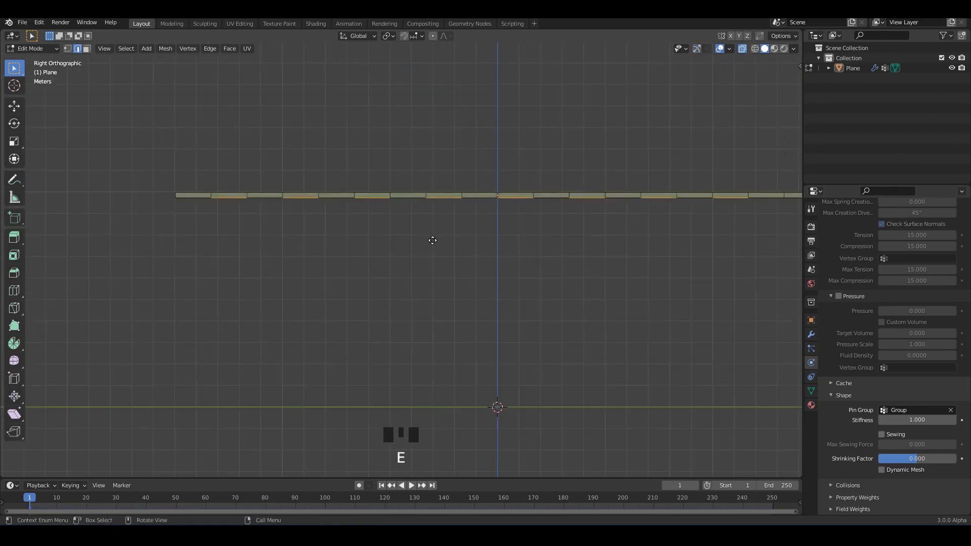
right_click(432, 250)
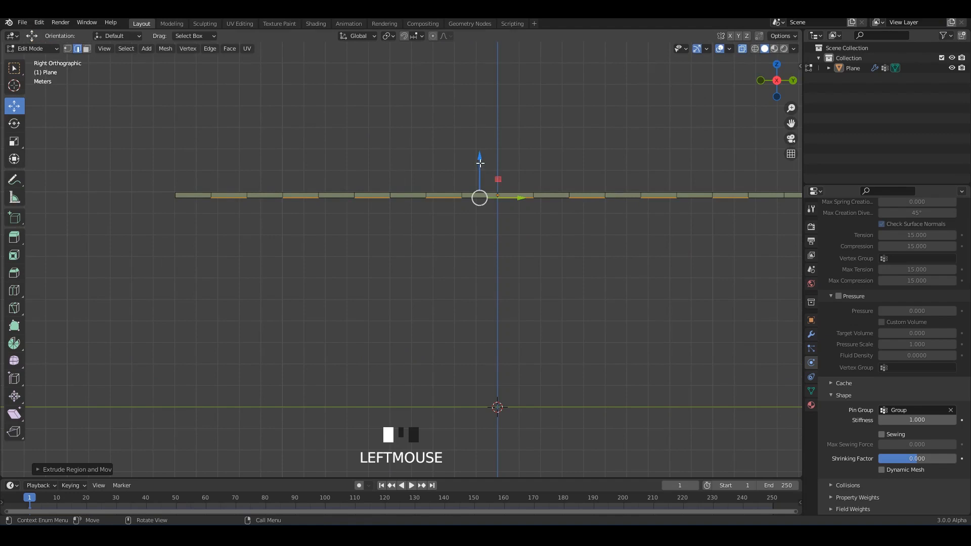
left_click_drag(480, 163, 486, 196)
scroll(485, 195, "down", 3)
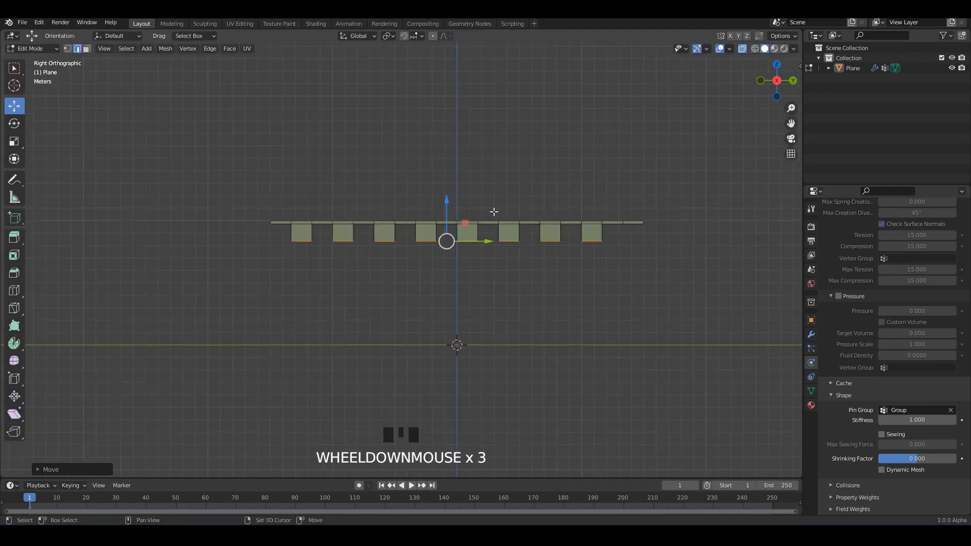
middle_click_drag(486, 197, 494, 217)
scroll(513, 221, "up", 1)
key("Tab")
key("Tab")
left_click_drag(415, 192, 415, 212)
Delete the vertices of the surplus rope segments beyond the last flag at the strip's positive Y end.
middle_click_drag(568, 209, 531, 230)
scroll(559, 231, "up", 2)
left_click_drag(621, 199, 509, 277)
key("x")
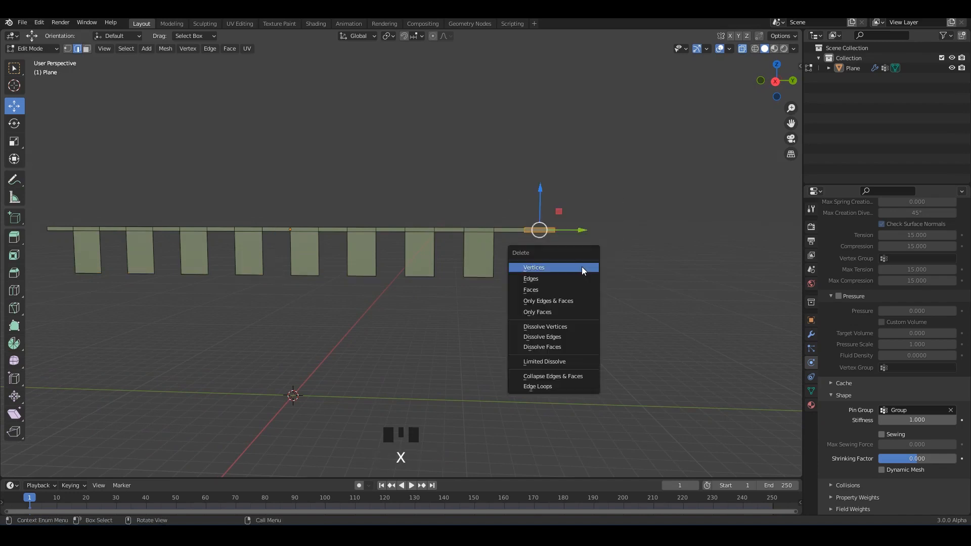
left_click(556, 265)
key("Tab")
key("Tab")
left_click(488, 233)
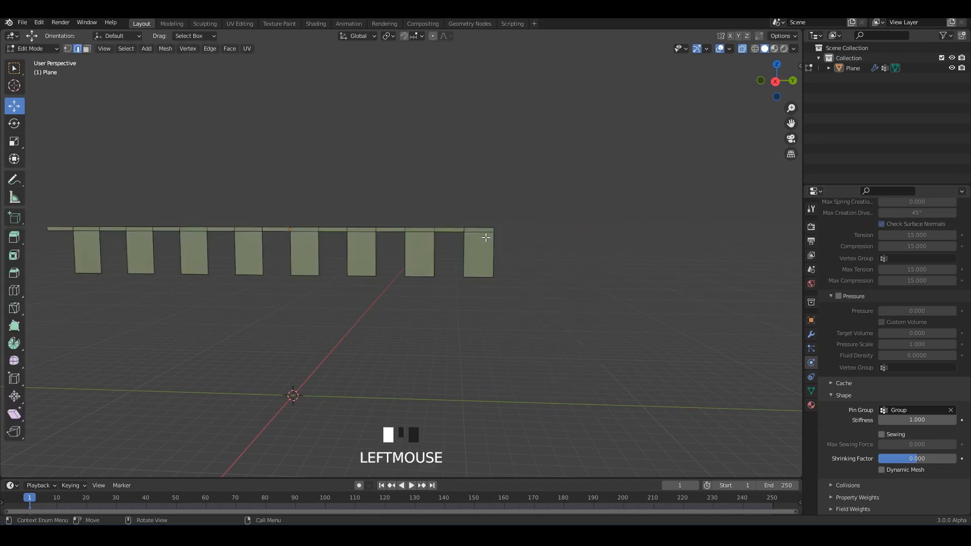
Duplicate the whole flag strip and shift the copy along Y, just past the end of the original.
scroll(448, 255, "down", 1)
key("Tab")
key("Tab")
key("a")
key("shift+d")
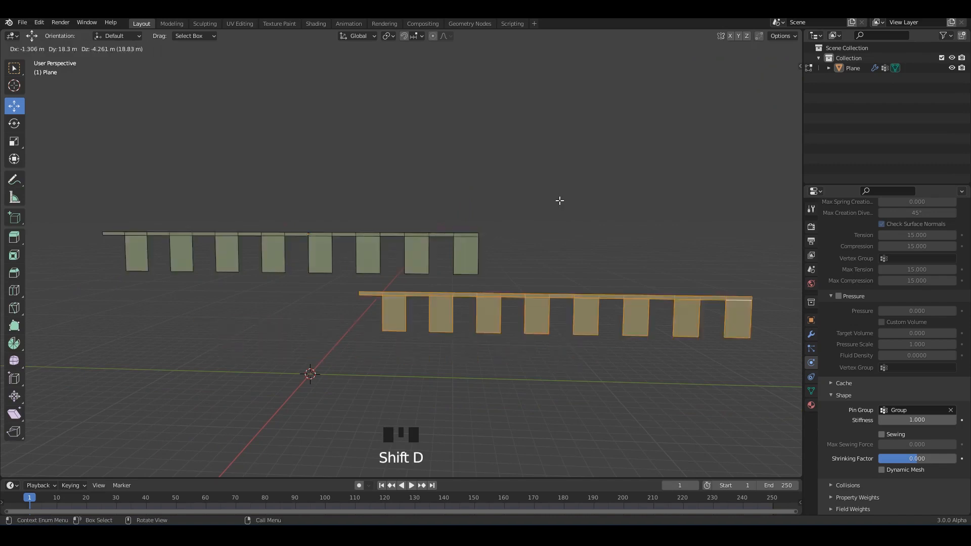
right_click(559, 200)
left_click_drag(336, 246, 745, 281)
Delete the faces of the last flag and the rope segment above it at the duplicate's far end.
middle_click_drag(664, 260, 501, 244, "shift")
middle_click_drag(710, 250, 600, 255, "shift")
left_click(601, 255)
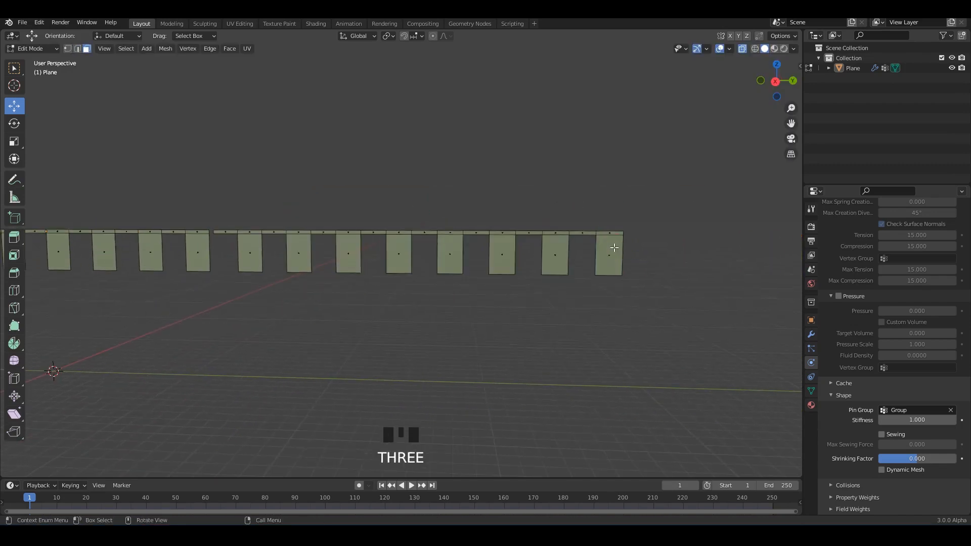
key("x")
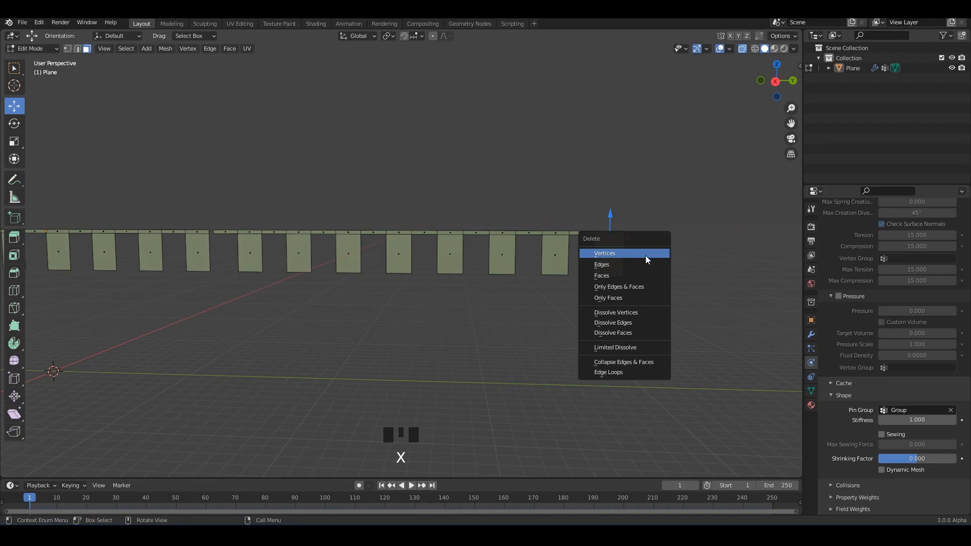
left_click(619, 262)
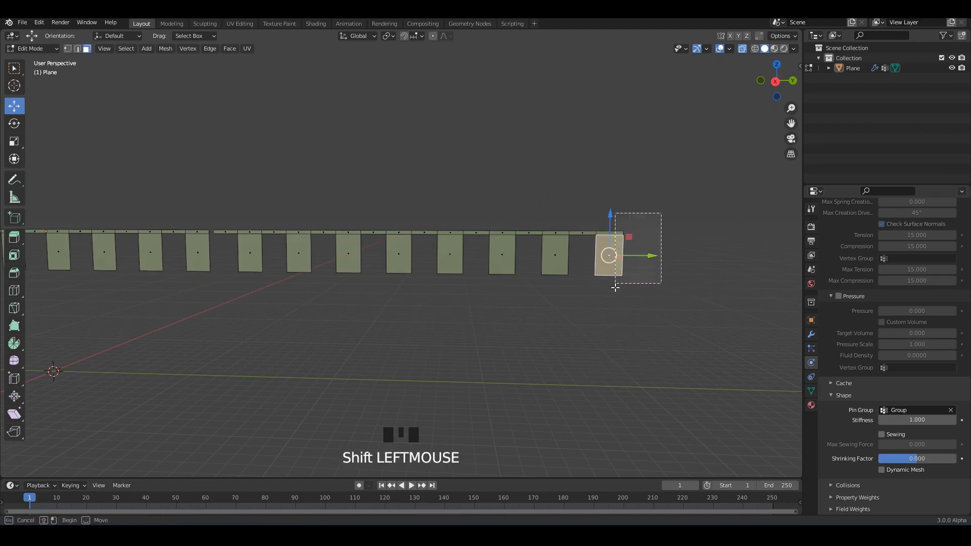
key("x")
left_click(650, 234)
key("ctrl+z")
key("x")
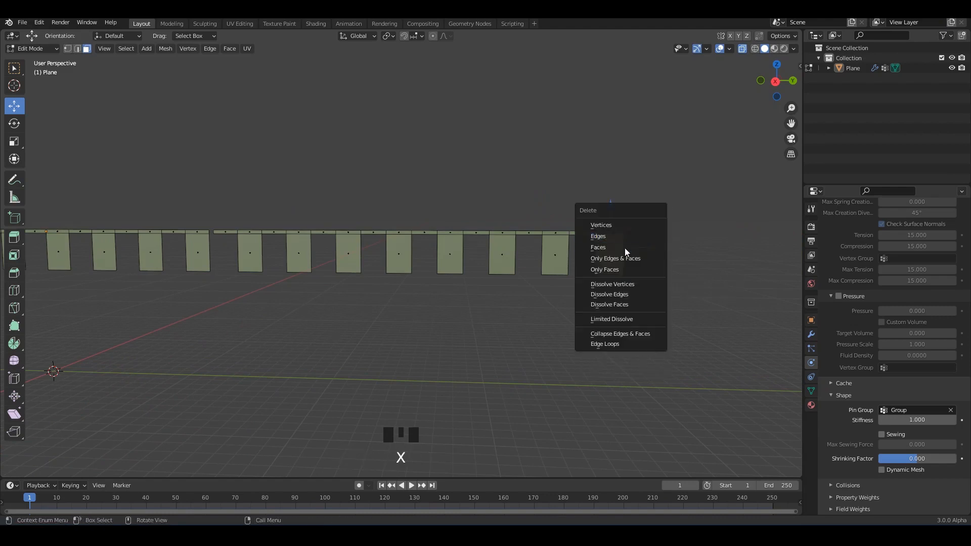
left_click(620, 249)
Select all linked geometry of the duplicated section and turn on Auto Merge for vertices.
key("Tab")
scroll(659, 250, "down", 1)
middle_click_drag(601, 272, 788, 281, "shift")
key("Tab")
scroll(620, 238, "up", 7)
middle_click_drag(620, 236, 492, 254, "shift")
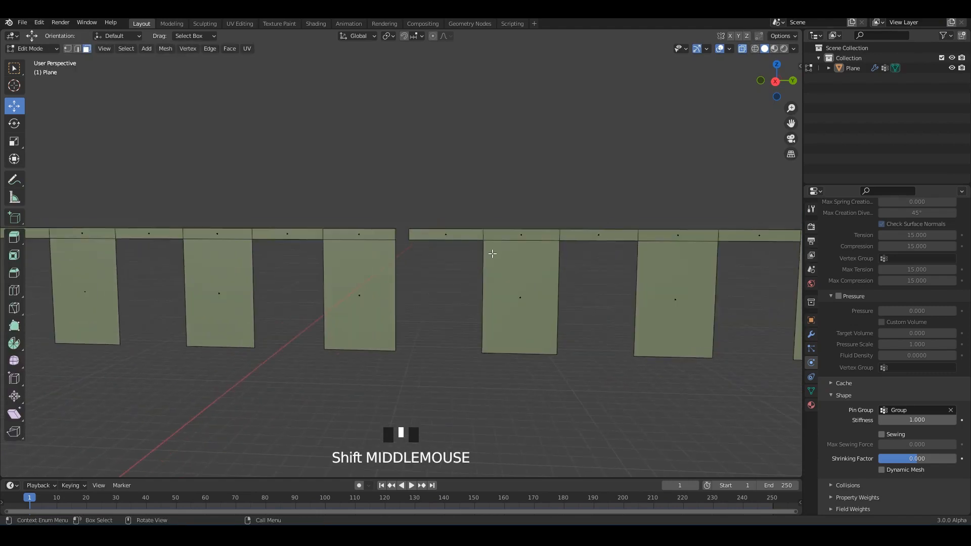
key("l")
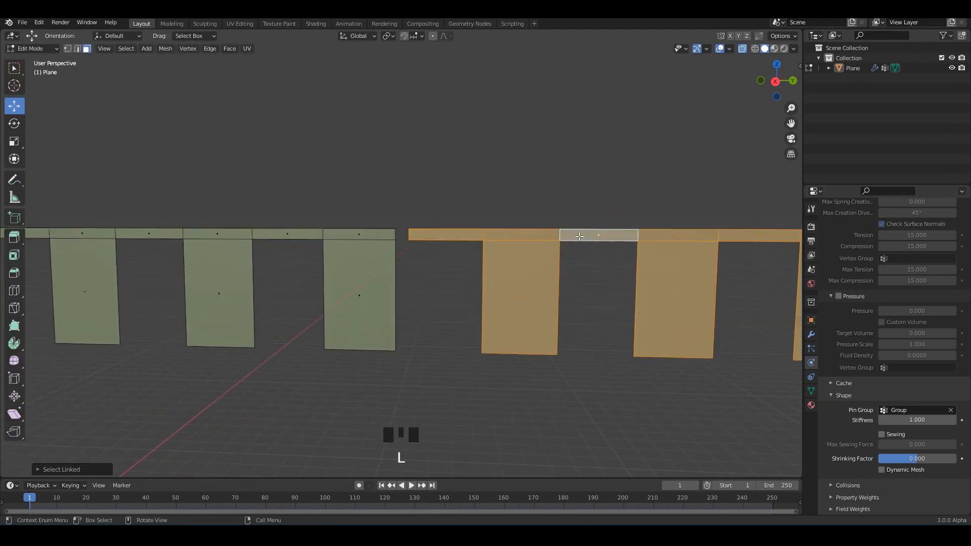
left_click(759, 36)
Move the duplicated section about -0.3 m along Y so its end meets the original strip.
scroll(481, 234, "up", 3)
scroll(474, 267, "up", 2)
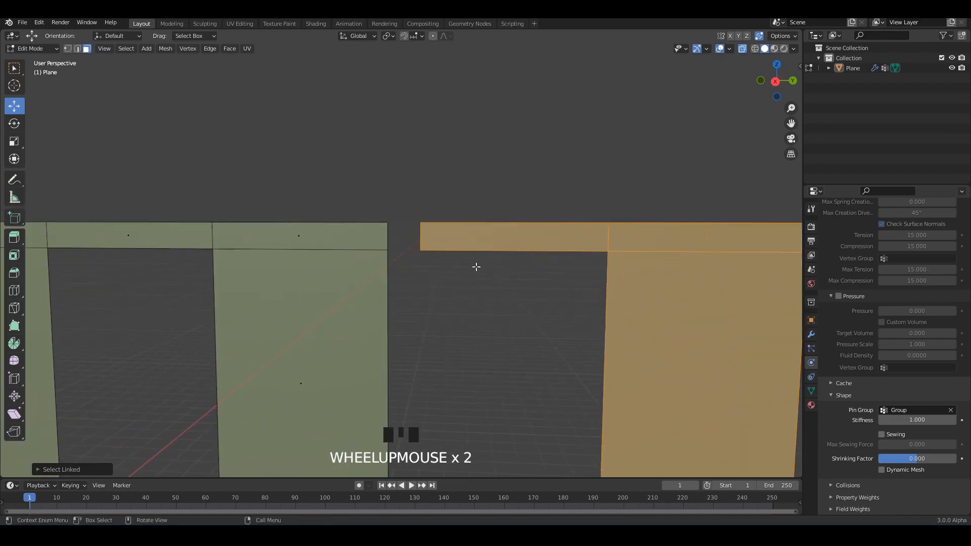
scroll(521, 275, "up", 1)
scroll(707, 298, "up", 3)
key("g")
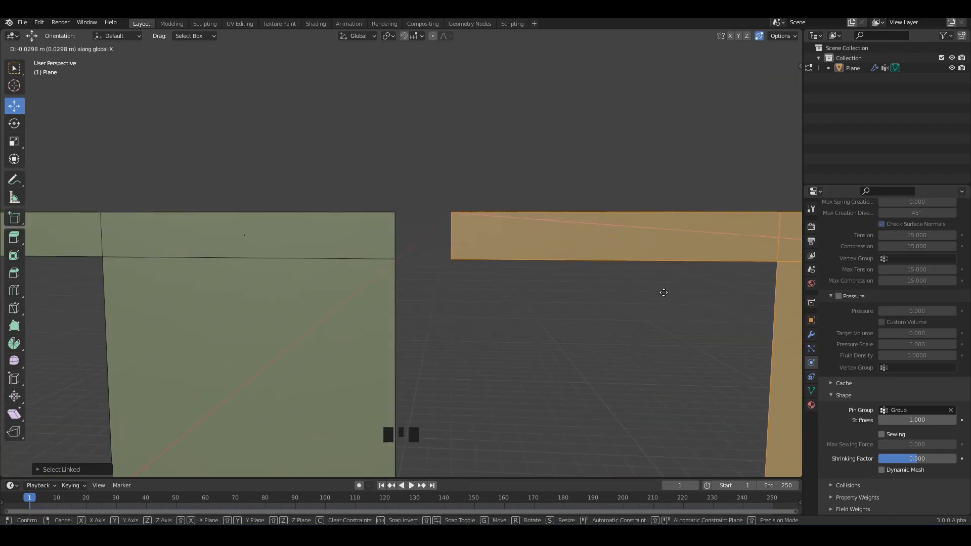
key("y")
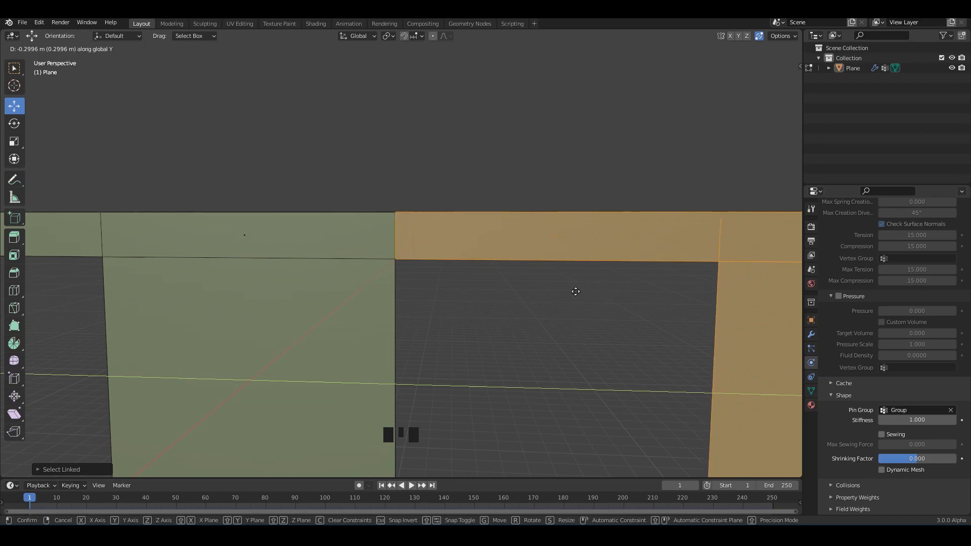
left_click(575, 291)
key("Tab")
key("Tab")
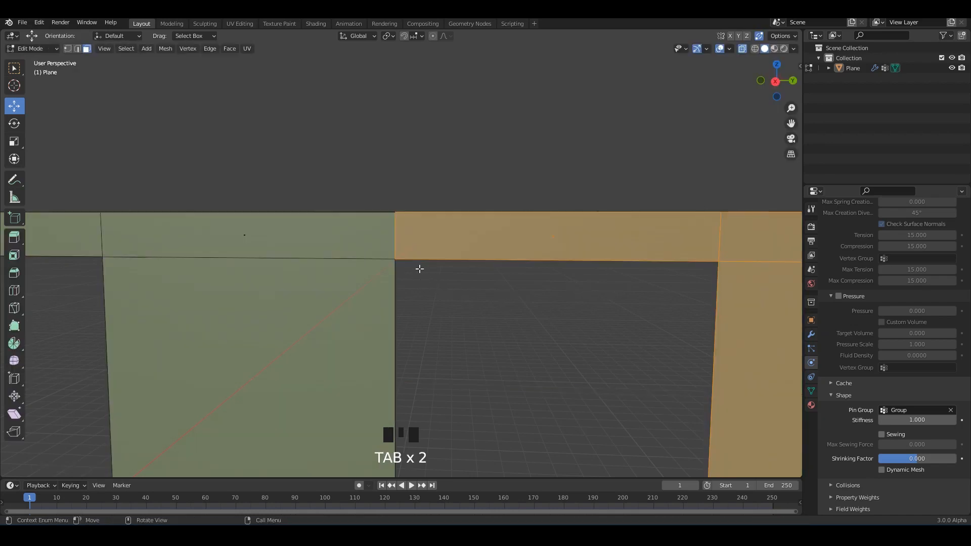
Try moving the upper and lower corner vertices at the seam between the two sections, undoing each move.
key("1")
left_click(396, 215)
left_click_drag(395, 213, 426, 197)
key("ctrl+z")
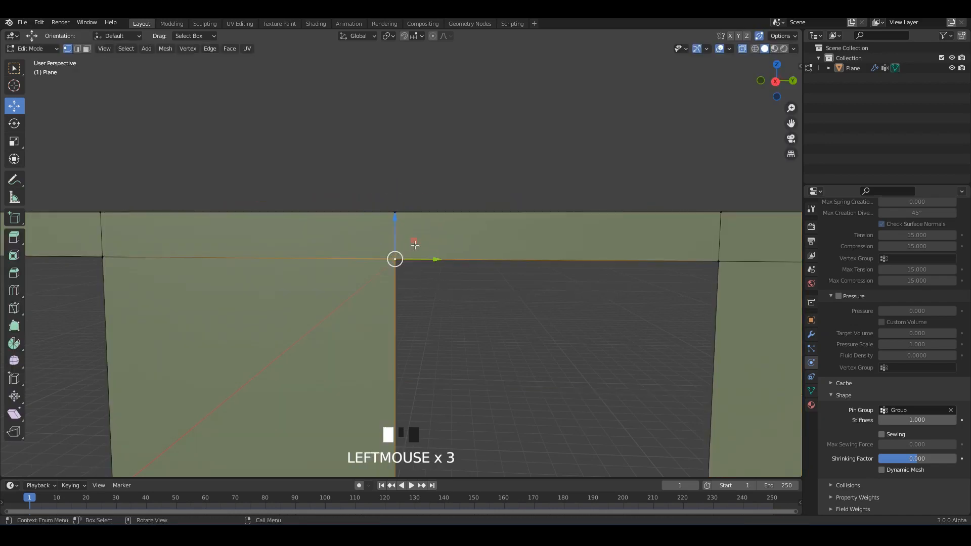
left_click_drag(415, 245, 463, 230)
key("ctrl+z")
Select the joined flag strip in Object Mode and remove its existing vertex group.
key("Tab")
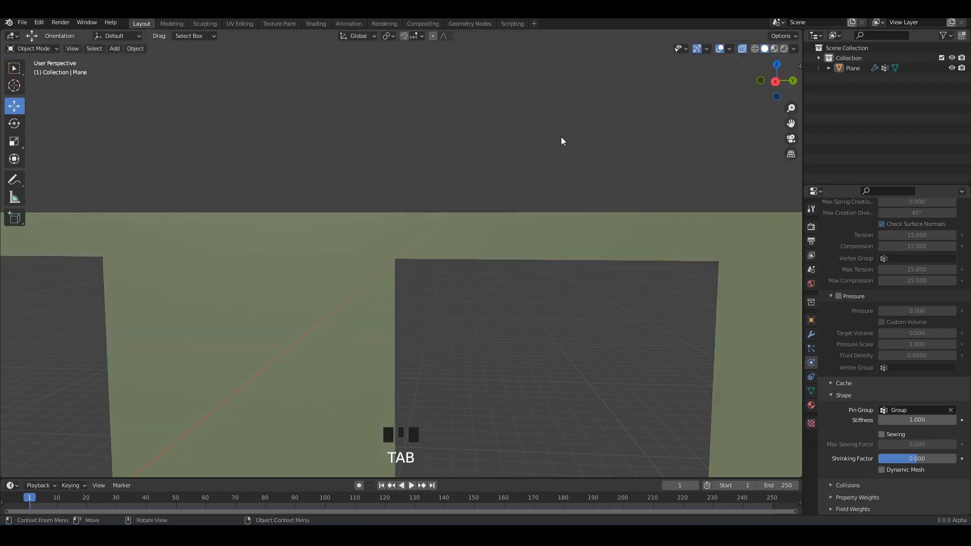
scroll(538, 195, "down", 14)
scroll(519, 260, "down", 2)
key("Tab")
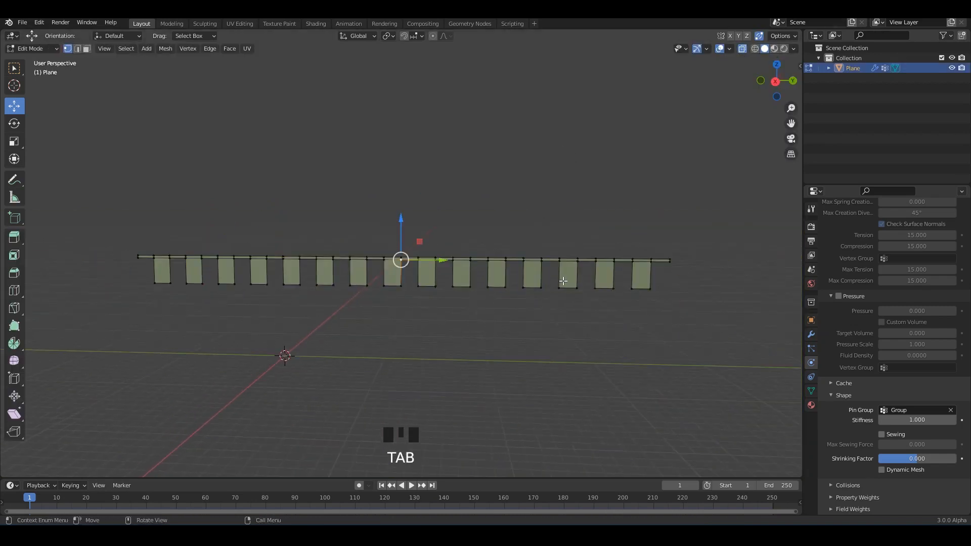
middle_click_drag(561, 277, 610, 283)
key("Tab")
scroll(589, 279, "down", 1)
left_click(593, 280)
scroll(594, 280, "up", 1)
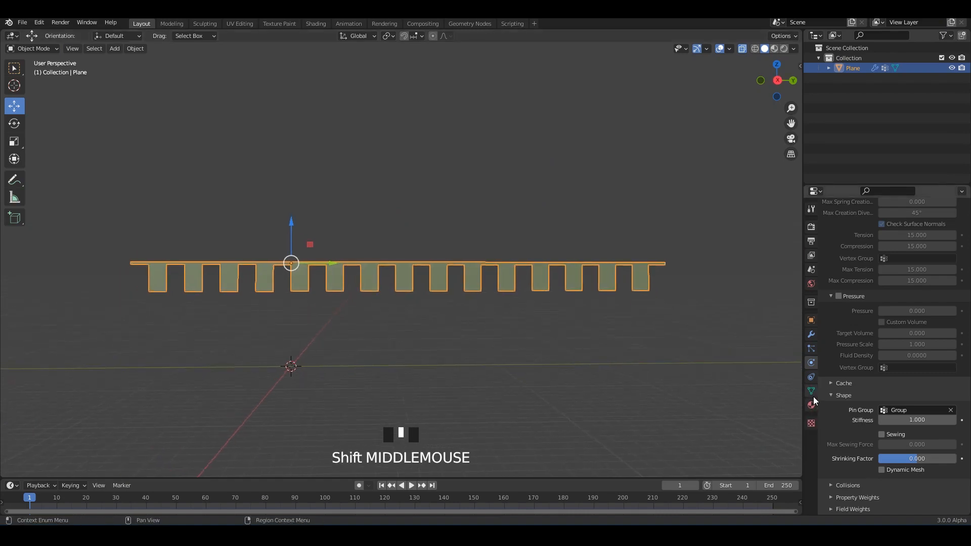
left_click(811, 391)
left_click(962, 235)
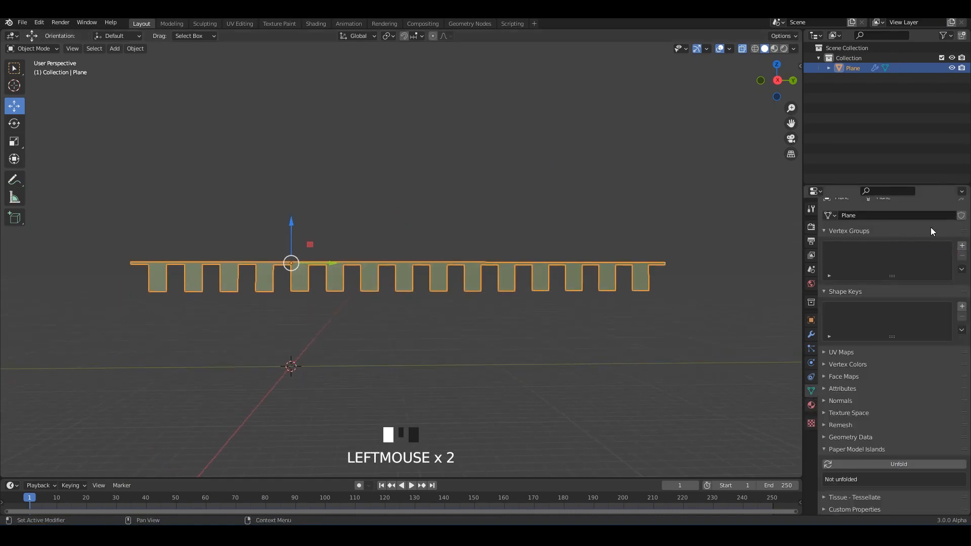
Add a new vertex group, assign the vertices at both rope ends to it, and reselect the strip in Object Mode.
left_click(962, 248)
key("Tab")
left_click_drag(703, 241, 660, 271)
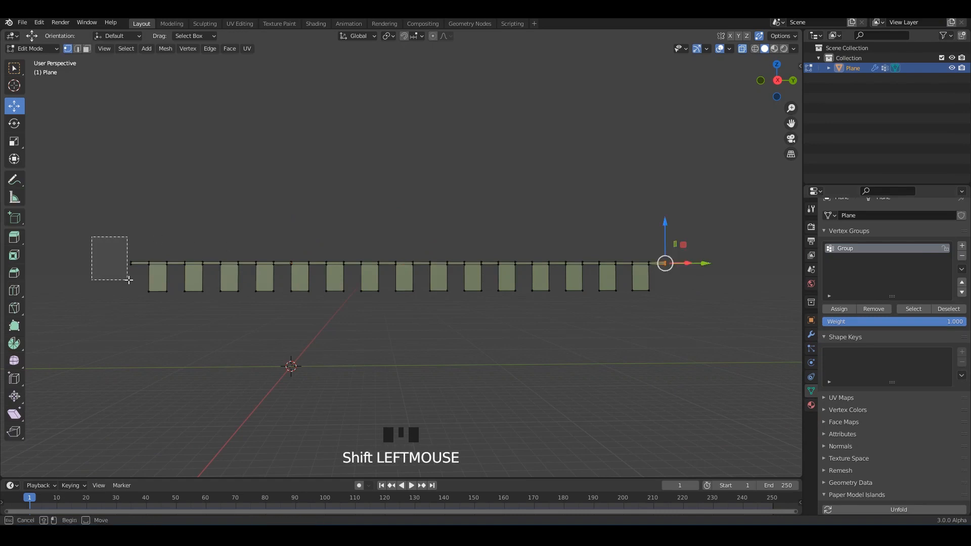
scroll(772, 316, "up", 2)
left_click(837, 309)
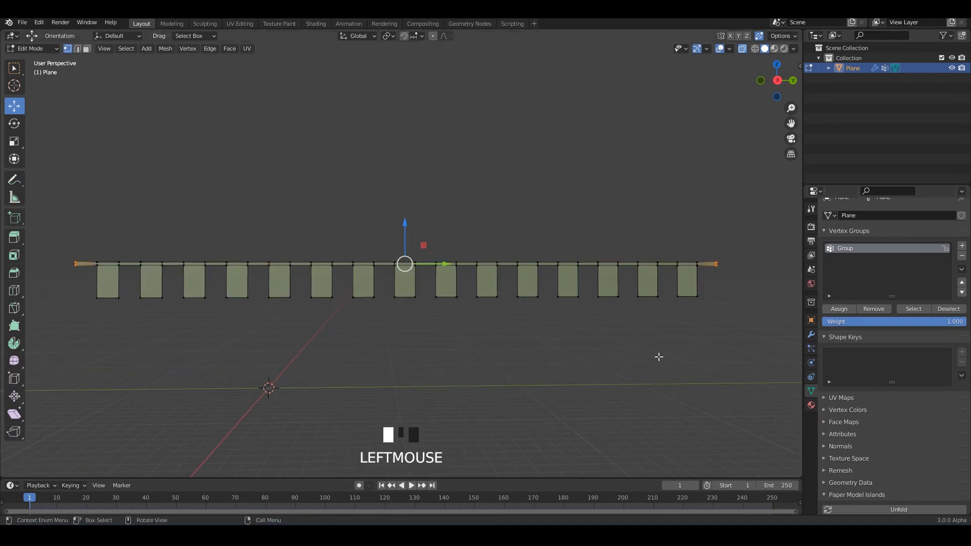
key("Tab")
left_click(528, 278)
Set the Pin Group in the strip's Cloth physics to the vertex group Group.
left_click(811, 363)
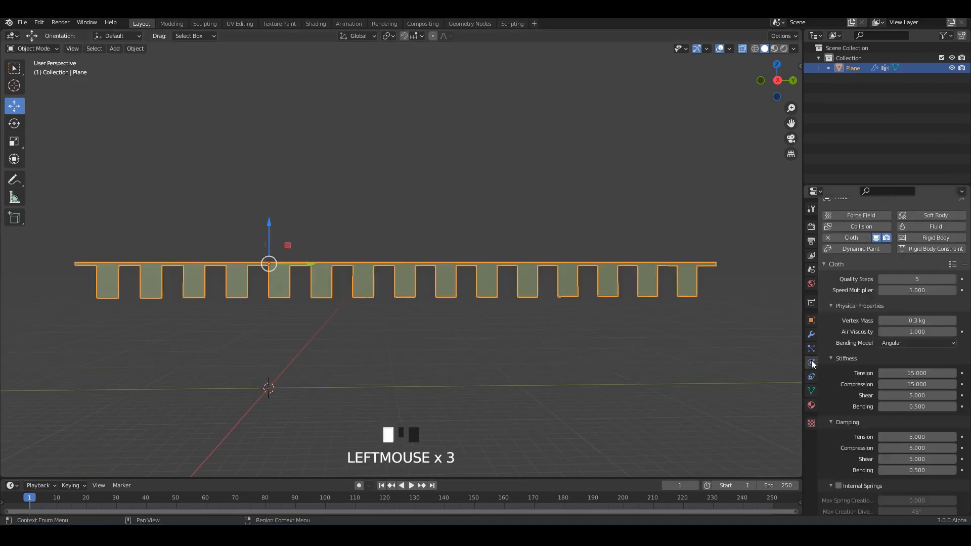
scroll(917, 420, "down", 14)
left_click(907, 425)
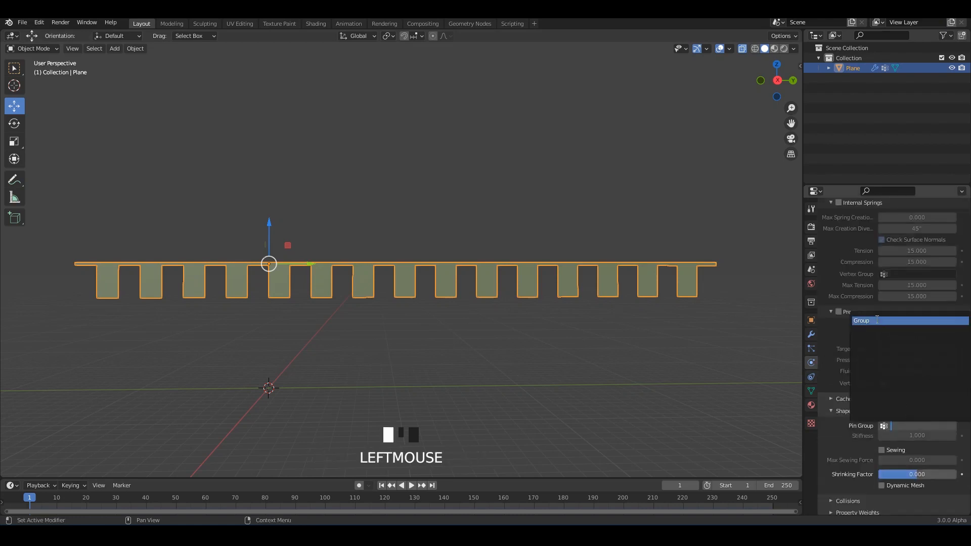
left_click(877, 320)
left_click(657, 353)
Play the cloth simulation with X-ray off and examine how the pinned flag strip hangs.
key("space")
middle_click_drag(542, 299, 511, 292, "shift")
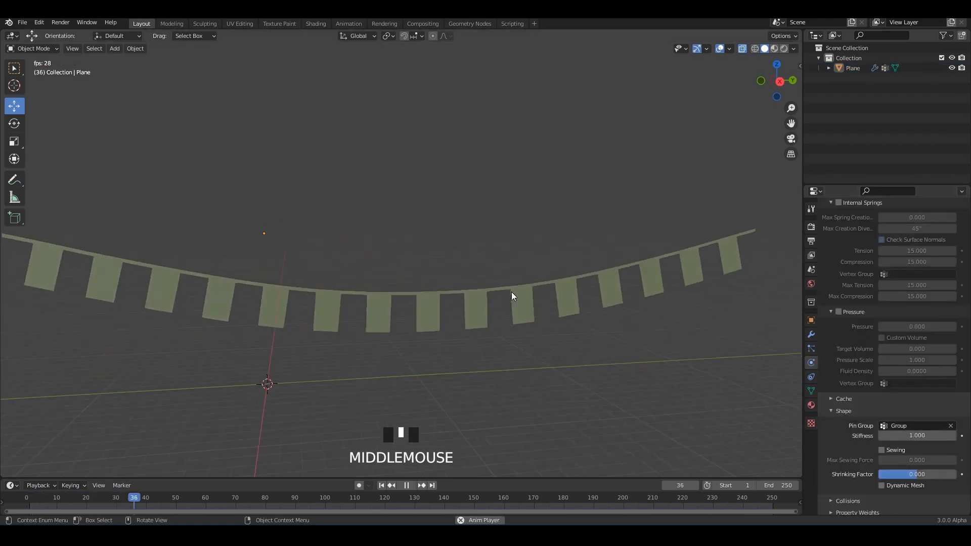
key("alt+z")
middle_click_drag(559, 314, 505, 301)
scroll(498, 283, "up", 3)
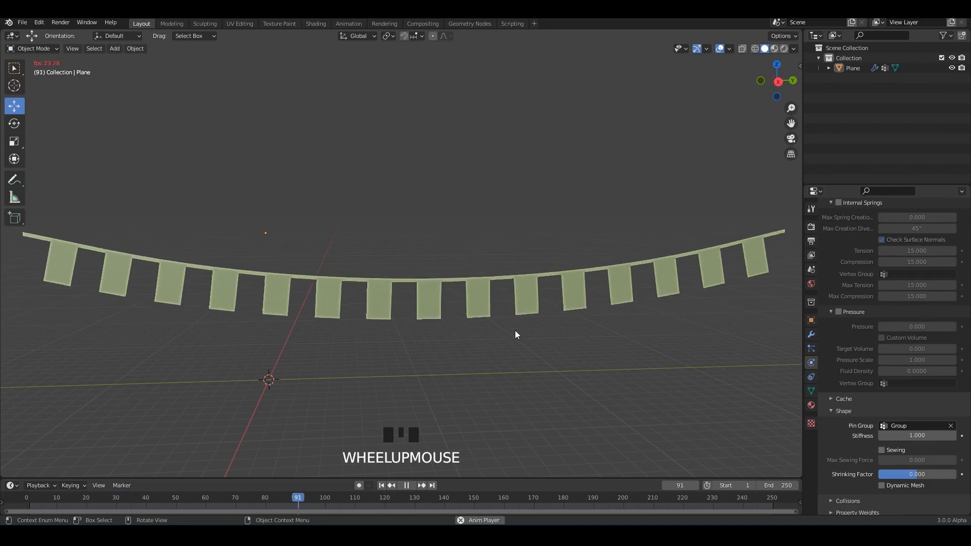
key("space")
Return to the first frame and subdivide the entire flag strip mesh in Edit Mode.
key("shift+Left")
key("Tab")
key("a")
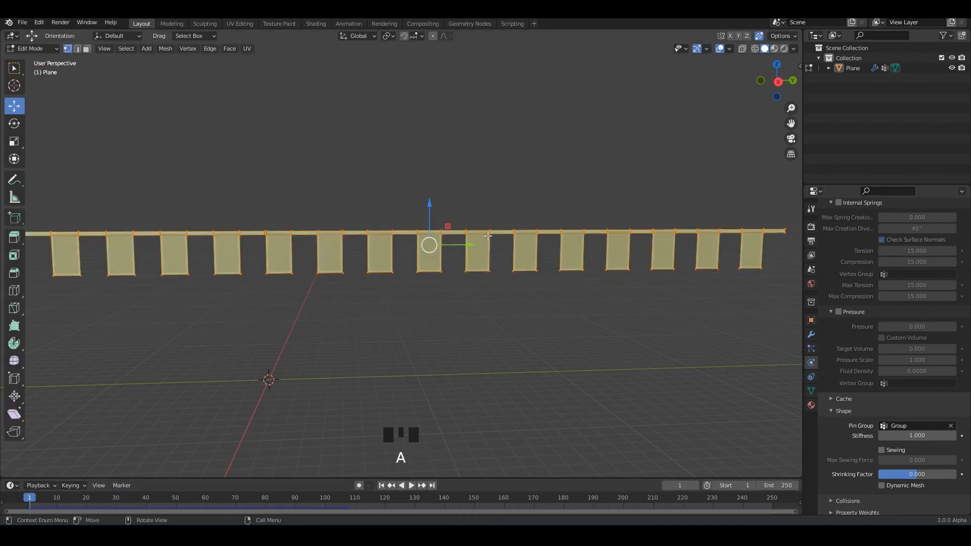
right_click(488, 236)
left_click(488, 237)
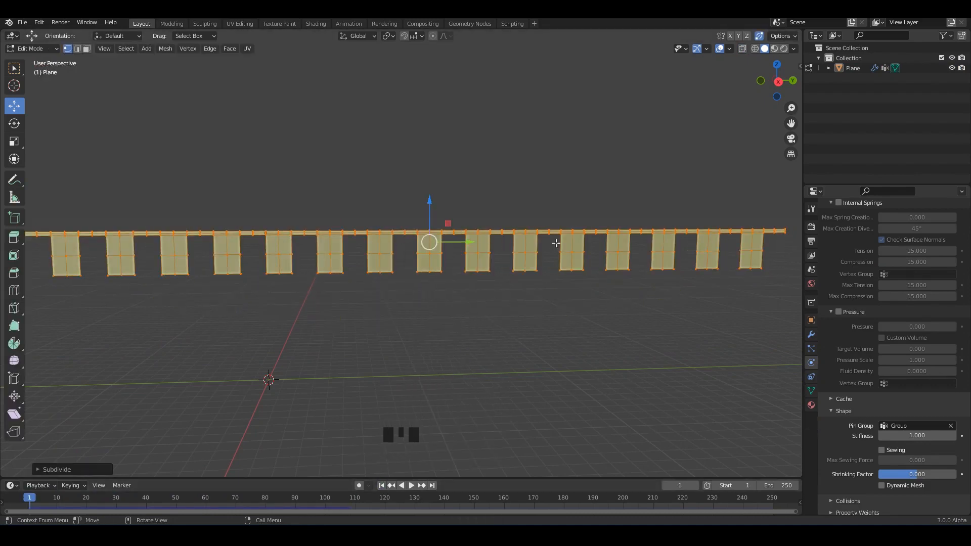
Return to Object Mode and play the cloth simulation to examine how the subdivided flag strip hangs.
key("Tab")
left_click(559, 299)
middle_click_drag(559, 298, 542, 285)
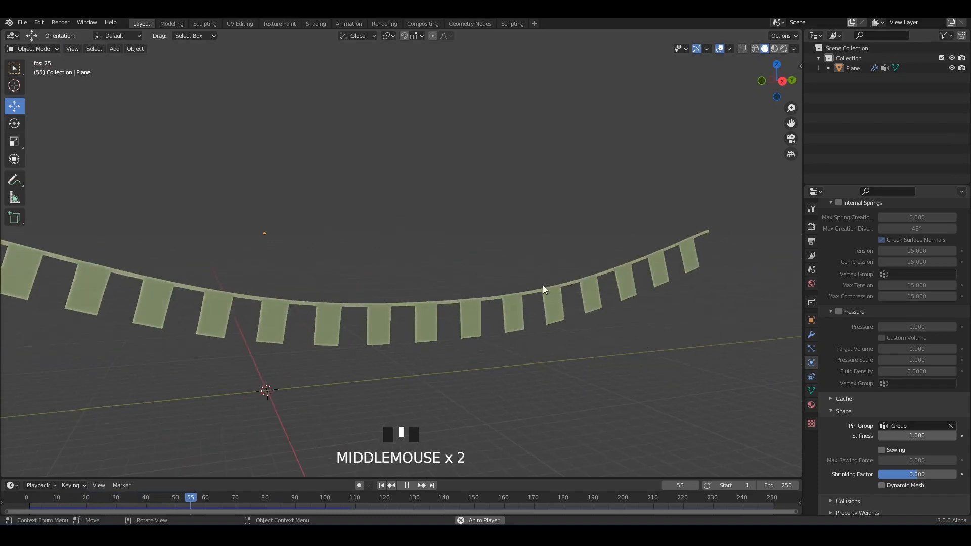
Set the cloth Shrinking Factor to 0.013 during playback and return the simulation to the first frame.
scroll(947, 430, "down", 8)
left_click_drag(925, 459, 921, 460)
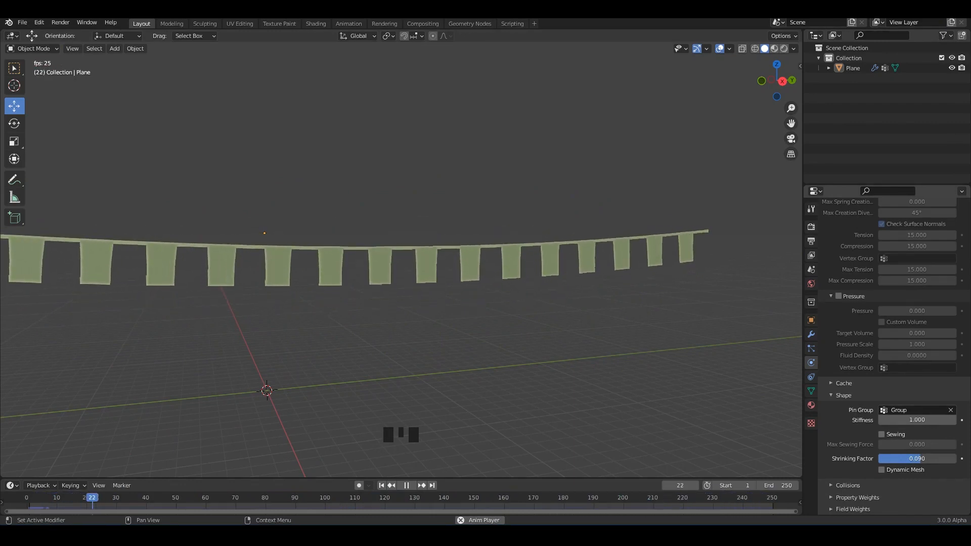
left_click_drag(918, 458, 917, 459)
middle_click_drag(686, 326, 680, 326)
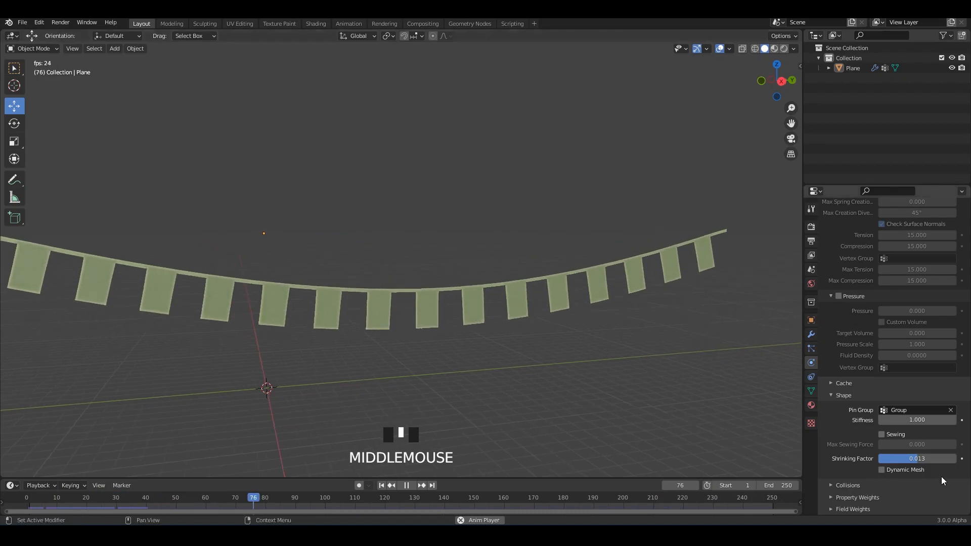
middle_click_drag(700, 368, 667, 363)
key("space")
left_click(381, 486)
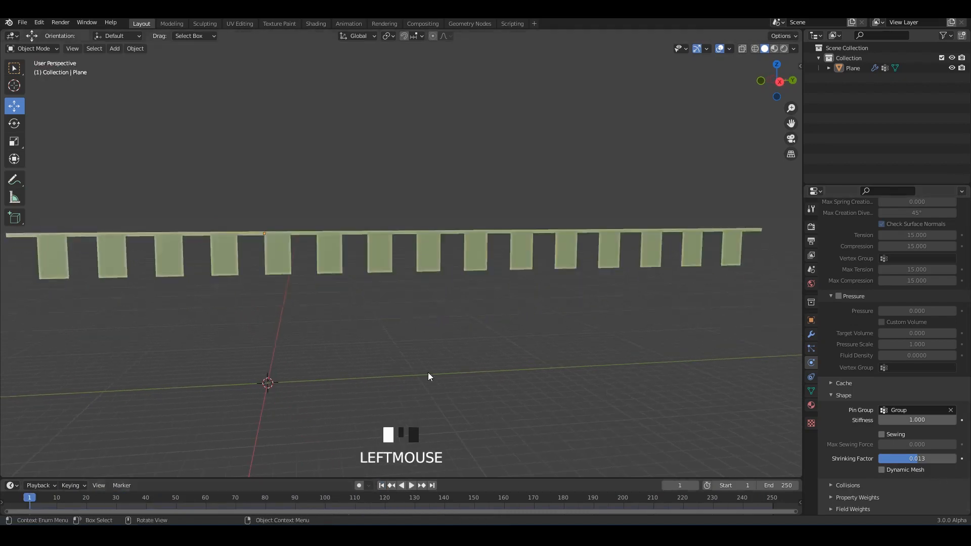
Duplicate the flag strip, place the copy behind the original and save the file.
scroll(428, 372, "down", 3)
left_click_drag(671, 205, 537, 253)
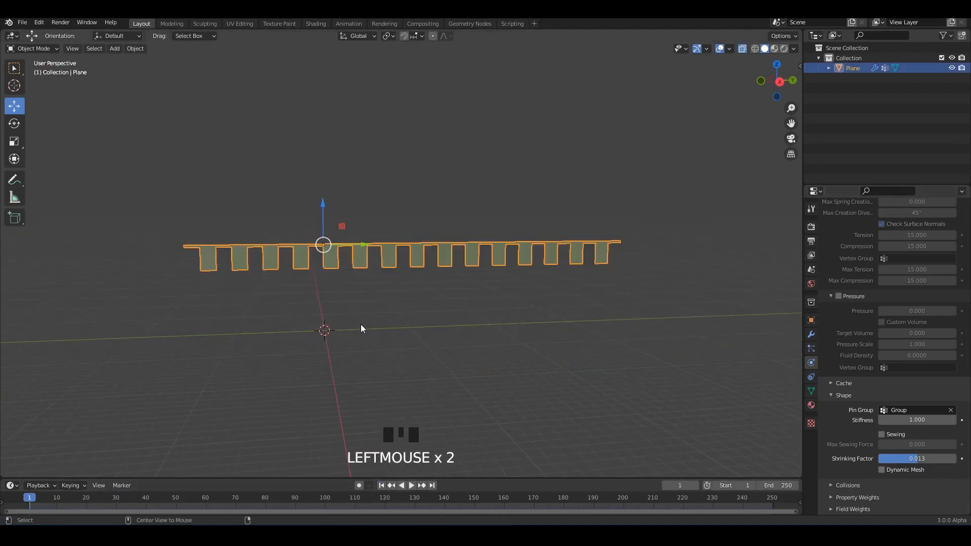
middle_click_drag(360, 323, 405, 319, "alt")
key("shift+d")
left_click(493, 311)
key("alt+z")
middle_click_drag(437, 313, 430, 277)
key("ctrl+s")
Isolate the duplicated strip and merge the bottom edge vertices of every flag with Collapse to form pointed tips.
key("slash")
key("Tab")
scroll(432, 286, "up", 3)
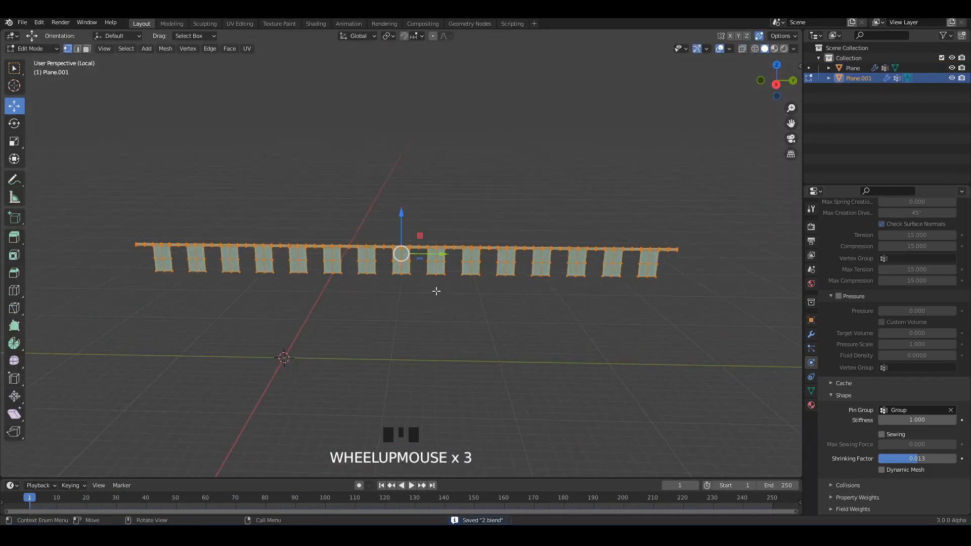
middle_click_drag(652, 304, 664, 299, "alt")
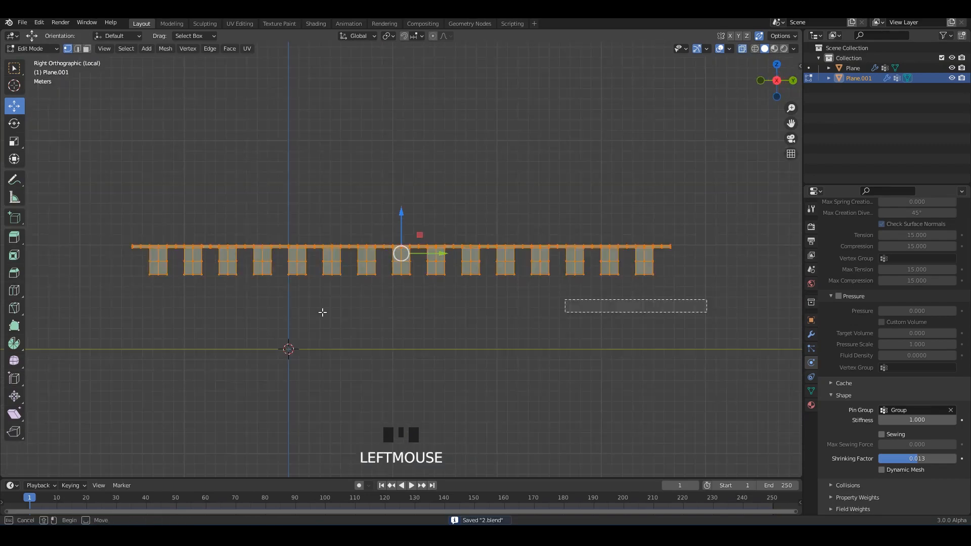
left_click_drag(127, 273, 126, 277)
scroll(550, 288, "up", 1)
middle_click_drag(518, 288, 524, 285)
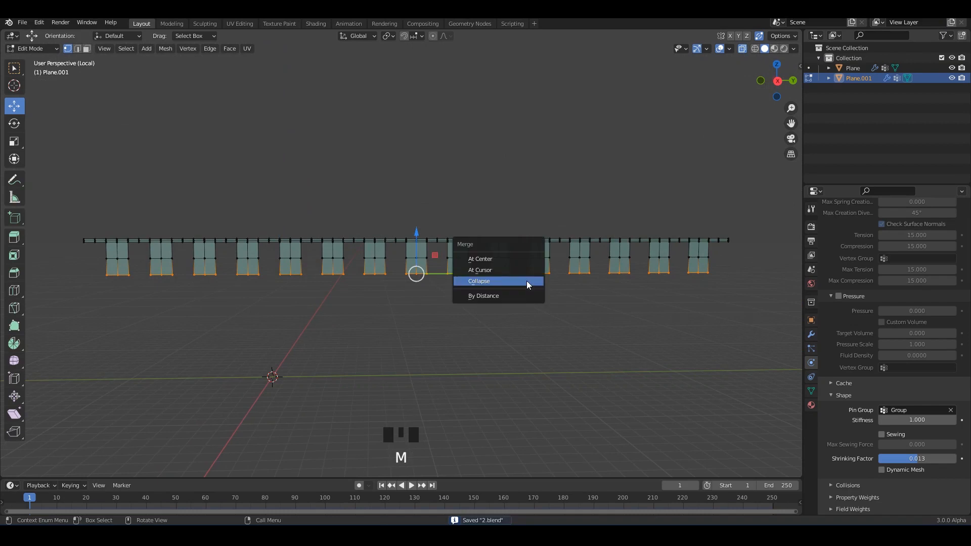
left_click(526, 281)
Play the cloth simulation in Object Mode with X-ray off and examine the pointed-flag strip.
key("Tab")
left_click(554, 323)
key("space")
middle_click_drag(554, 323, 481, 293)
key("alt+z")
middle_click_drag(538, 310, 617, 343)
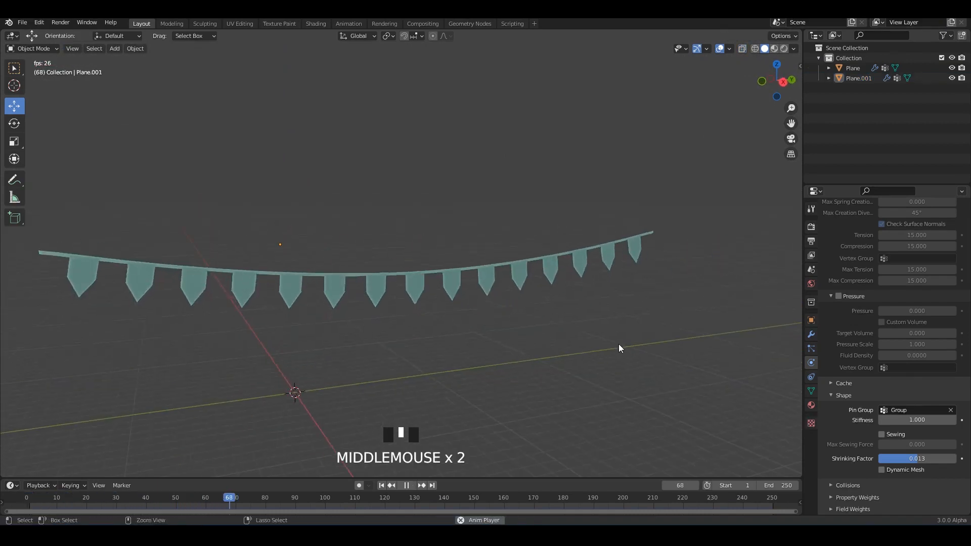
Leave local view to show both strips, return the simulation to the first frame and save the file.
scroll(602, 331, "down", 2)
key("slash")
scroll(582, 314, "down", 2)
middle_click_drag(580, 316, 490, 310)
key("ctrl+s")
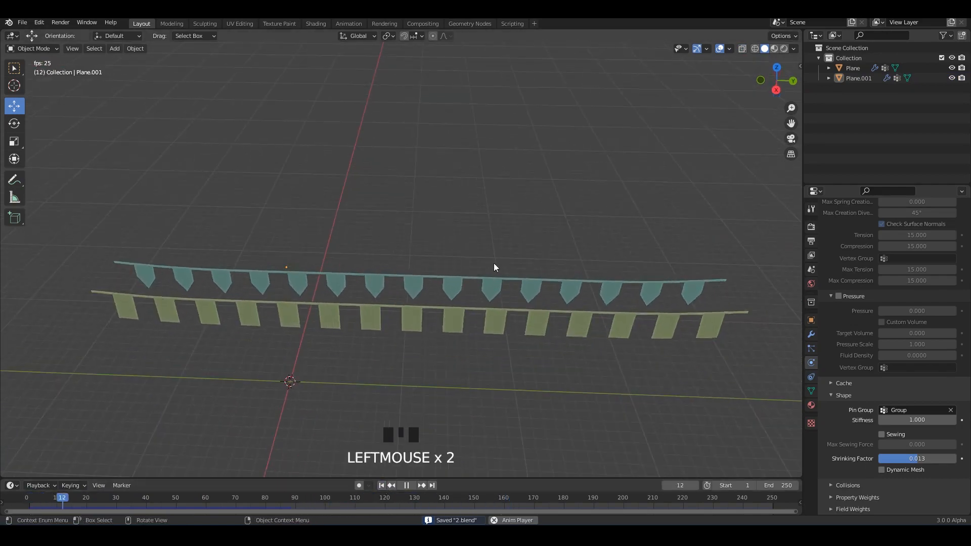
left_click(406, 485)
left_click(382, 486)
key("ctrl+s")
Duplicate both flag strips, move the copies along the X axis behind the originals and save the file.
left_click_drag(94, 218, 671, 302)
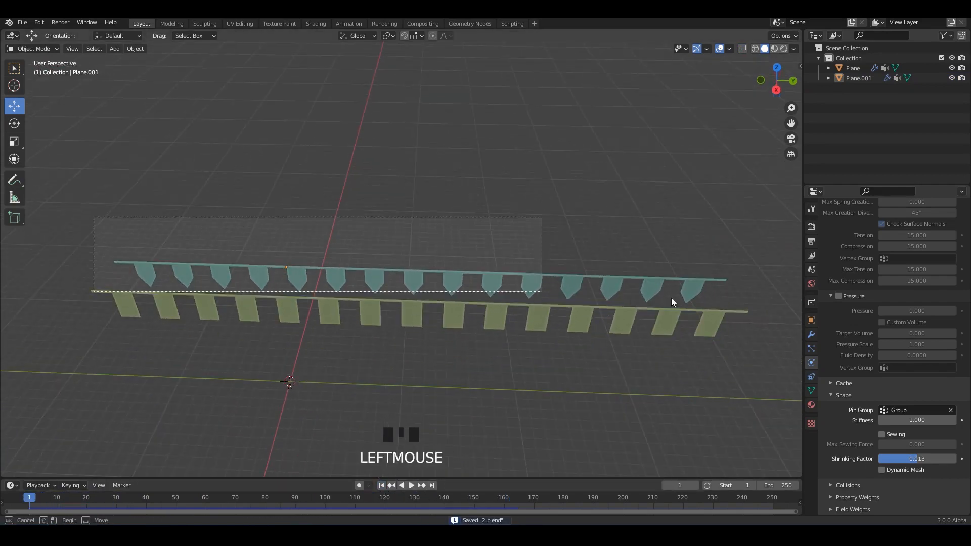
left_click_drag(741, 283, 741, 282)
middle_click_drag(523, 304, 569, 293)
scroll(570, 291, "down", 2)
left_click_drag(585, 154, 241, 394)
middle_click_drag(386, 370, 411, 364)
key("shift+d")
right_click(511, 364)
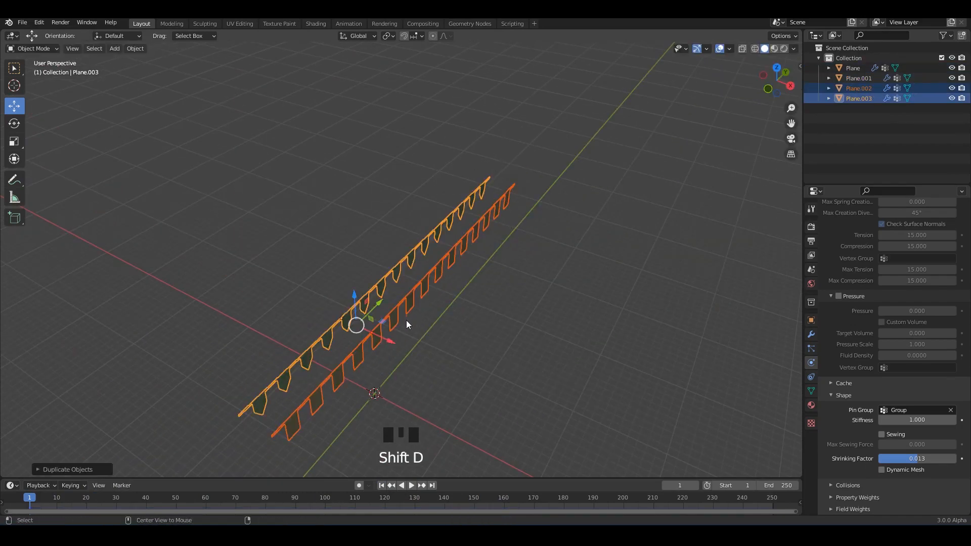
left_click_drag(388, 340, 328, 314)
middle_click_drag(391, 333, 443, 360)
middle_click_drag(442, 360, 426, 314, "shift")
left_click(466, 208)
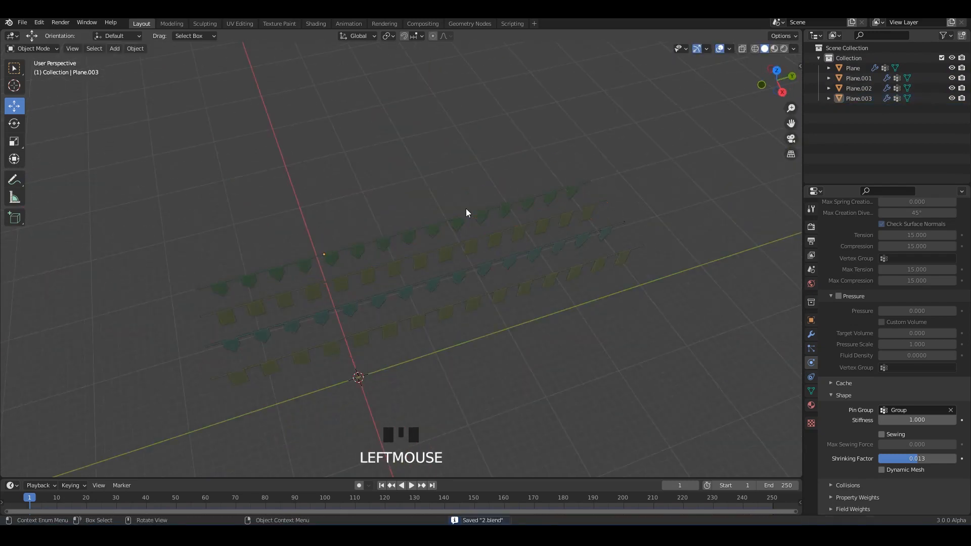
middle_click_drag(483, 265, 454, 274, "shift")
key("ctrl+5")
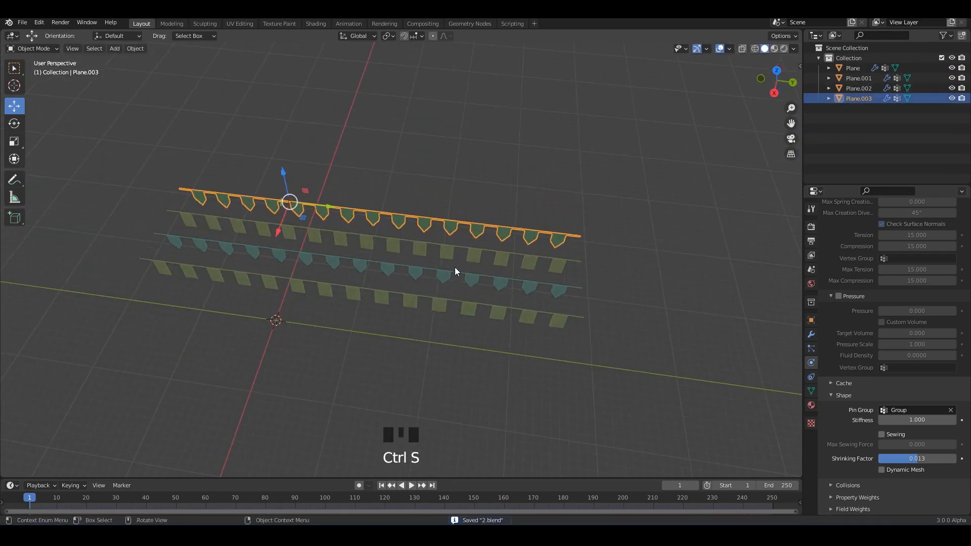
Offset the two pointed-flag strips in opposite directions along the Y axis to stagger the rows.
left_click(454, 268)
left_click(556, 238, "shift")
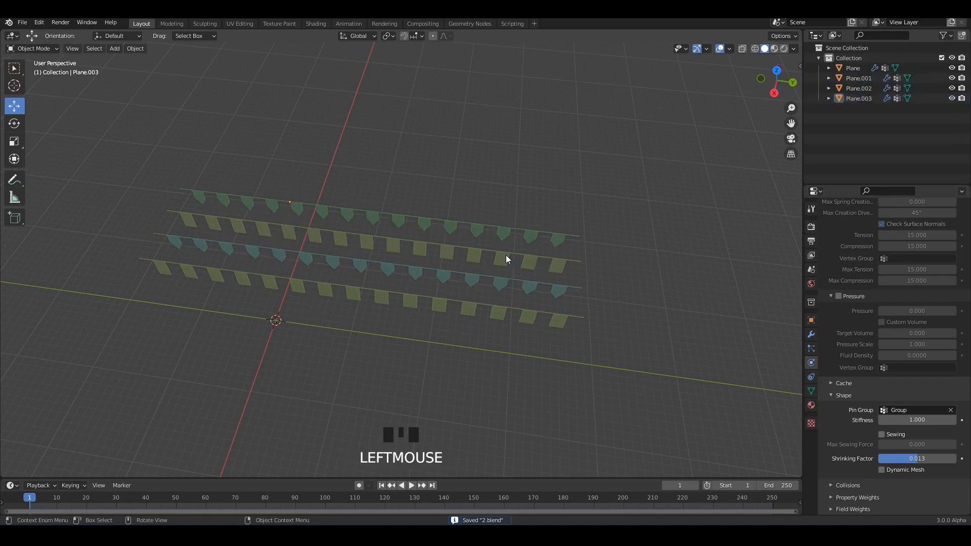
left_click(520, 255)
middle_click_drag(519, 255, 299, 272)
left_click(474, 272)
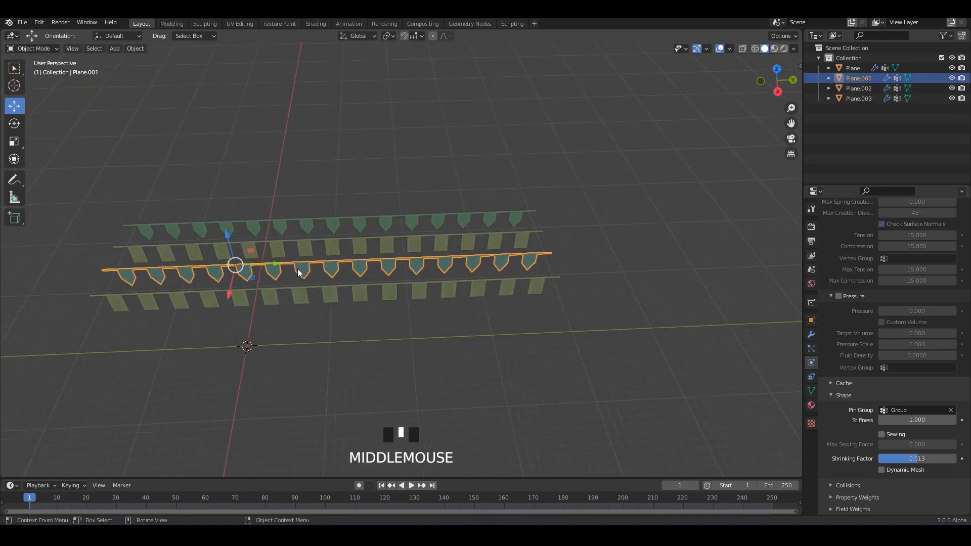
left_click(351, 225, "shift")
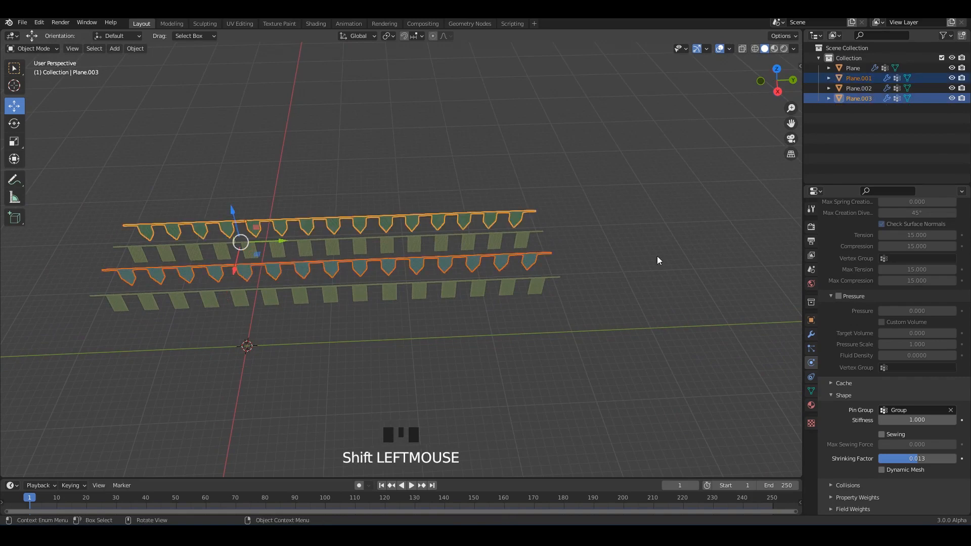
left_click(499, 256)
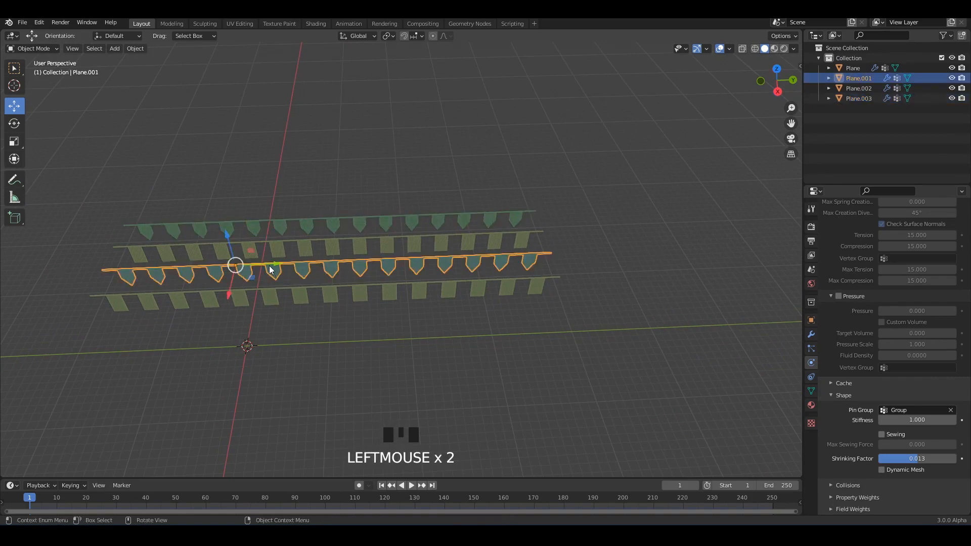
left_click_drag(272, 269, 473, 262)
middle_click_drag(473, 262, 546, 259, "shift")
left_click(352, 218)
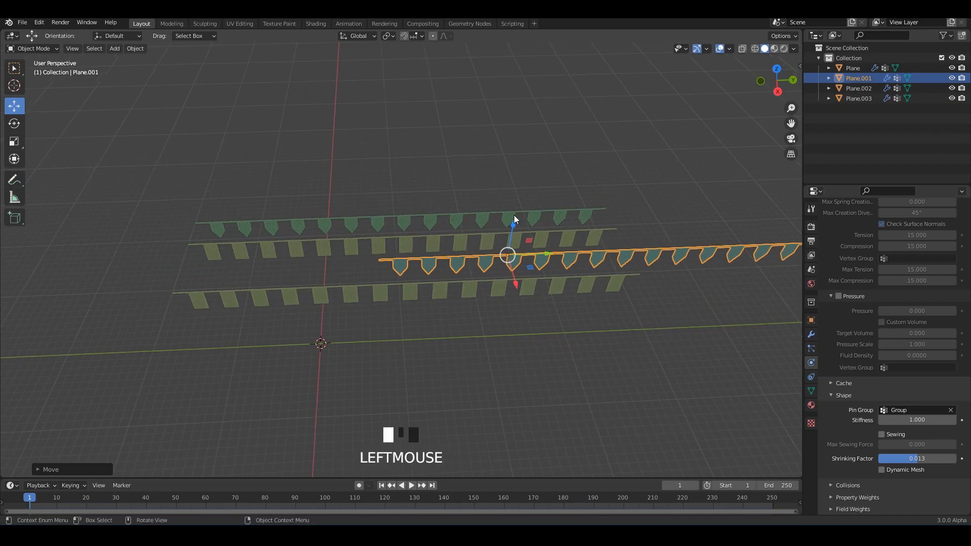
left_click_drag(354, 220, 133, 219)
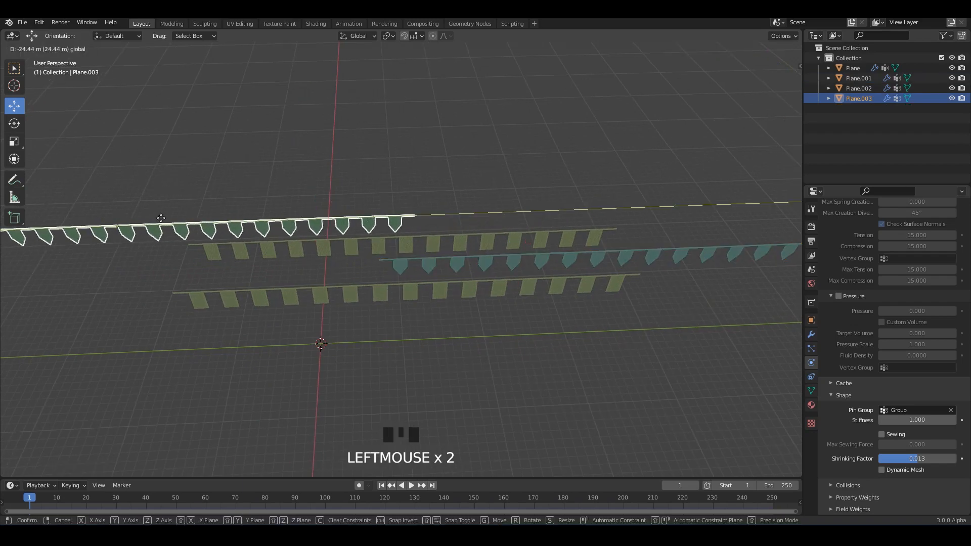
left_click_drag(218, 232, 217, 232)
Play the cloth simulation and examine how the four staggered strips hang together.
middle_click_drag(543, 245, 563, 177)
key("space")
middle_click_drag(570, 214, 530, 272)
Try to shift the rear rectangular-flag strip along the Y axis in the right view.
left_click(574, 242)
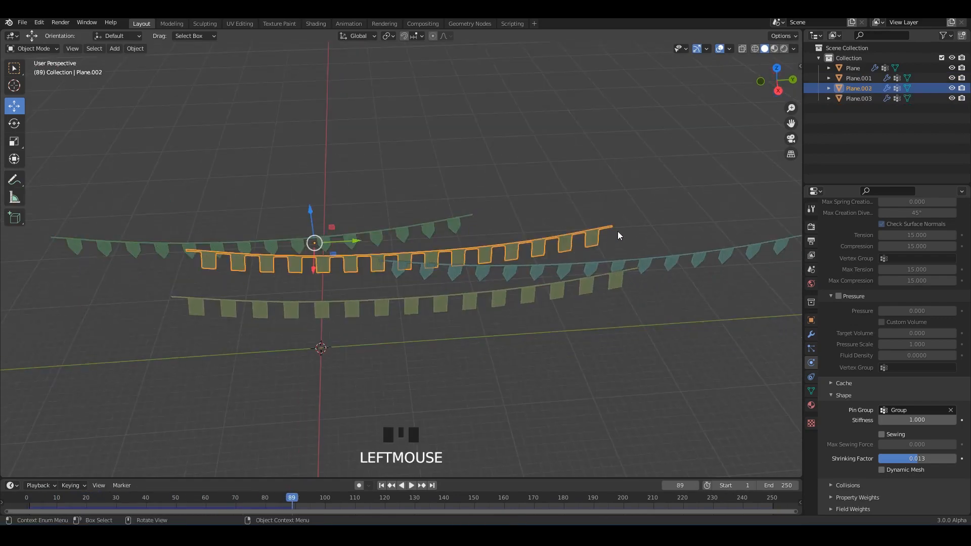
middle_click_drag(617, 232, 545, 260, "alt")
left_click_drag(362, 260, 226, 245)
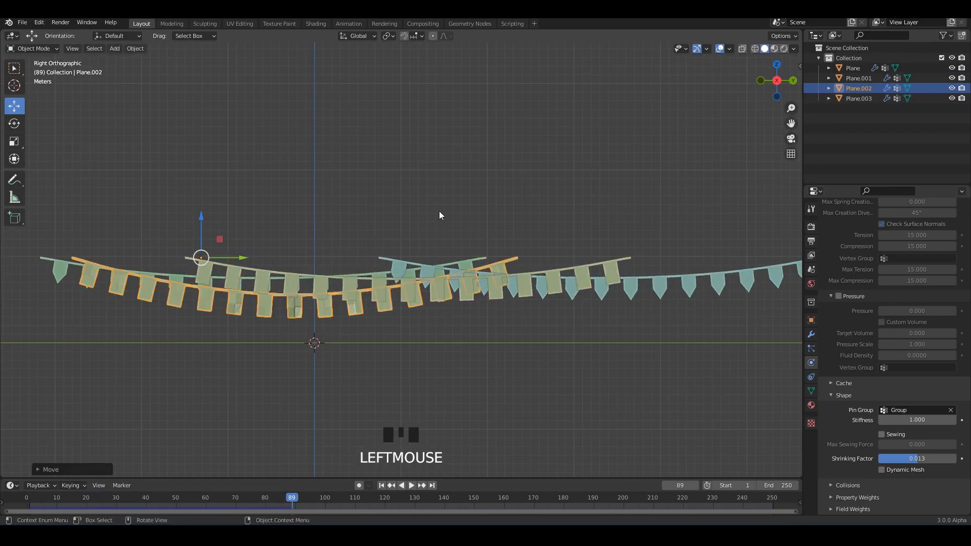
middle_click_drag(440, 212, 455, 238)
Replay the cloth simulation briefly from the first frame and examine the arrangement of the strips.
key("space")
left_click(384, 486)
key("space")
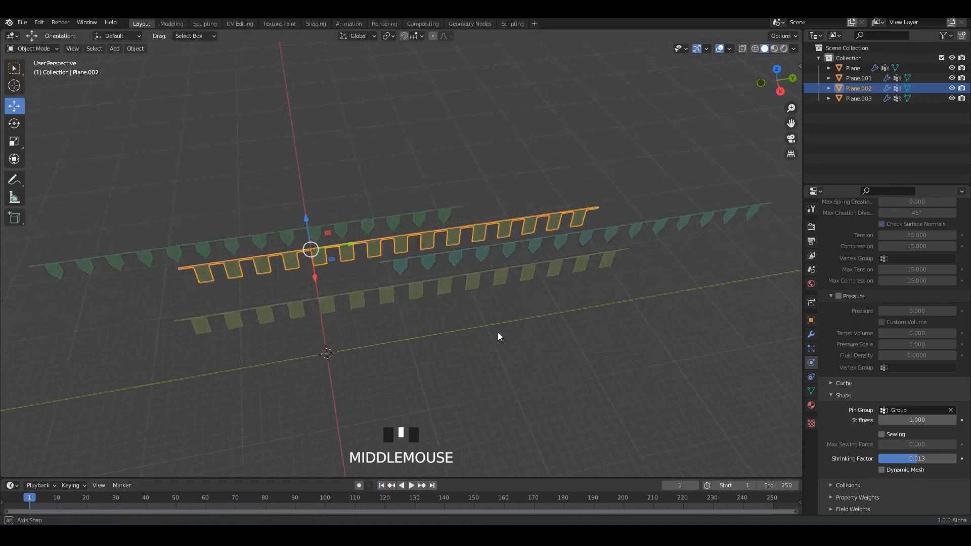
middle_click_drag(497, 332, 459, 329)
key("space")
scroll(568, 333, "down", 2)
Duplicate all four strips at the first frame and move the copies along the X axis behind the originals.
left_click(606, 153)
left_click_drag(606, 151, 380, 358)
middle_click_drag(380, 360, 429, 377)
scroll(411, 430, "down", 2)
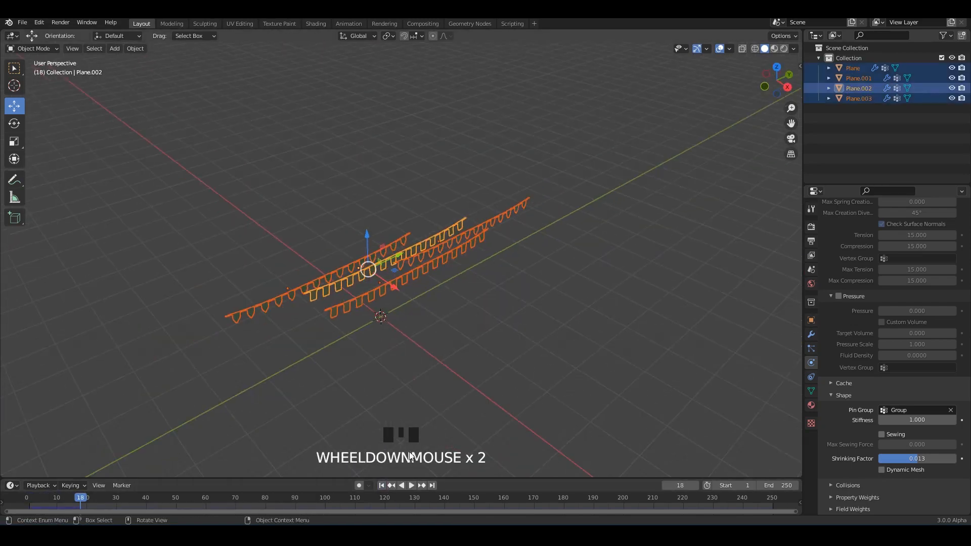
left_click(382, 486)
left_click(643, 154)
left_click_drag(644, 155, 164, 405)
key("shift+d")
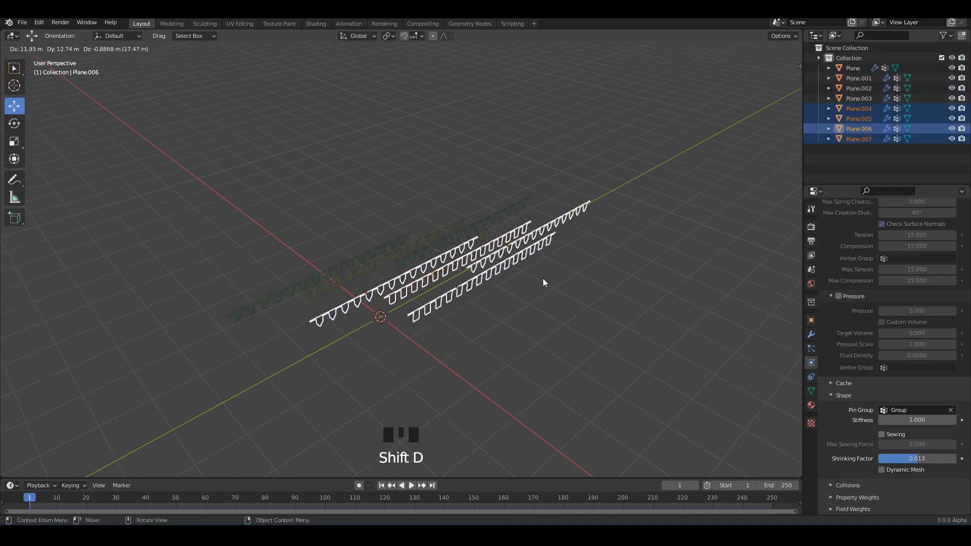
right_click(541, 279)
middle_click_drag(387, 284, 435, 292)
left_click_drag(421, 288, 354, 288)
middle_click_drag(349, 291, 391, 296)
left_click_drag(402, 294, 407, 292)
scroll(501, 349, "up", 2)
Duplicate all eight strips and move the new set along the X axis to extend the rows.
middle_click_drag(502, 349, 538, 329)
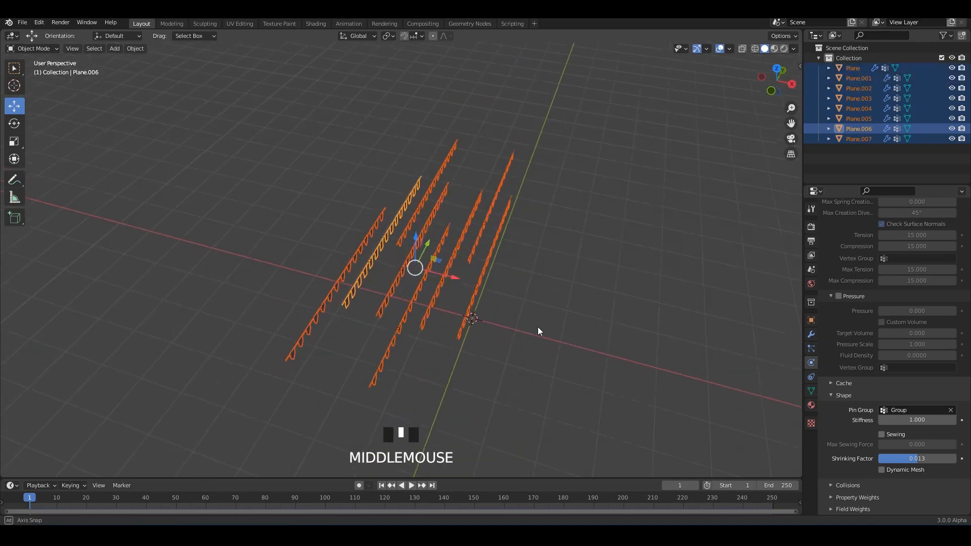
key("shift+d")
left_click_drag(454, 278, 294, 236)
left_click(524, 247)
mouse_move(524, 247)
middle_mouse_down()
mouse_move(513, 245)
mouse_move(600, 188)
middle_mouse_up()
Play the cloth simulation and examine the full field of hanging flag strips up close.
key("c")
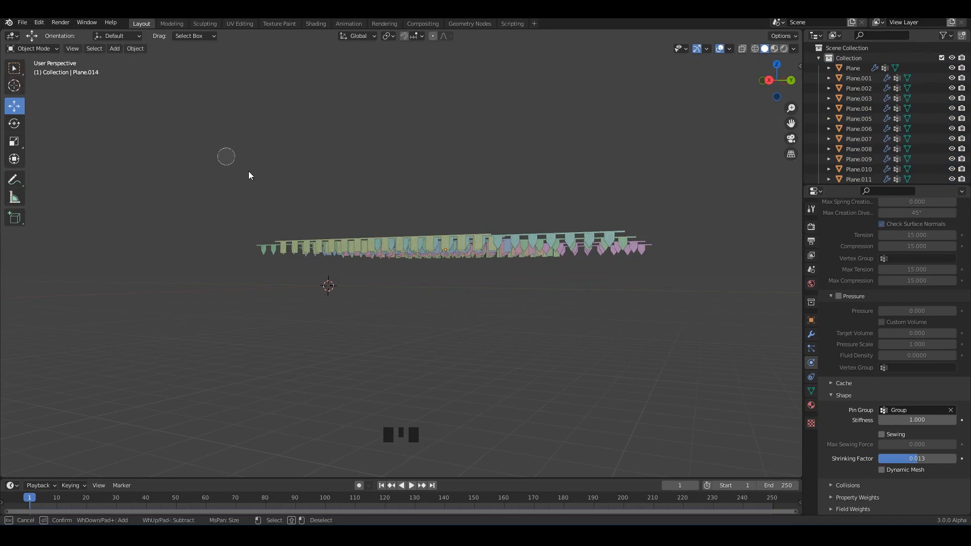
scroll(304, 229, "up", 2)
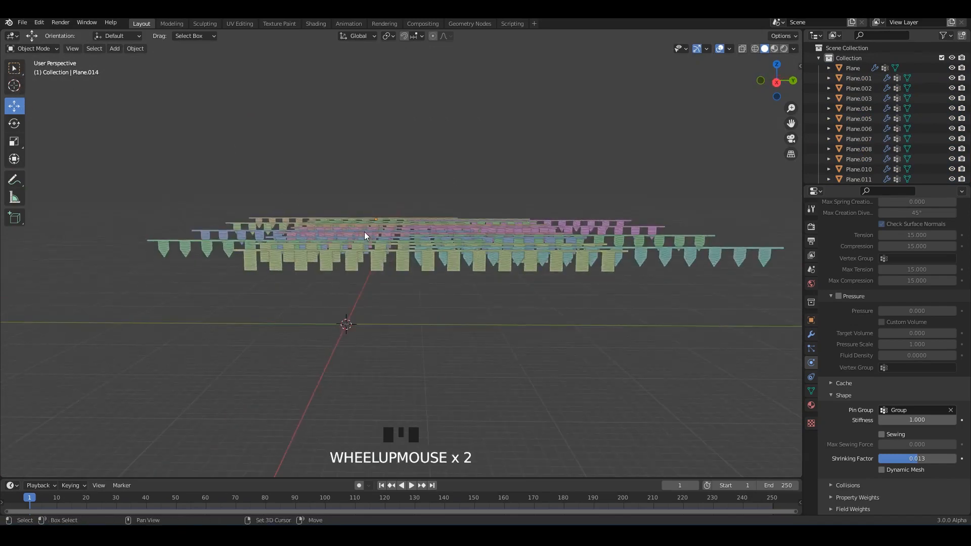
key("space")
left_click(462, 350)
scroll(418, 329, "up", 2)
scroll(429, 321, "up", 1)
middle_click_drag(429, 317, 227, 223)
scroll(364, 230, "up", 1)
scroll(379, 257, "down", 3)
Add a Wind force field to the scene.
key("shift+a")
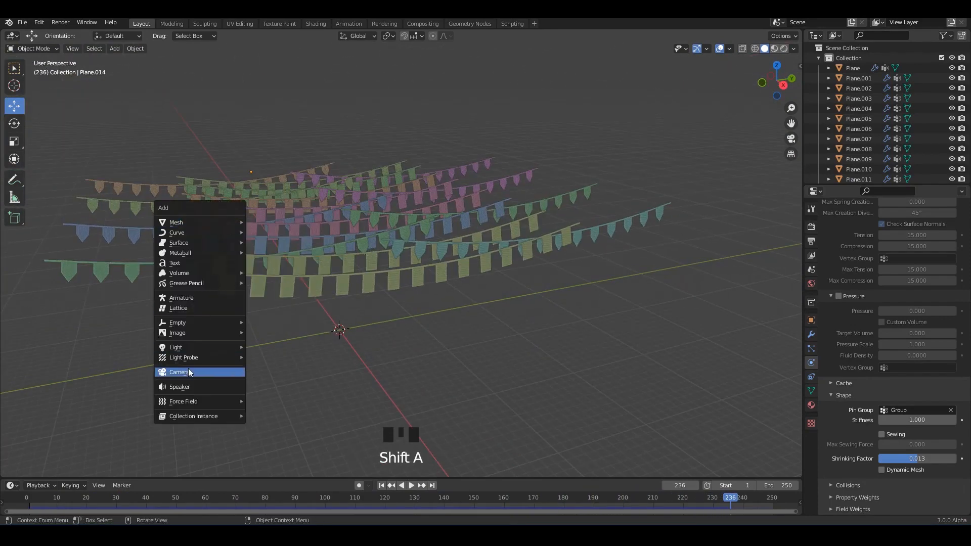
left_click(183, 387)
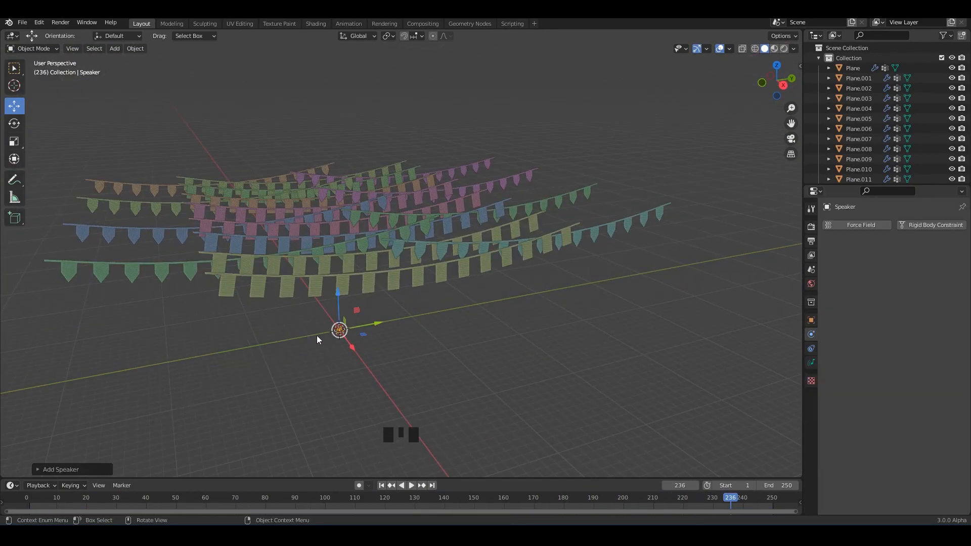
key("shift+a")
mouse_move(195, 314)
left_click(283, 458)
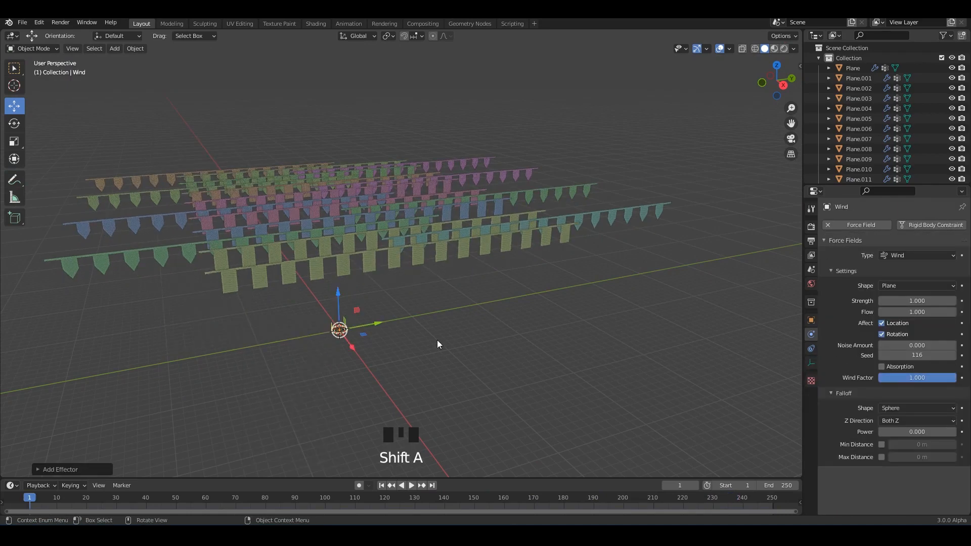
In the front view, move the wind force field up and along negative X, enlarge it and rotate it to blow towards positive X.
middle_click_drag(437, 340, 391, 301, "alt")
left_click_drag(563, 307, 306, 262)
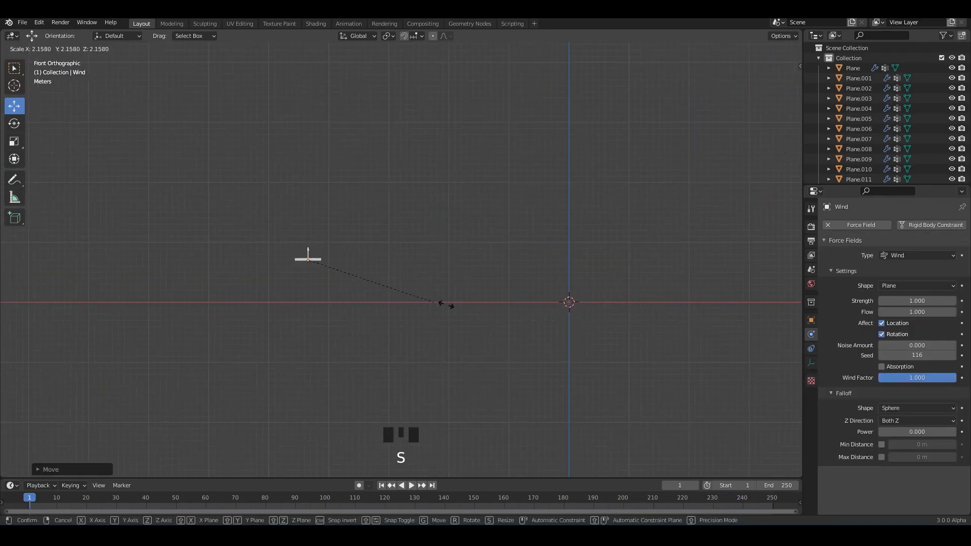
key("s")
left_click(447, 368)
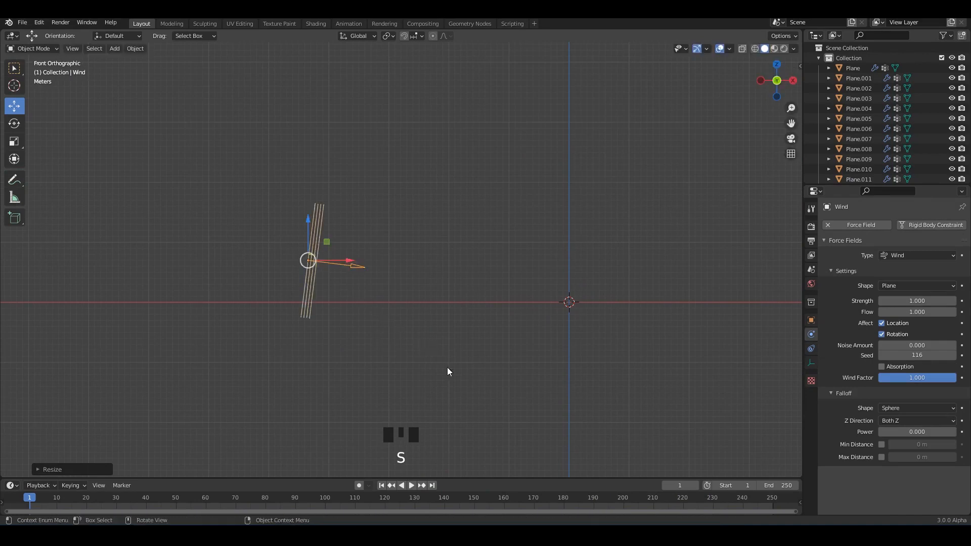
Shift the wind force field farther along negative X until it stands beyond the last row of flags.
middle_click_drag(352, 257, 344, 294)
left_click_drag(331, 324, 120, 309)
scroll(220, 284, "down", 3)
middle_click_drag(220, 284, 321, 273, "shift")
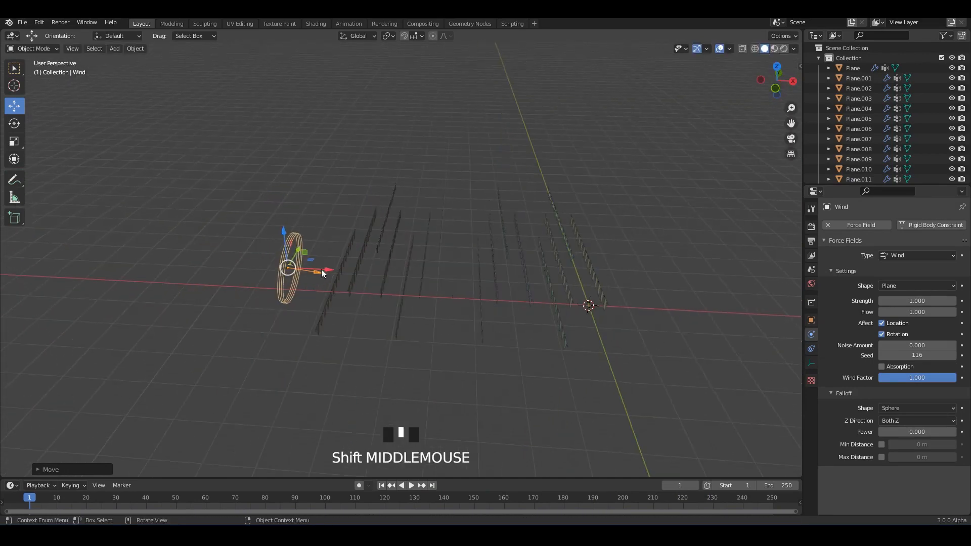
left_click_drag(321, 273, 303, 273)
Play the cloth simulation and test wind Strength values of 7.9 and 2.7 on the flags.
middle_click_drag(302, 273, 297, 242)
key("space")
scroll(362, 229, "up", 2)
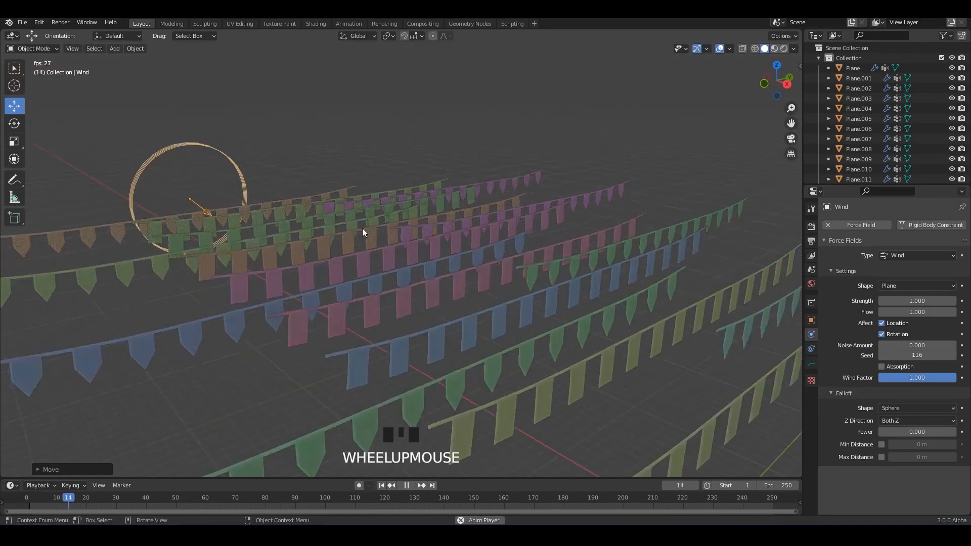
scroll(365, 228, "down", 3)
middle_click_drag(366, 220, 369, 203)
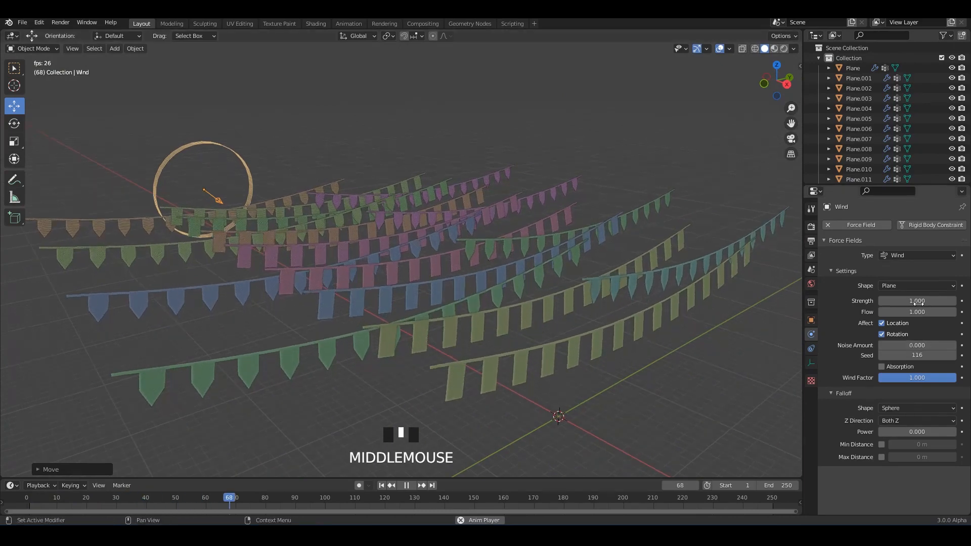
left_click_drag(916, 301, 955, 301)
middle_click_drag(593, 292, 562, 268)
scroll(557, 288, "up", 2)
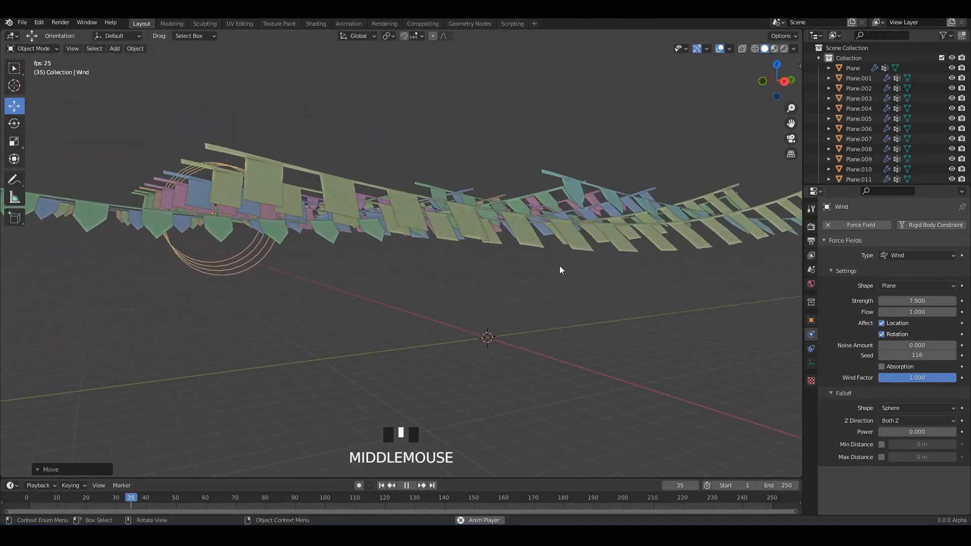
left_click_drag(889, 298, 853, 300)
middle_click_drag(604, 268, 570, 276)
In the top view, move the wind force field towards positive Y, rotate it about 40° towards the flags and enlarge it about 2.3 times.
middle_click_drag(441, 263, 458, 335, "shift")
middle_click_drag(248, 341, 324, 346, "shift")
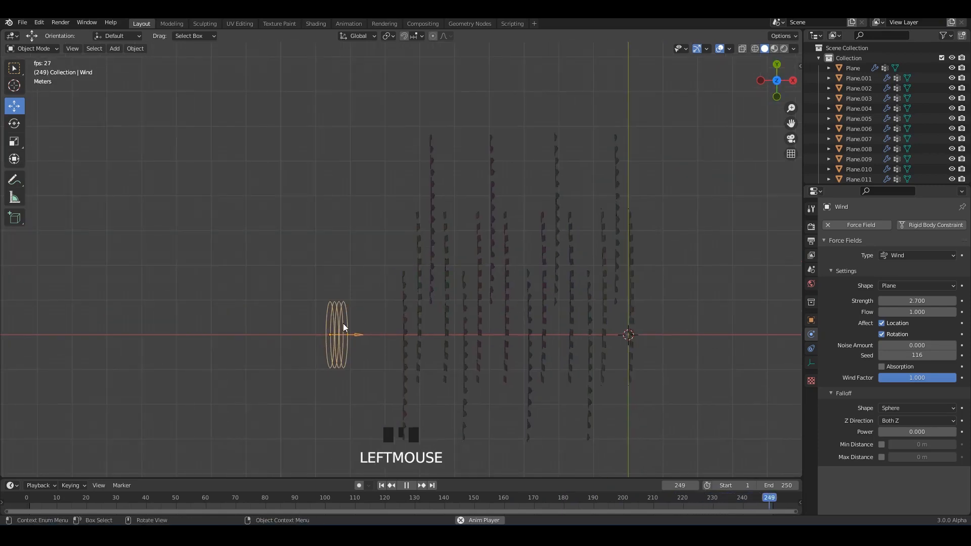
key("g")
left_click(326, 177)
key("r")
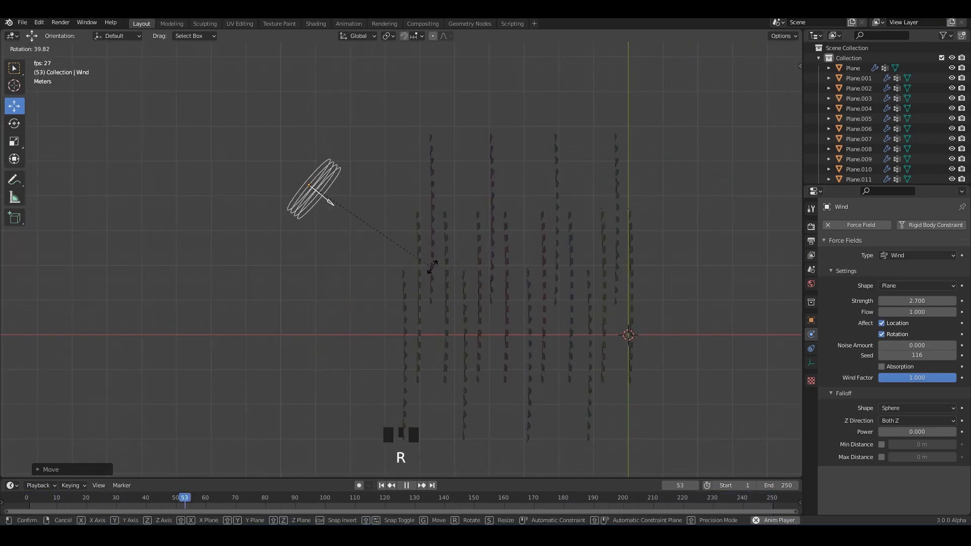
left_click(425, 263)
key("g")
left_click(411, 235)
key("s")
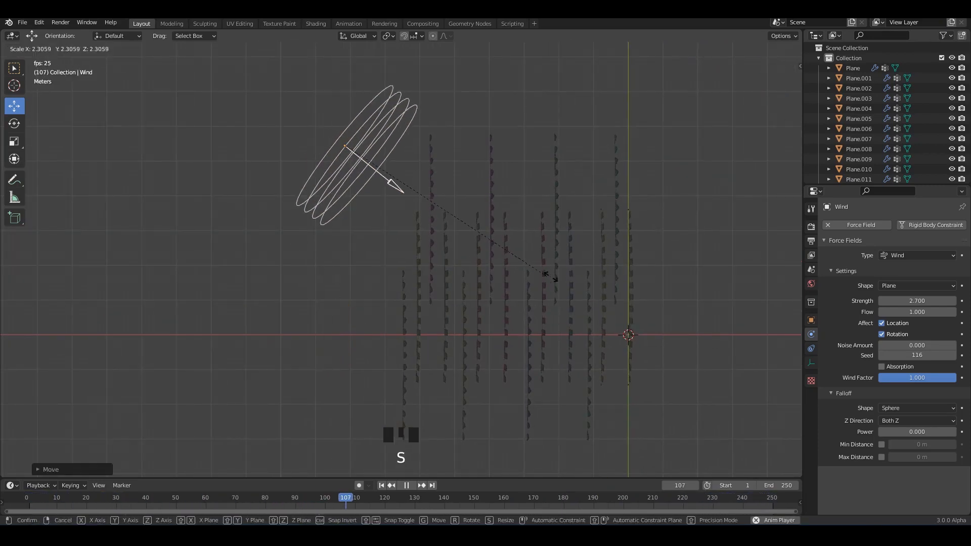
left_click(550, 276)
Set the wind force field's Strength to 4.5 and watch the flags react in the simulation.
middle_click_drag(526, 277, 397, 207)
scroll(415, 244, "up", 2)
middle_click_drag(397, 207, 388, 240, "shift")
middle_click_drag(388, 239, 405, 228)
left_click(584, 114)
middle_click_drag(539, 121, 577, 133)
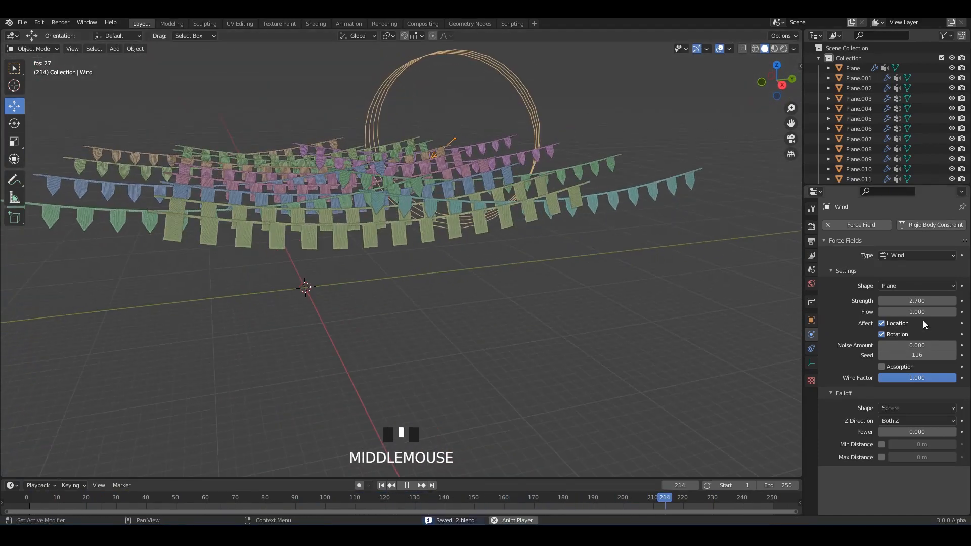
left_click_drag(916, 300, 938, 301)
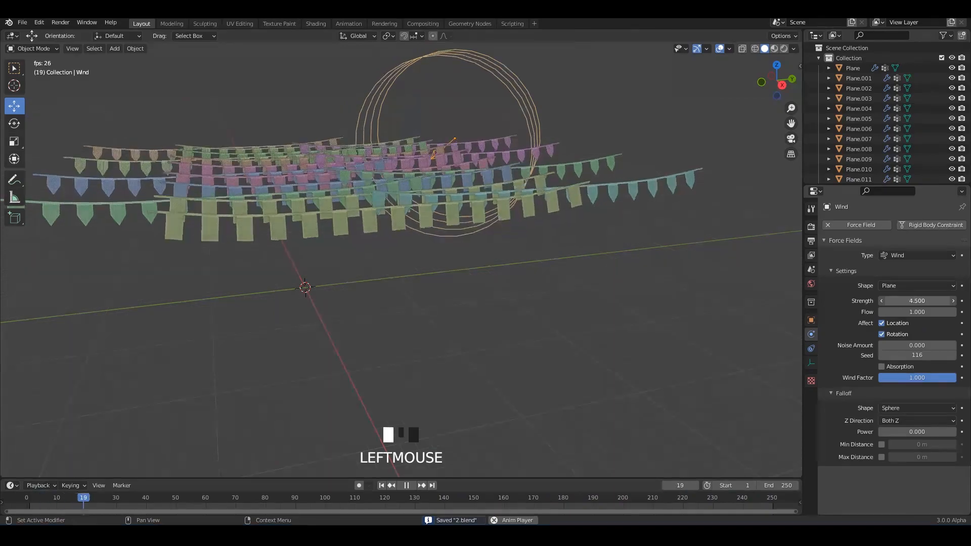
middle_click_drag(571, 237, 535, 225)
scroll(563, 236, "up", 1)
middle_click_drag(535, 225, 567, 242, "shift")
key("space")
key("space")
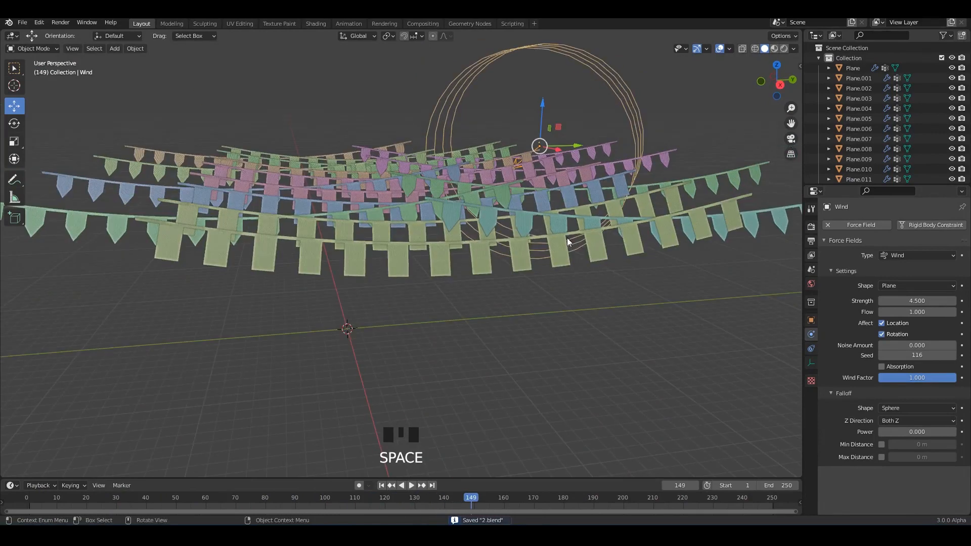
Play the simulation of the enlarged flag field and set the Strength of wind force field Wind.001 to 76.3.
scroll(472, 195, "up", 3)
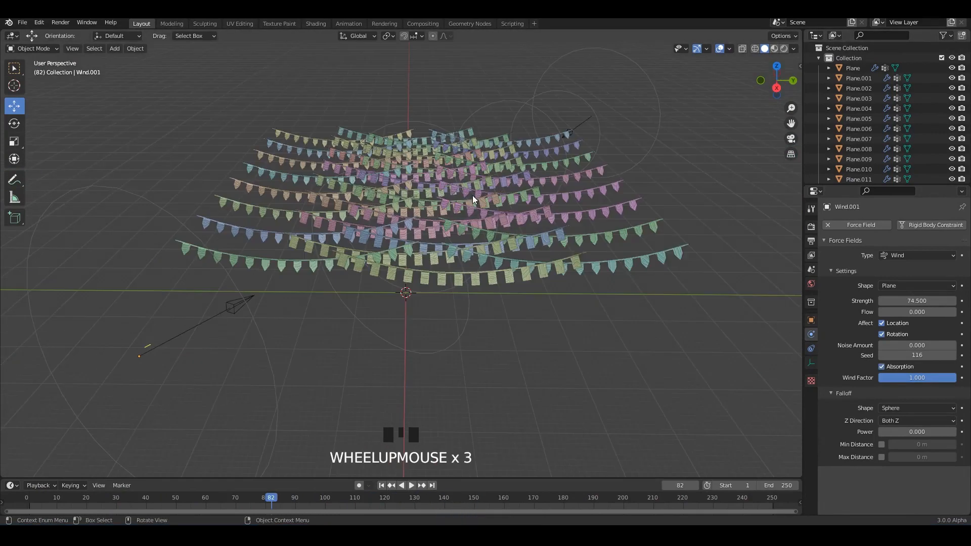
key("space")
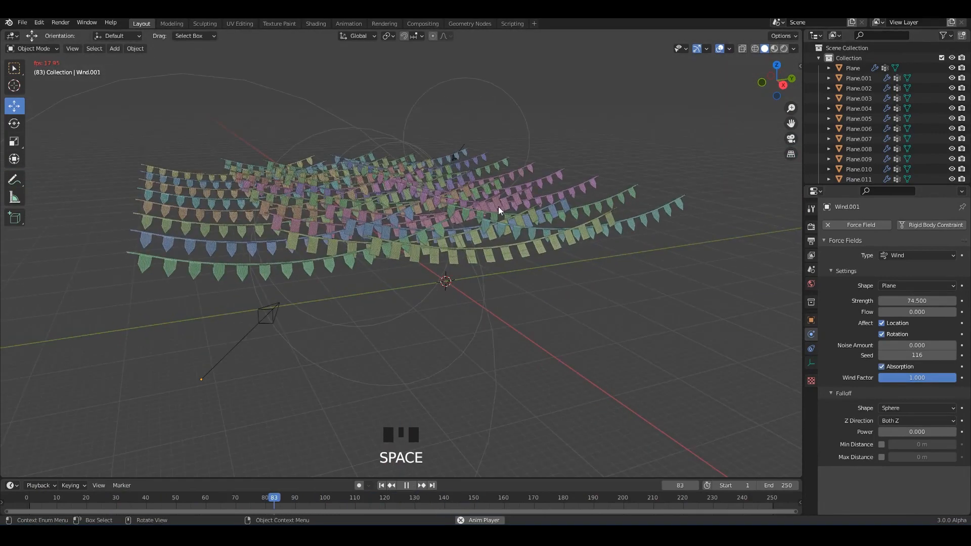
middle_click_drag(499, 206, 679, 304)
scroll(475, 211, "up", 3)
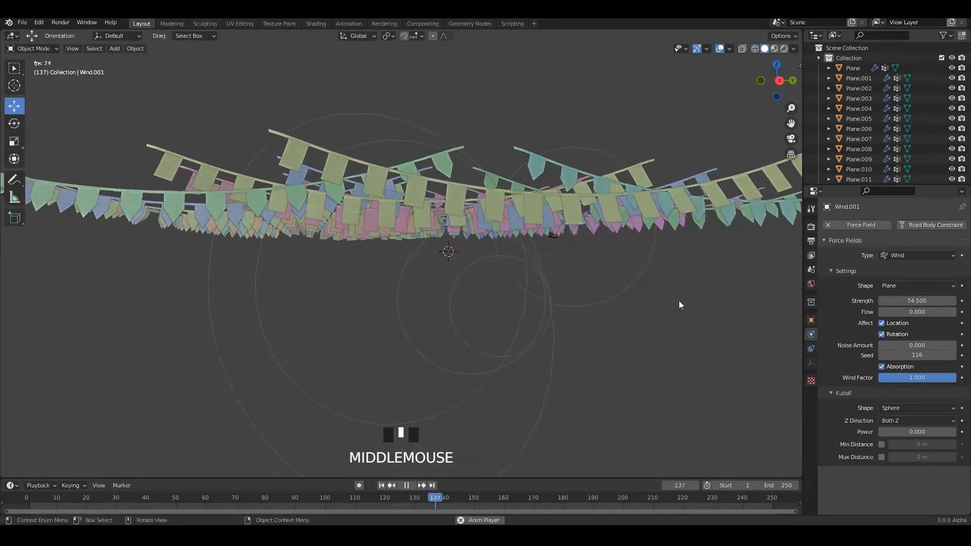
left_click_drag(916, 301, 907, 300)
left_click(785, 355)
left_click(666, 310)
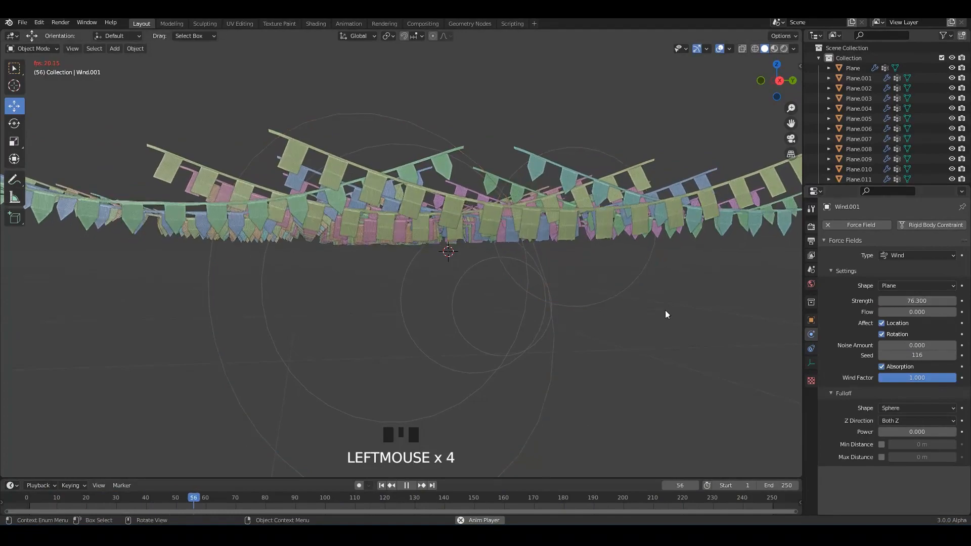
Examine the flags' movement from below, up close and from farther away while the wind simulation plays.
middle_click_drag(620, 297, 461, 260)
scroll(514, 286, "up", 5)
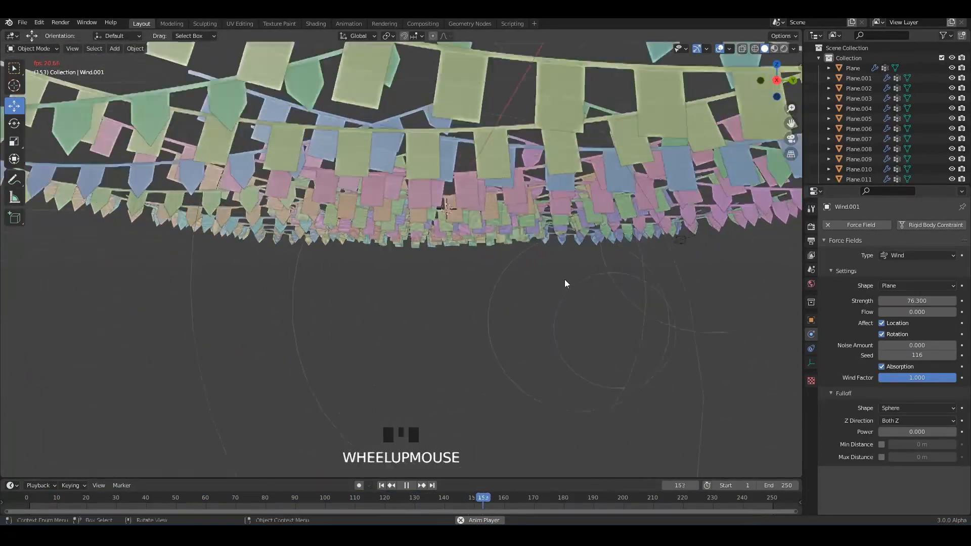
middle_click_drag(565, 283, 514, 241, "ctrl")
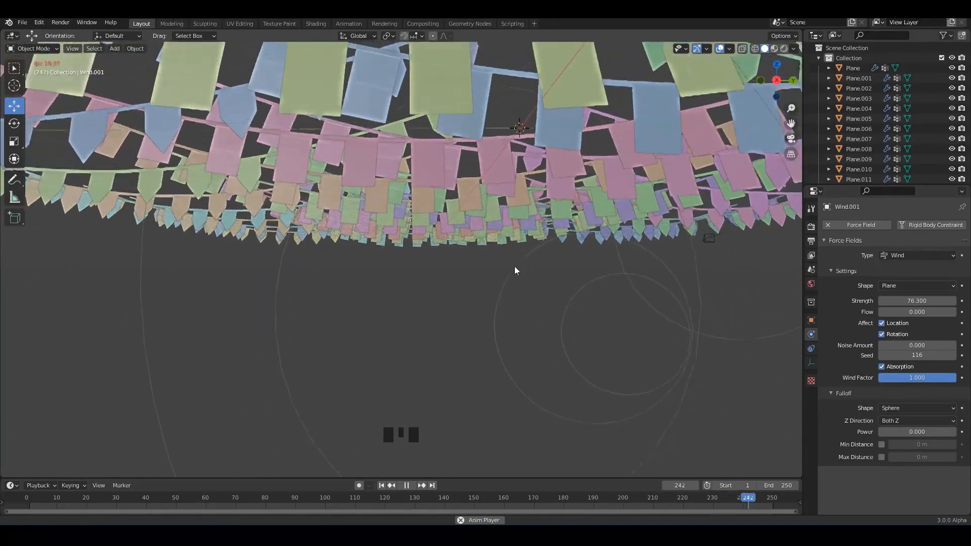
scroll(508, 298, "down", 2)
scroll(509, 294, "up", 2)
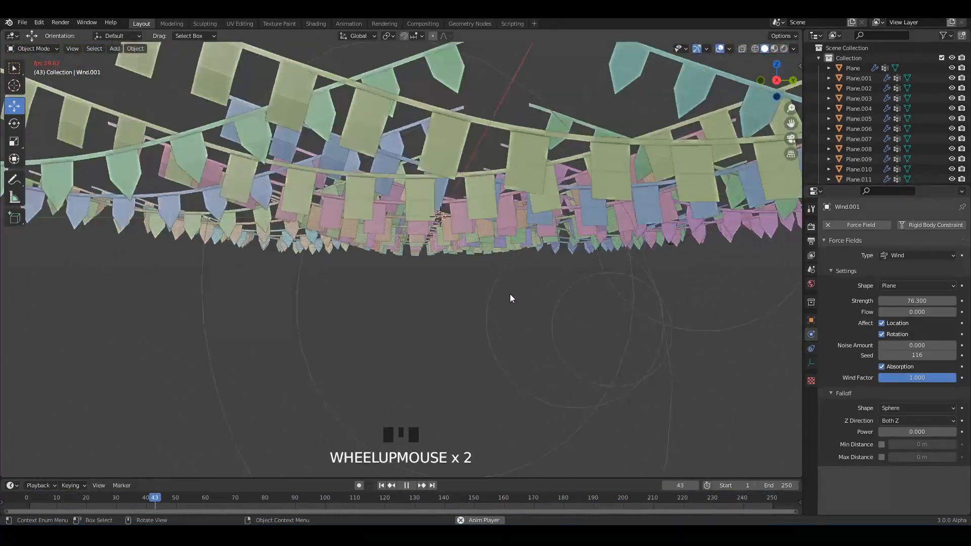
middle_click_drag(510, 293, 559, 277)
scroll(511, 282, "down", 1)
key("space")
key("space")
key("space")
Select every object in the scene and hide them all.
key("a")
key("x")
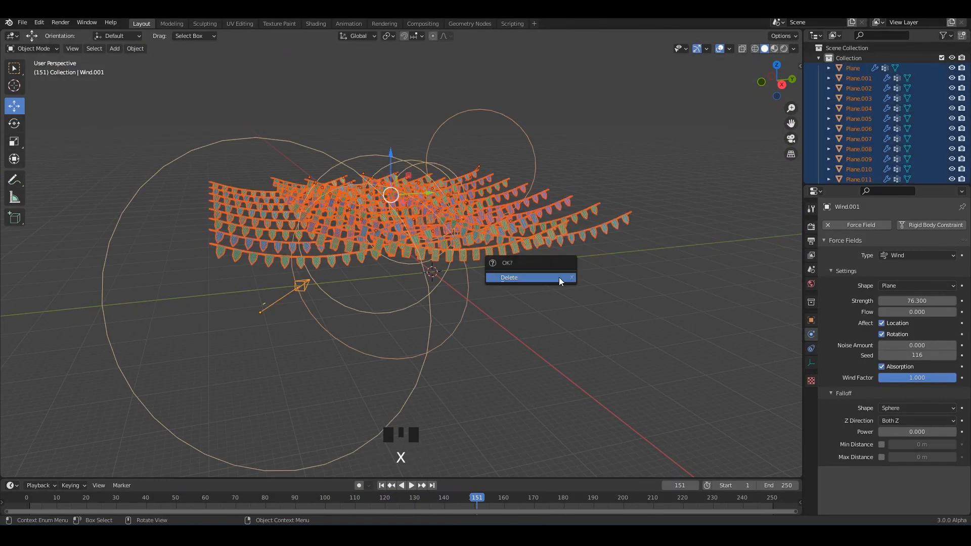
scroll(661, 289, "up", 1)
key("h")
Add a mesh plane at the world origin.
middle_click_drag(432, 242, 427, 217, "shift")
key("shift+a")
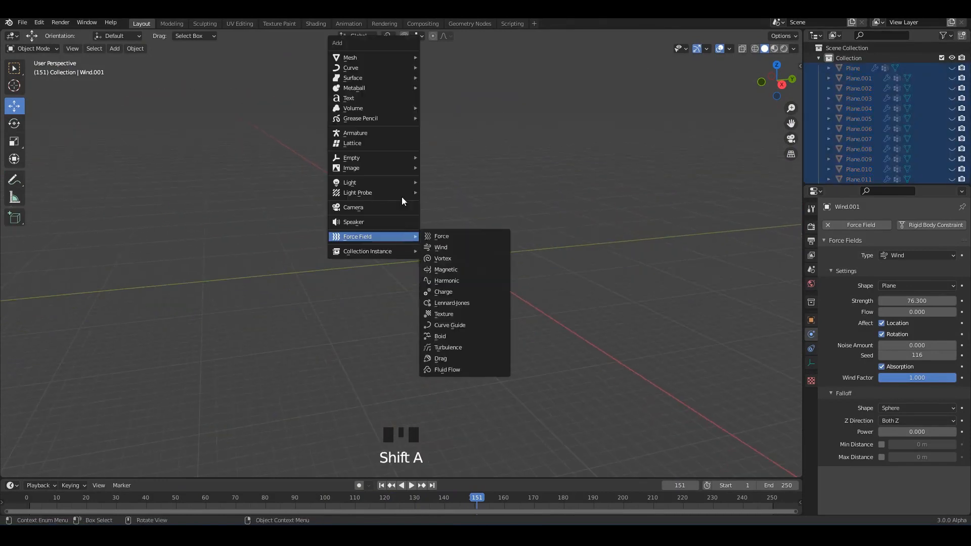
mouse_move(374, 58)
left_click(439, 57)
scroll(526, 245, "up", 3)
middle_click_drag(527, 244, 530, 164, "shift")
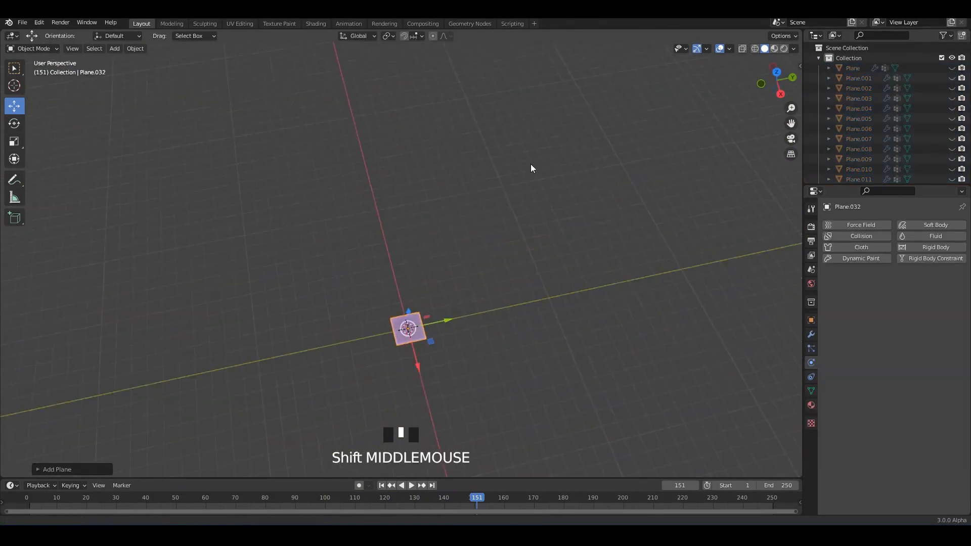
scroll(505, 238, "up", 3)
key("Escape")
Shape the plane into a long thin strip by scaling it to about 0.16 along X and about 16.5 along Y.
middle_click_drag(526, 301, 555, 309)
scroll(554, 308, "up", 2)
middle_click_drag(692, 425, 590, 352, "shift")
scroll(558, 280, "down", 2)
key("s")
key("x")
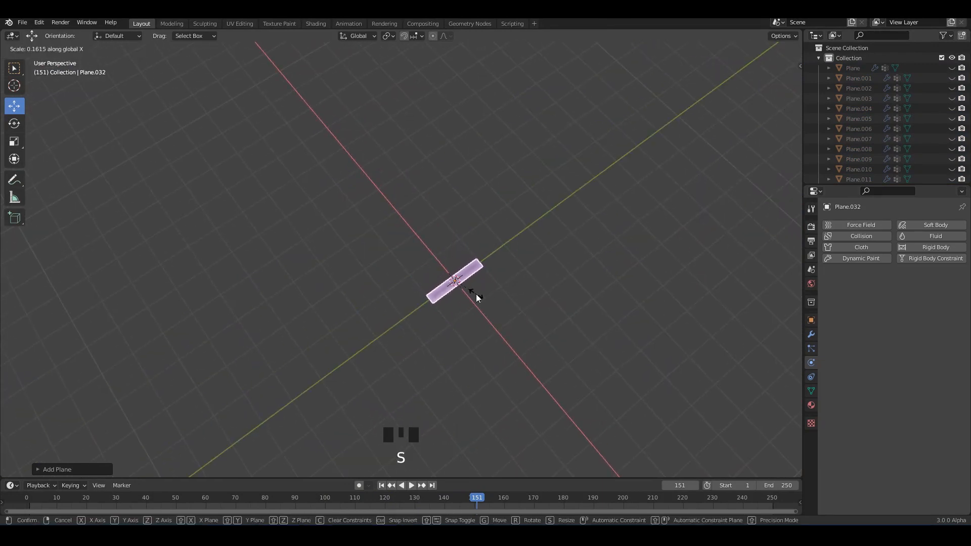
left_click(477, 298)
key("s")
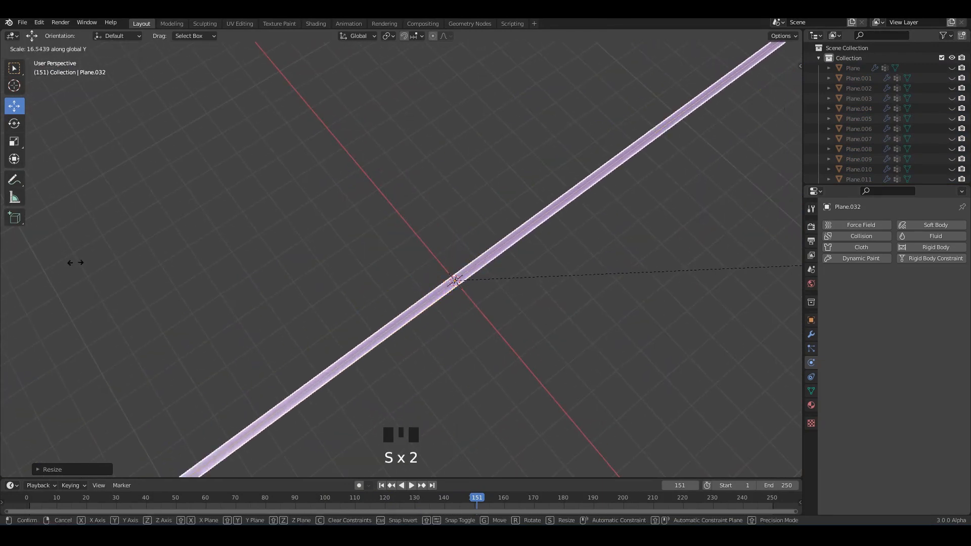
left_click(103, 265)
Divide the strip crosswise with 35 loop cuts and apply its object transform.
scroll(334, 334, "down", 4)
middle_click_drag(343, 352, 478, 186, "shift")
scroll(377, 274, "up", 4)
scroll(410, 248, "down", 2)
key("Tab")
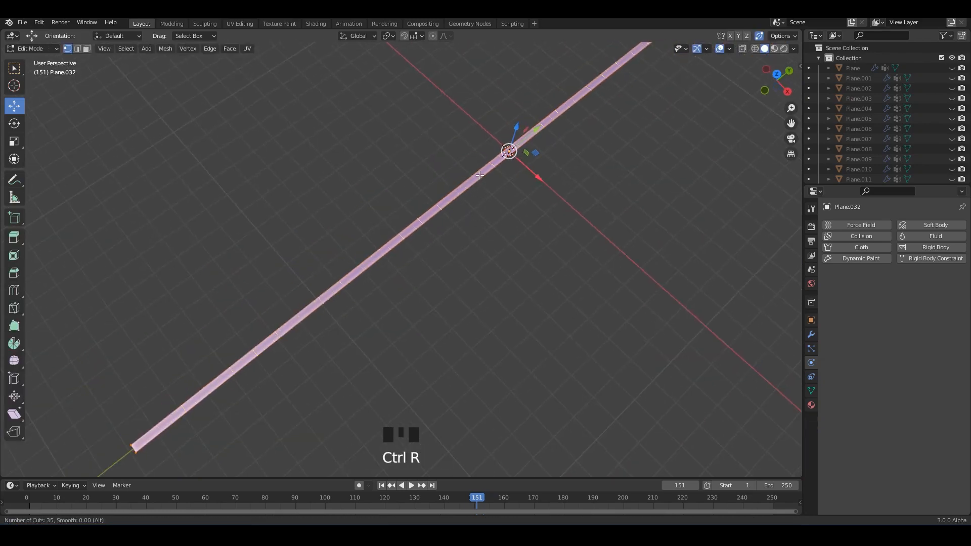
key("Tab")
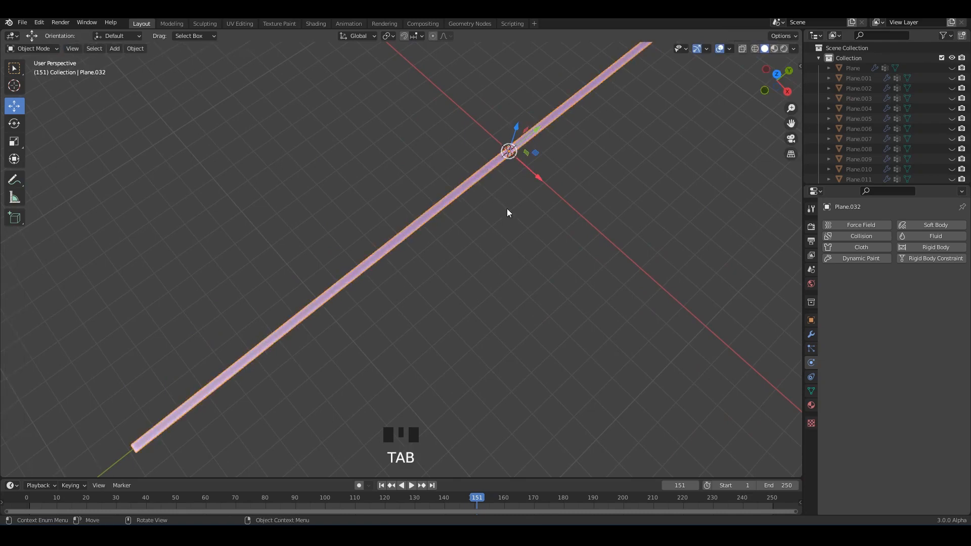
key("ctrl+a")
left_click(474, 173)
key("ctrl+s")
middle_click_drag(531, 192, 447, 225)
scroll(501, 209, "down", 2)
key("Tab")
scroll(446, 225, "up", 2)
scroll(358, 245, "up", 5, "shift")
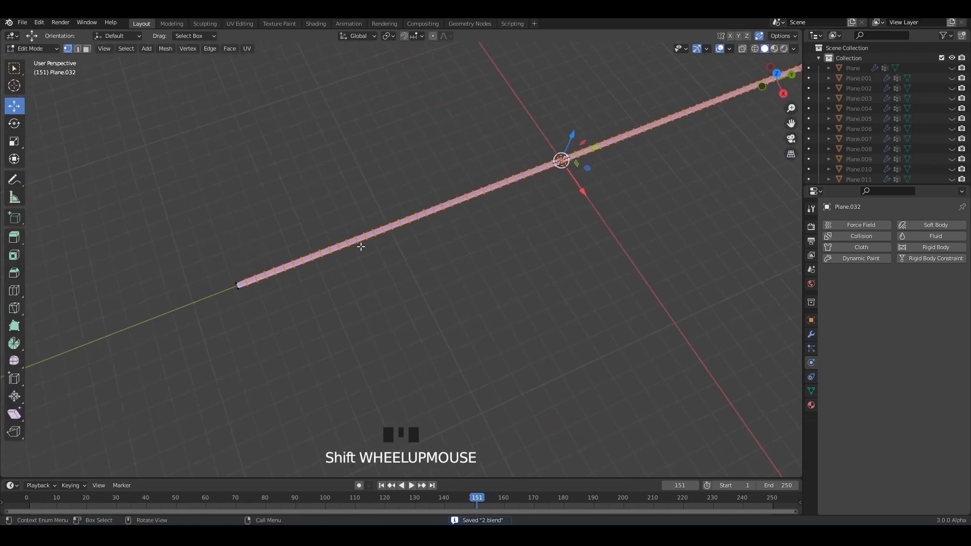
Select the vertices at the strip's positive Y end and hook them to a new empty.
middle_click_drag(528, 249, 475, 253)
scroll(495, 263, "up", 2)
middle_click_drag(521, 275, 386, 320, "shift")
scroll(405, 308, "up", 3)
left_click_drag(485, 260, 425, 345)
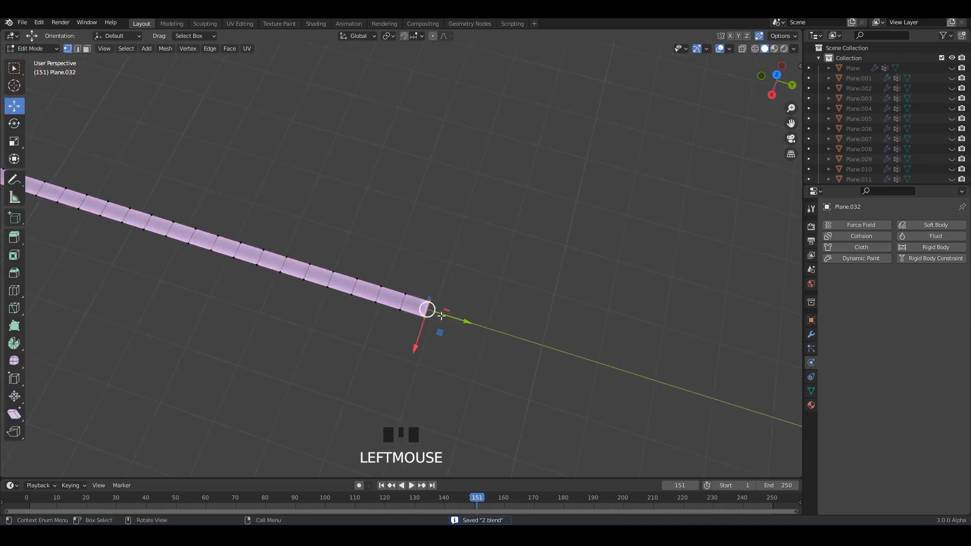
middle_click_drag(441, 316, 348, 260)
scroll(338, 221, "up", 2)
Hook the vertices at the strip's negative Y end to a second new empty and save the file.
scroll(463, 321, "up", 1)
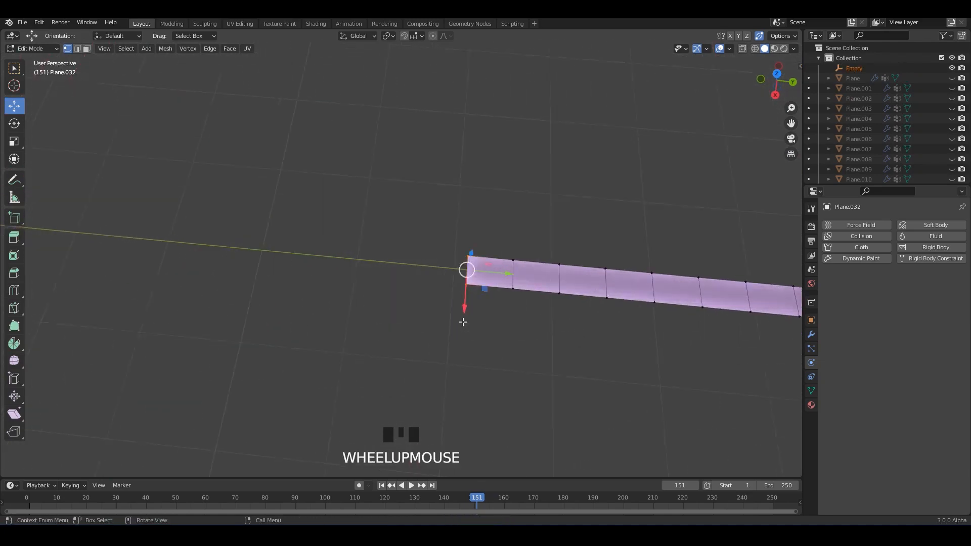
middle_click_drag(464, 322, 445, 287, "shift")
middle_click_drag(374, 293, 609, 290, "shift")
scroll(609, 290, "down", 6)
middle_click_drag(405, 273, 558, 305, "shift")
scroll(559, 305, "up", 1, "shift")
key("ctrl+h")
left_click(558, 305)
key("Tab")
scroll(592, 336, "down", 3)
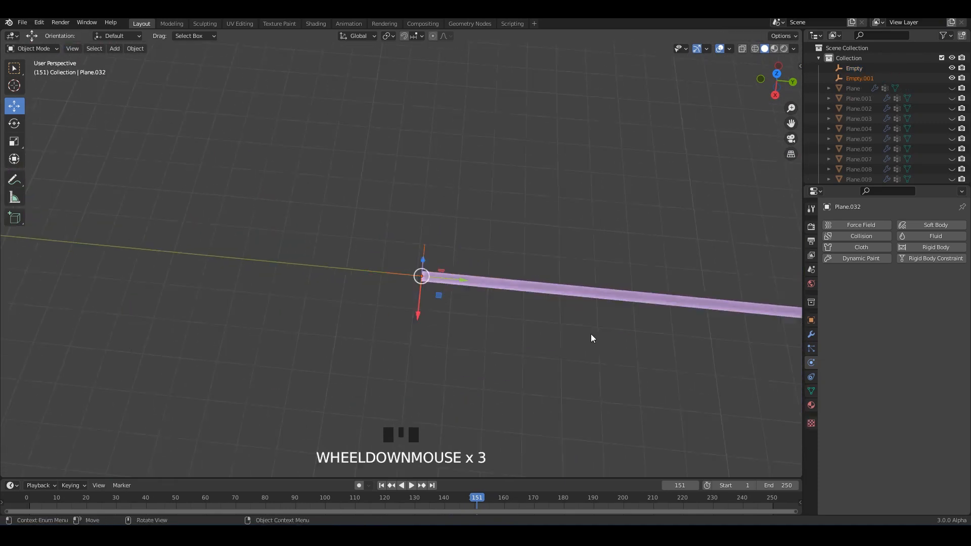
middle_click_drag(591, 336, 567, 231)
key("ctrl+s")
Select the vertices at both ends of the strip and create a vertex group for them.
key("Tab")
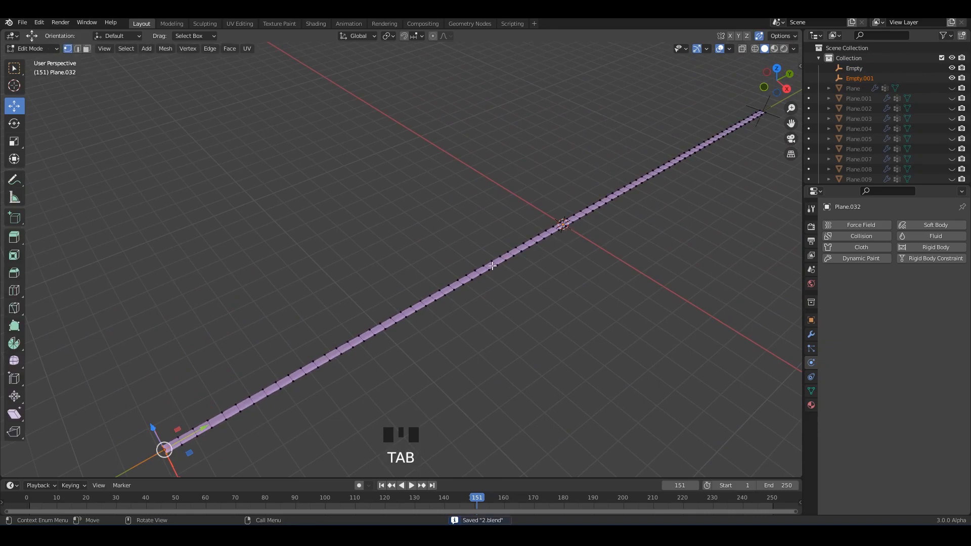
middle_click_drag(667, 239, 477, 317, "shift")
scroll(632, 277, "up", 7)
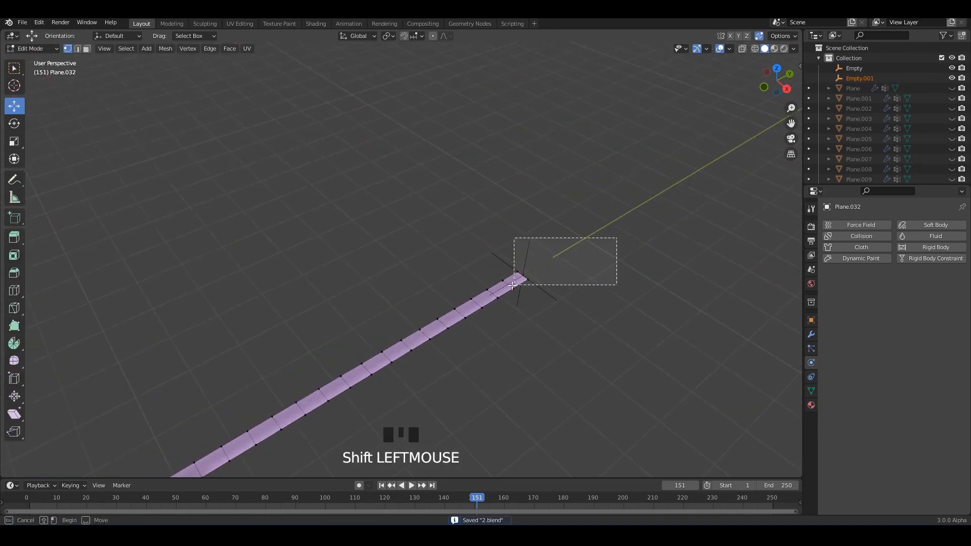
left_click(811, 391)
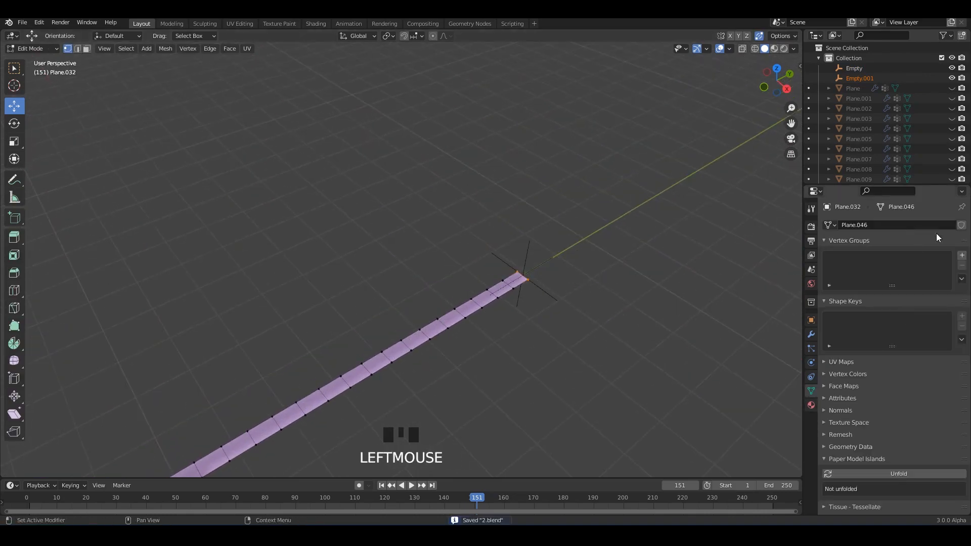
key("Tab")
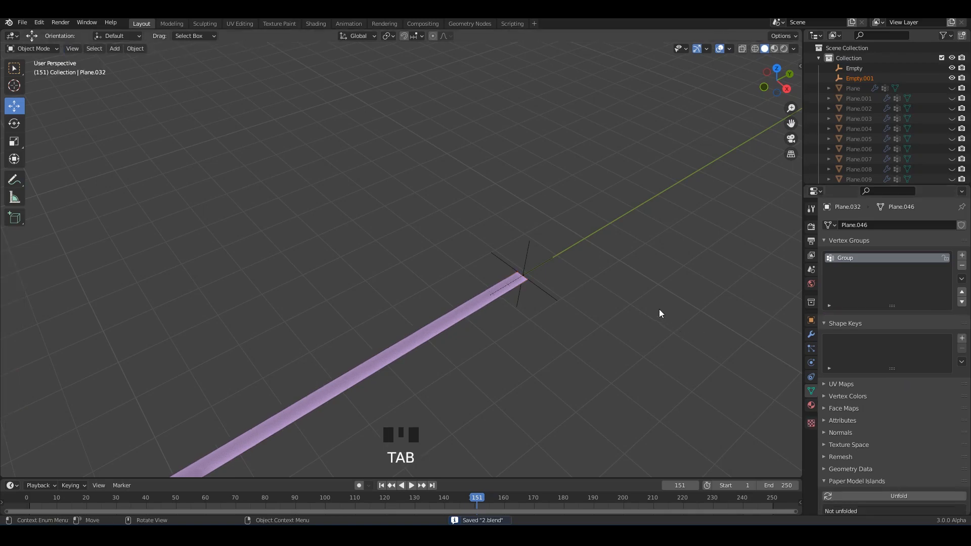
middle_click_drag(659, 308, 632, 232)
scroll(559, 284, "down", 2)
scroll(542, 268, "down", 2)
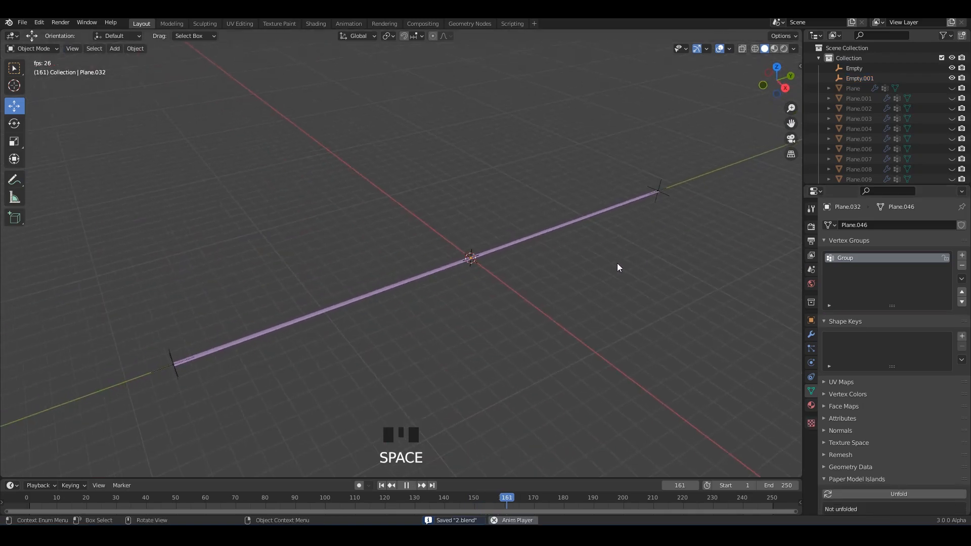
Add Cloth physics to the hooked strip and play the simulation.
left_click(810, 335)
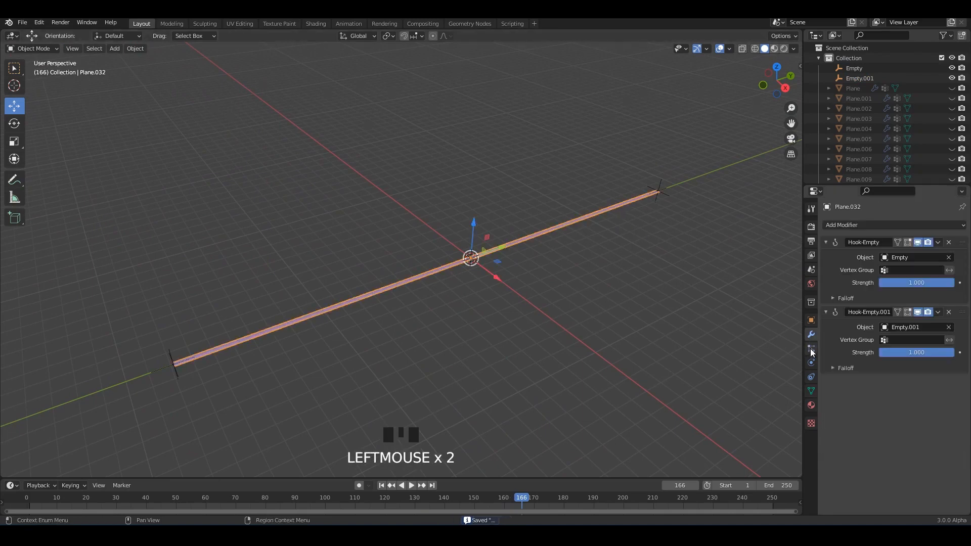
left_click(826, 312)
left_click(857, 223)
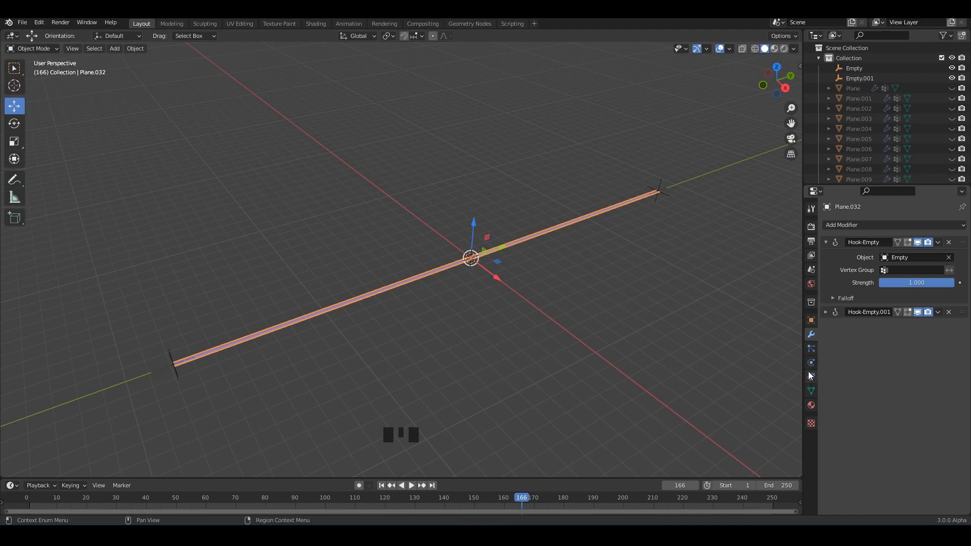
left_click(810, 362)
left_click(850, 247)
key("space")
scroll(597, 272, "up", 1)
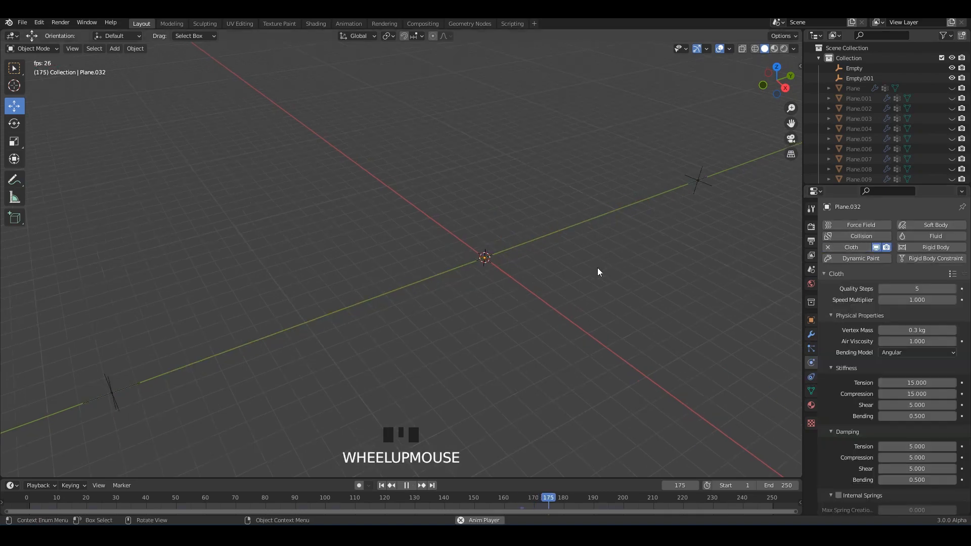
Rerun the strip's simulation from the first frame, then stop it and return to frame 1.
key("space")
left_click(381, 485)
key("space")
middle_click_drag(605, 316, 577, 299)
key("space")
left_click(381, 485)
scroll(535, 347, "up", 2)
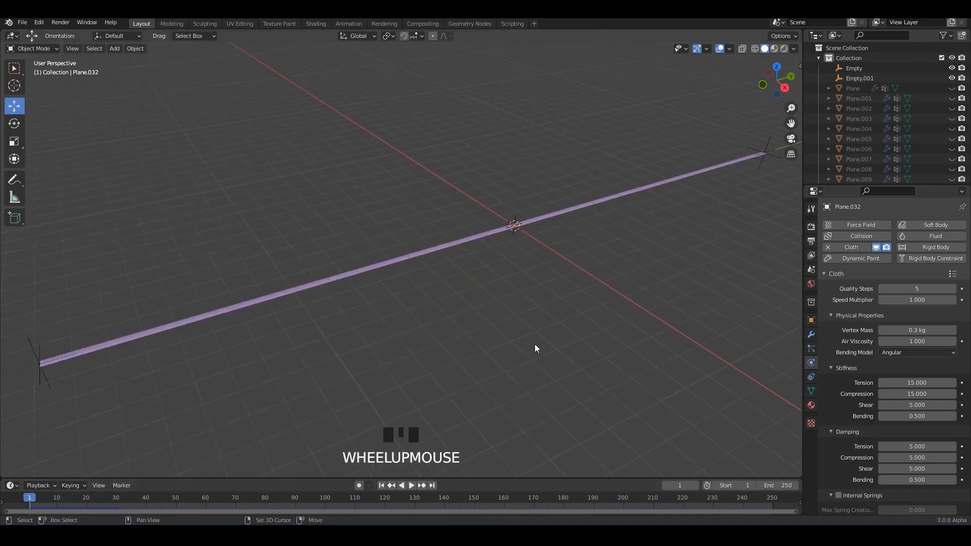
Set the strip's cloth pin group to the vertex group Group and play the simulation.
scroll(888, 417, "down", 15)
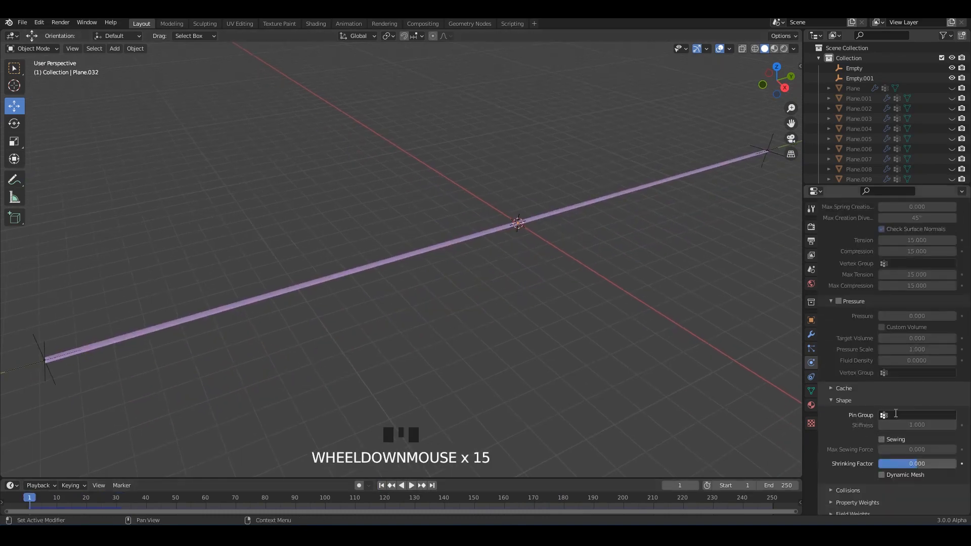
left_click(895, 413)
left_click(870, 311)
key("space")
middle_click_drag(611, 266, 627, 254, "shift")
middle_click_drag(561, 279, 573, 273)
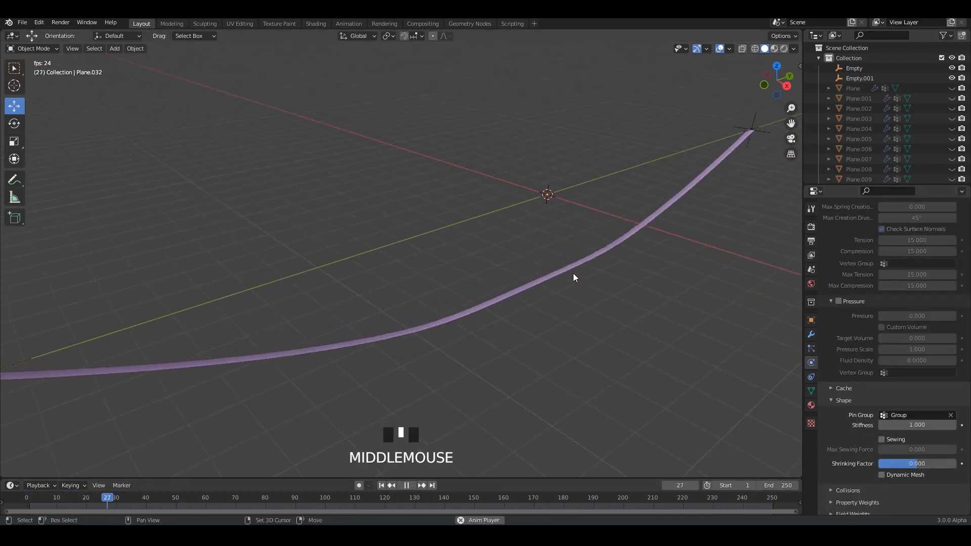
Set the cloth's shrinking factor to -0.026 while the simulation plays.
scroll(594, 245, "down", 2)
left_click_drag(930, 463, 916, 463)
middle_click_drag(593, 271, 598, 275)
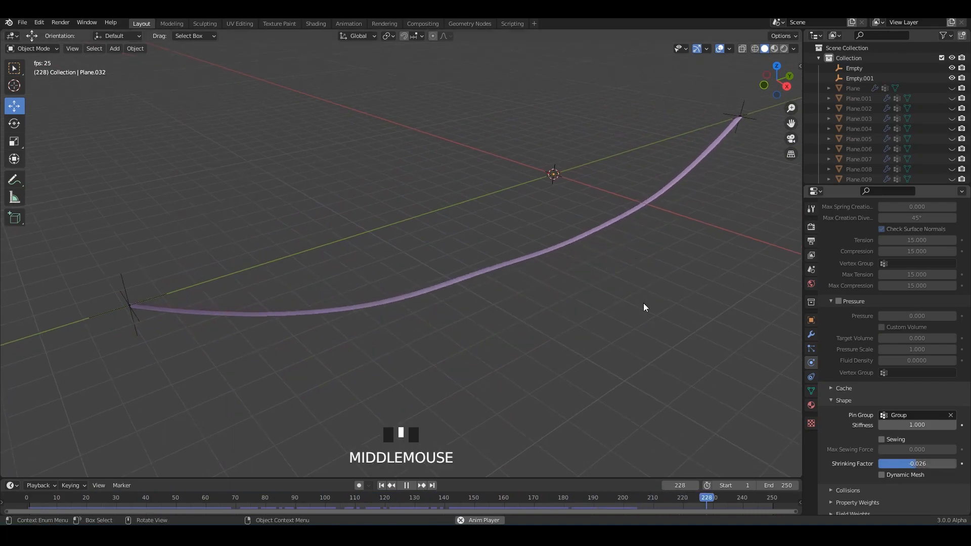
Add a Solidify modifier to the strip with a thickness of 0.057 m.
left_click(811, 334)
left_click(853, 224)
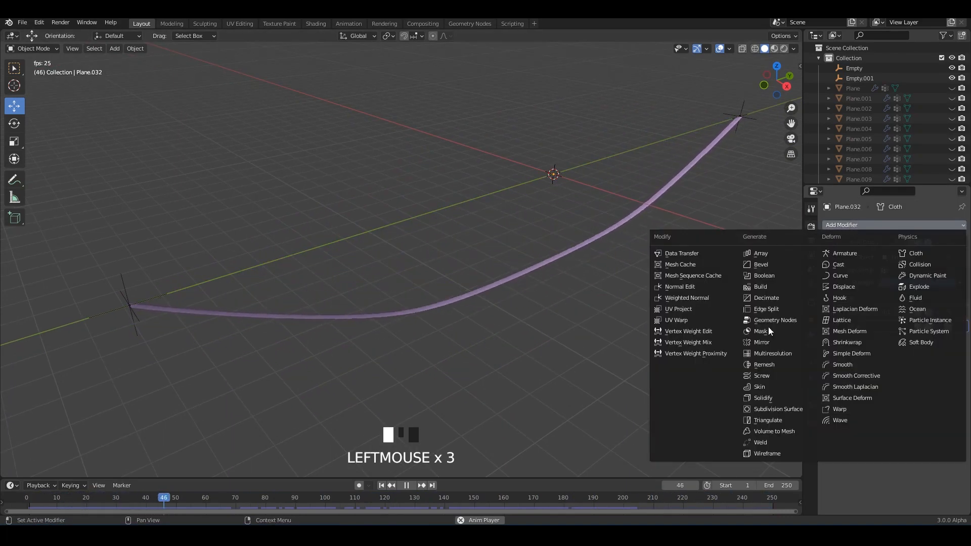
left_click(762, 398)
middle_click_drag(658, 253, 619, 250, "shift")
scroll(630, 253, "up", 2)
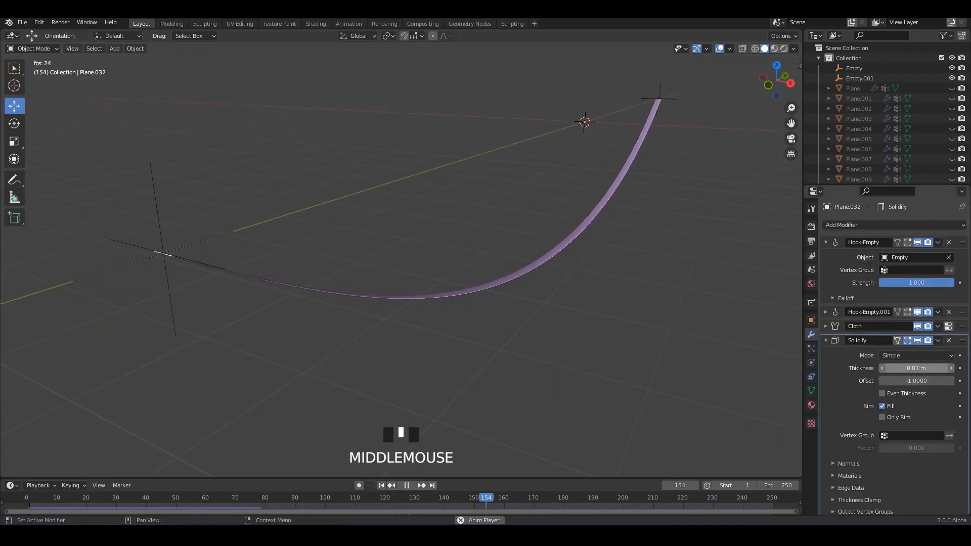
mouse_move(915, 368)
left_mouse_down()
mouse_move(939, 368)
mouse_move(917, 368)
mouse_move(928, 368)
left_mouse_up()
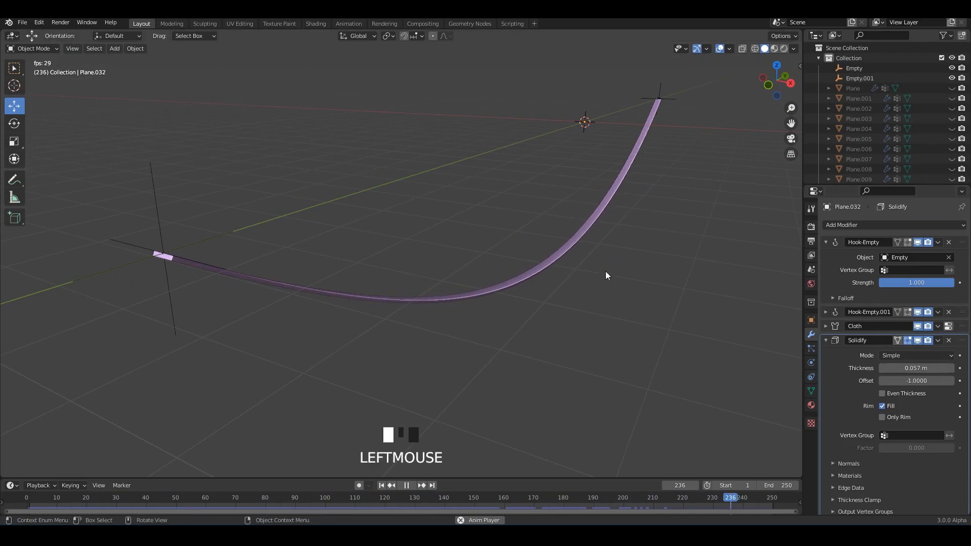
Try moving the empty at the strip's negative Y end while the simulation plays, and cancel the move.
left_click(162, 236)
scroll(262, 248, "down", 2)
scroll(341, 263, "up", 2)
key("g")
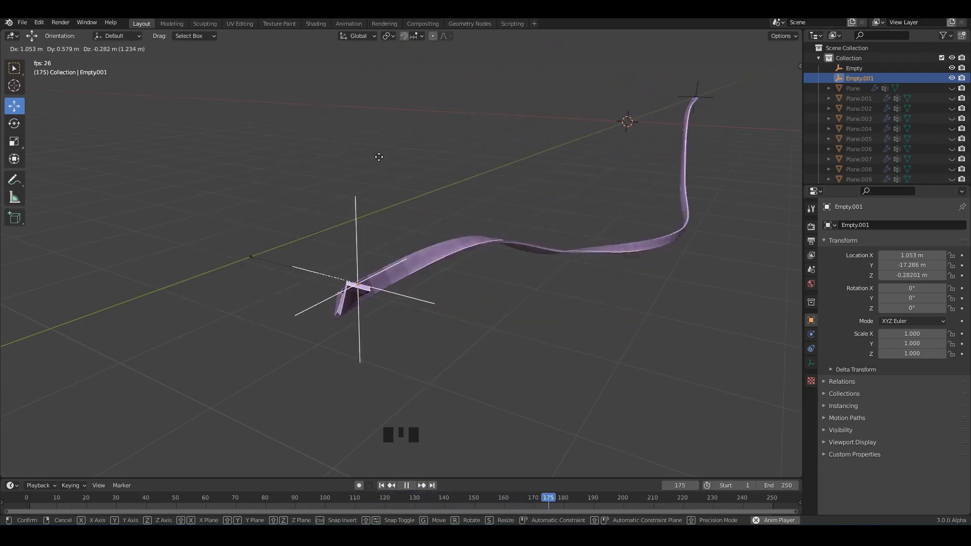
right_click(394, 229)
Stop and rewind the simulation, switch back to the strip object, and save the file.
scroll(491, 182, "down", 2)
mouse_move(541, 211)
middle_mouse_down()
mouse_move(490, 182)
mouse_move(524, 212)
middle_mouse_up()
key("space")
left_click(381, 486)
key("Tab")
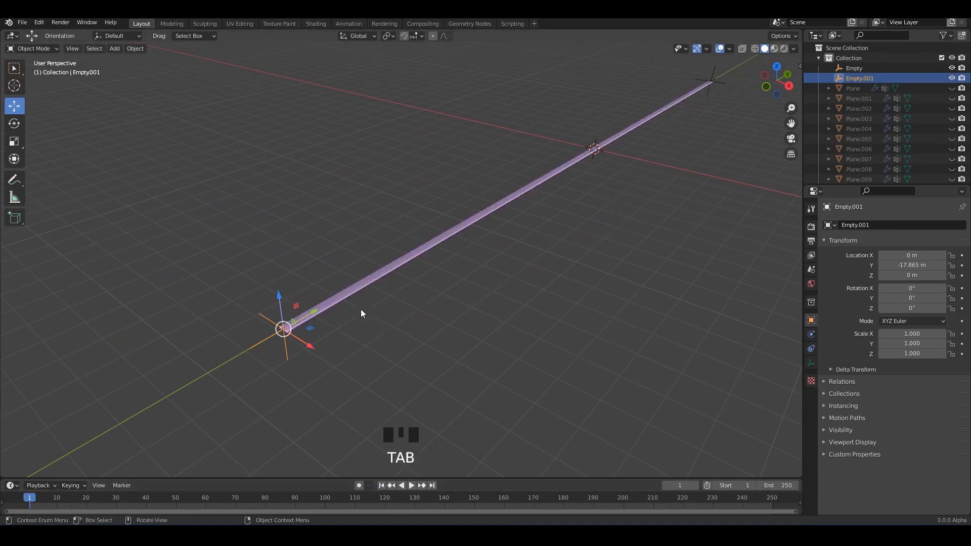
middle_click_drag(361, 309, 435, 283)
middle_click_drag(435, 283, 474, 305, "shift")
key("Tab")
scroll(404, 284, "up", 5)
scroll(504, 291, "down", 2)
left_click(481, 292)
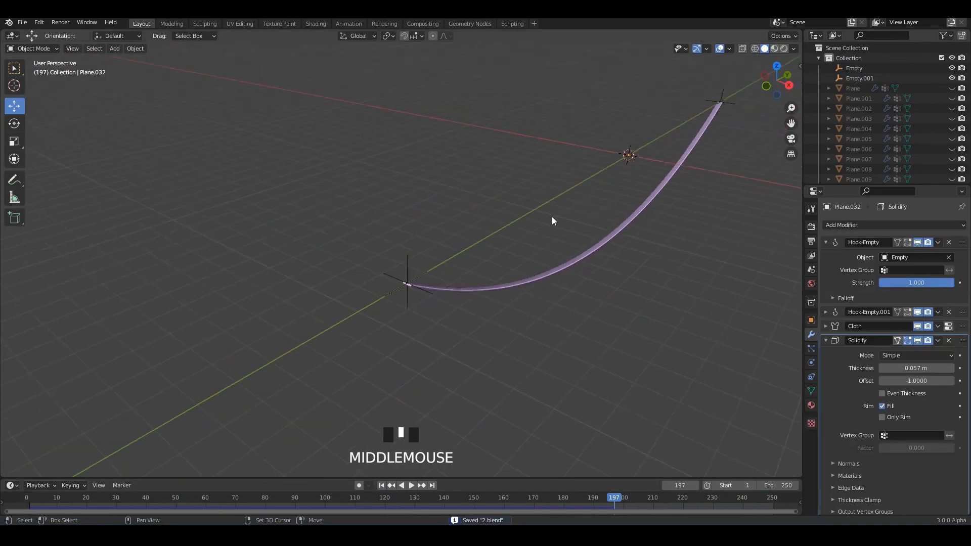
middle_click_drag(553, 218, 525, 221, "shift")
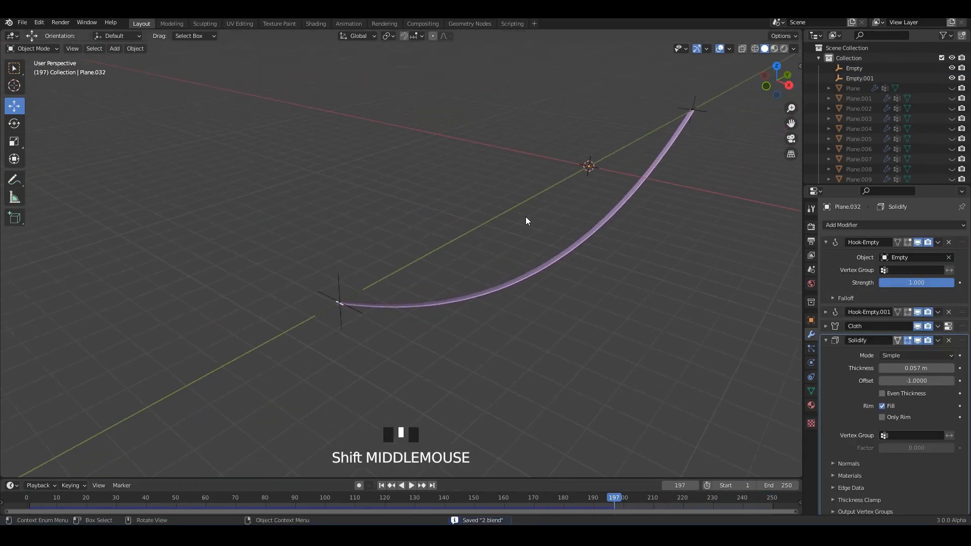
Play the simulation, test a move of the empty at the negative Y end, and cancel it.
key("space")
middle_click_drag(442, 257, 417, 264, "shift")
left_click(356, 289)
scroll(429, 283, "down", 2)
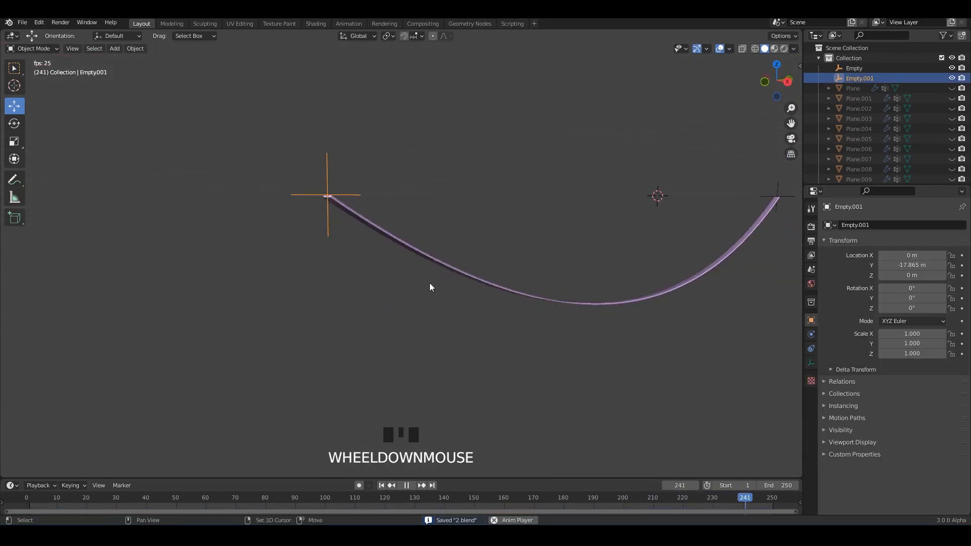
scroll(429, 284, "up", 2)
middle_click_drag(440, 325, 459, 312)
middle_click_drag(459, 312, 454, 342, "shift")
key("g")
right_click(518, 362)
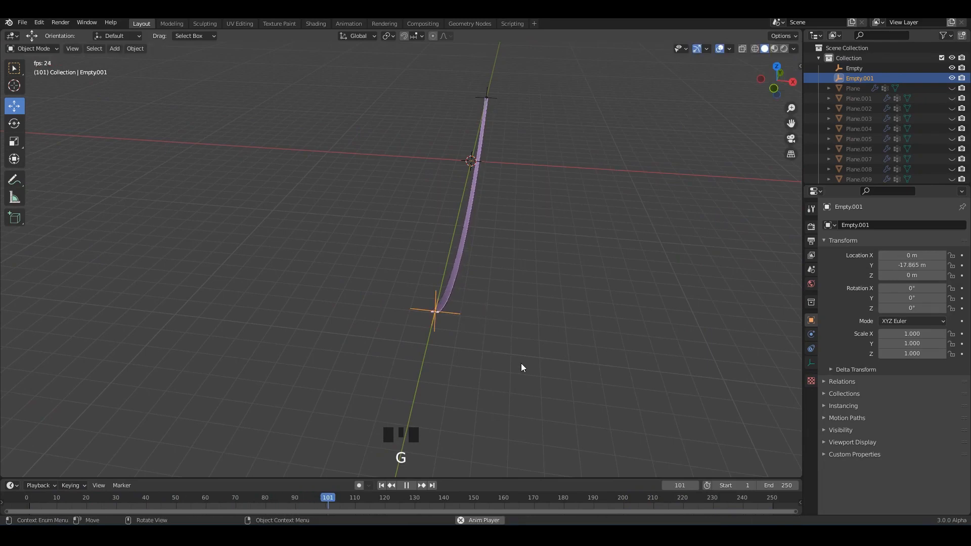
Stop the playback and undo the latest actions to get back to frame 1.
key("space")
left_click(493, 351)
key("ctrl+z")
key("ctrl+z")
key("ctrl+z")
scroll(440, 329, "up", 1)
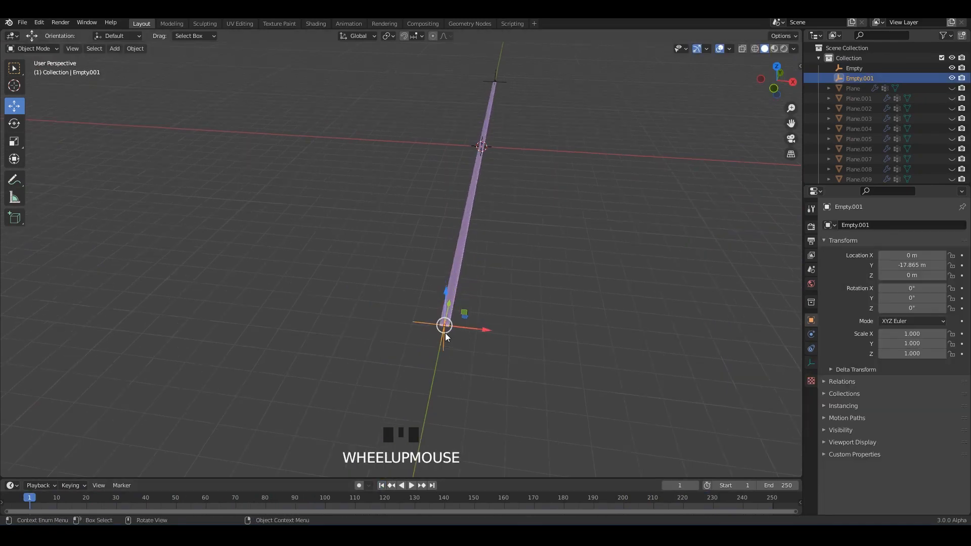
Replay the simulation from frame 1, swing the negative Y end's empty sideways along X, and cancel the move.
key("space")
middle_click_drag(481, 342, 481, 349, "shift")
key("g")
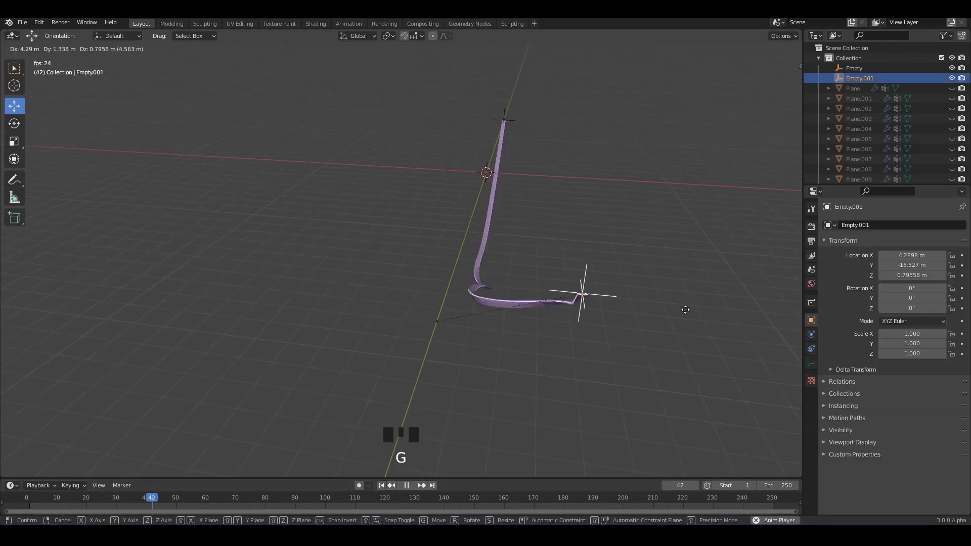
right_click(470, 251)
scroll(437, 252, "down", 2)
middle_click_drag(471, 251, 438, 276)
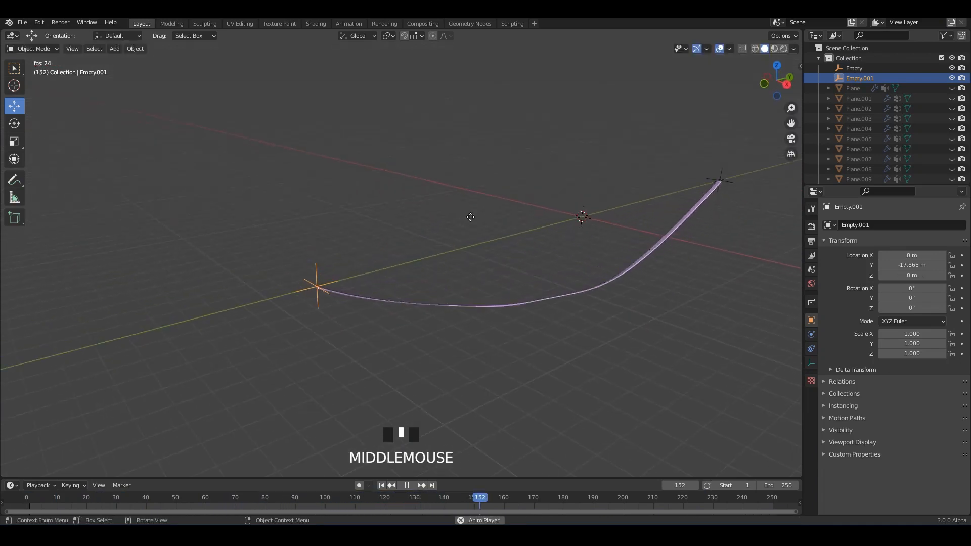
Move the empty at the negative Y end to about X 2.7 m, Y -14.48 m, Z -0.12 m during playback, then stop the simulation.
key("g")
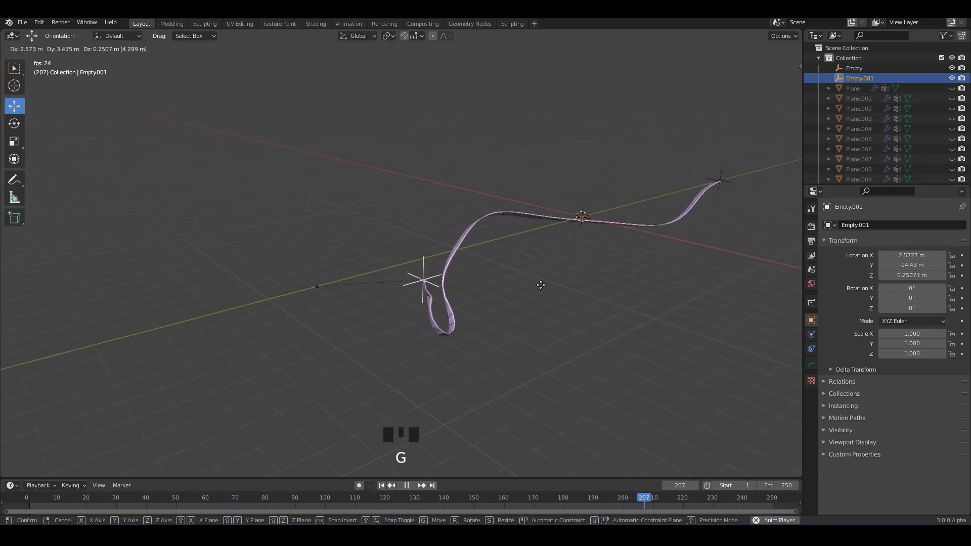
left_click(542, 292)
key("space")
middle_click_drag(629, 275, 711, 308)
scroll(527, 256, "down", 1)
key("space")
key("space")
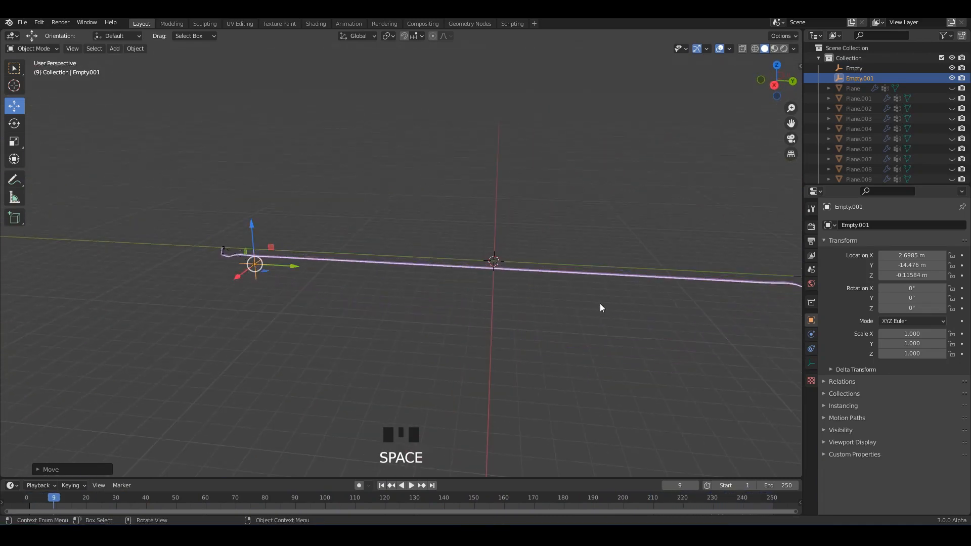
Unhide all the flag strings and play the simulation together with the hooked strip.
mouse_move(601, 307)
middle_mouse_down()
mouse_move(617, 301)
mouse_move(584, 282)
mouse_move(609, 281)
mouse_move(544, 303)
mouse_move(548, 289)
mouse_move(604, 321)
middle_mouse_up()
key("slash")
scroll(573, 281, "down", 2)
key("slash")
key("alt+h")
scroll(566, 303, "down", 2)
left_click(631, 285)
key("space")
scroll(541, 292, "up", 2)
middle_click_drag(354, 307, 347, 308)
left_click(716, 343)
middle_click_drag(678, 329, 668, 326)
key("space")
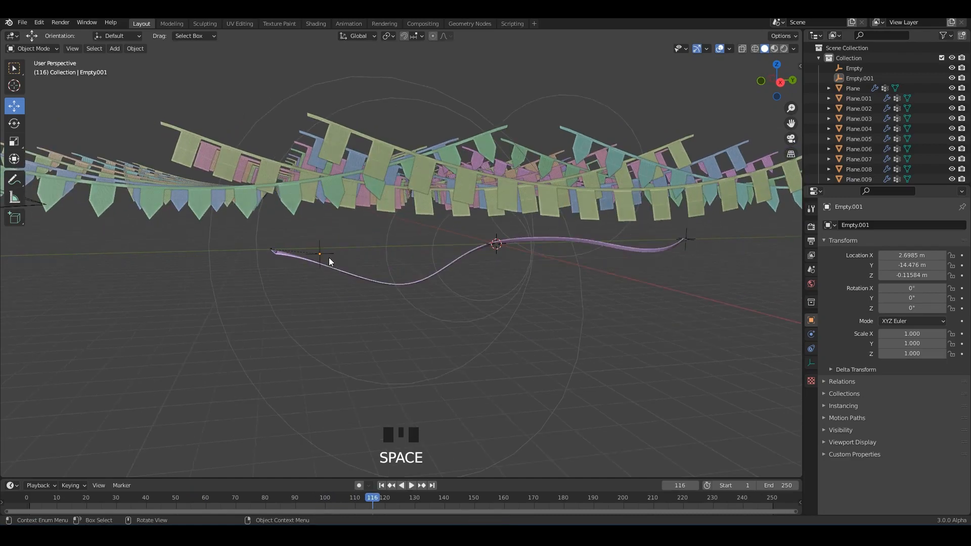
Undo the latest actions until the flag strings are hidden again.
left_click(323, 255)
middle_click_drag(385, 309, 408, 326)
key("ctrl+z")
key("ctrl+z")
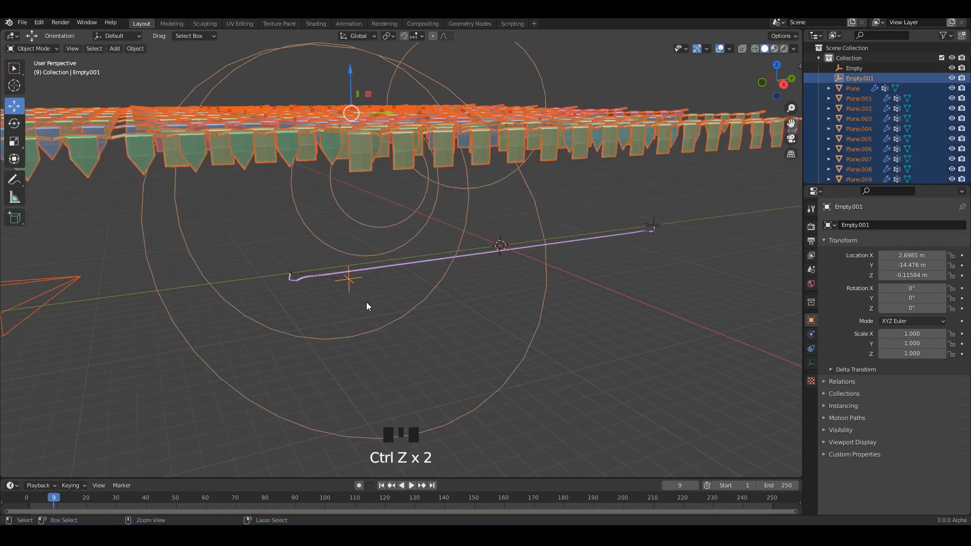
key("ctrl+z")
key("ctrl+z")
In the right orthographic view, move the empty at the negative Y end to about Y -17.94 m, Z 0.07 m.
middle_click_drag(375, 296, 379, 279, "alt")
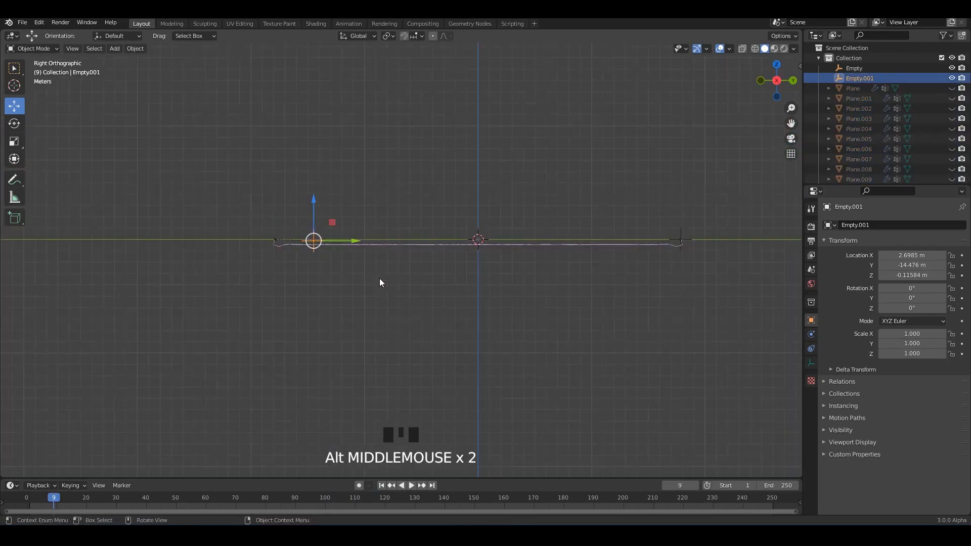
scroll(380, 283, "up", 2)
left_click_drag(434, 318, 394, 319)
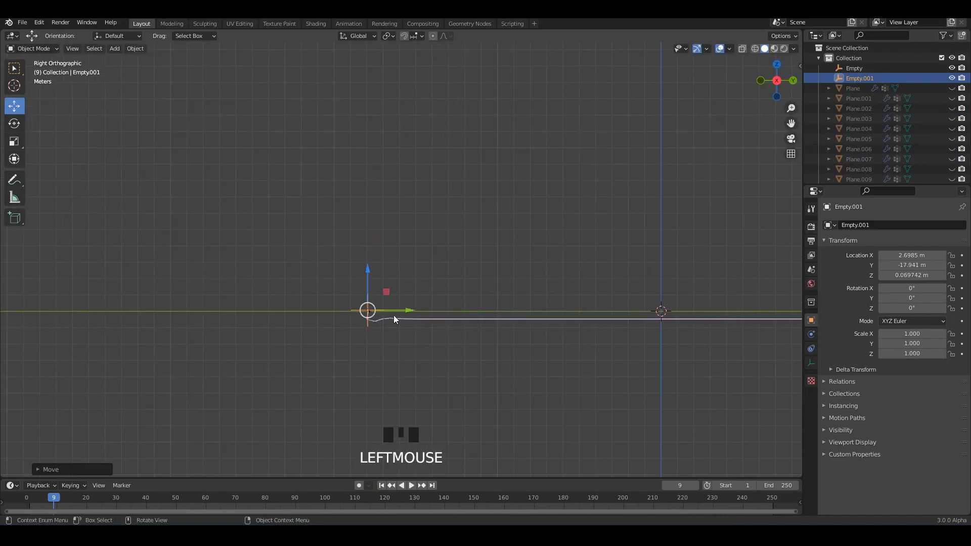
Play the strip's simulation, deselect the empty, and save the file.
key("space")
scroll(463, 332, "down", 4)
left_click(468, 329)
middle_click_drag(469, 329, 489, 262)
key("ctrl+s")
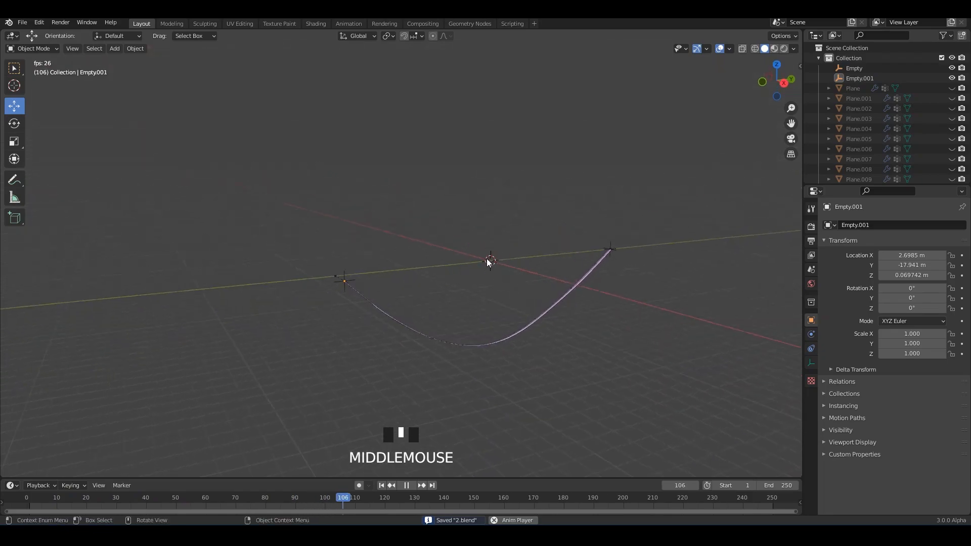
key("ctrl+5")
Unhide all the flag strings and the other hidden objects, clear the selection, and save the file.
left_click(480, 252)
key("alt+h")
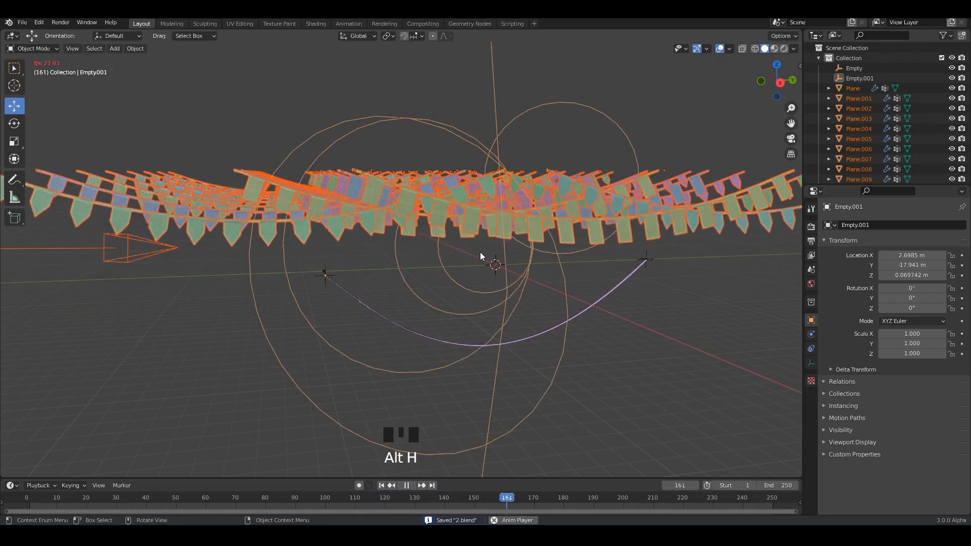
left_click(625, 317)
scroll(588, 322, "up", 2)
middle_click_drag(468, 313, 512, 314)
key("ctrl+s")
Test raising the empty at the strip's negative Y end while all the flags simulate, and cancel the move.
left_click(297, 266)
middle_click_drag(335, 278, 360, 287)
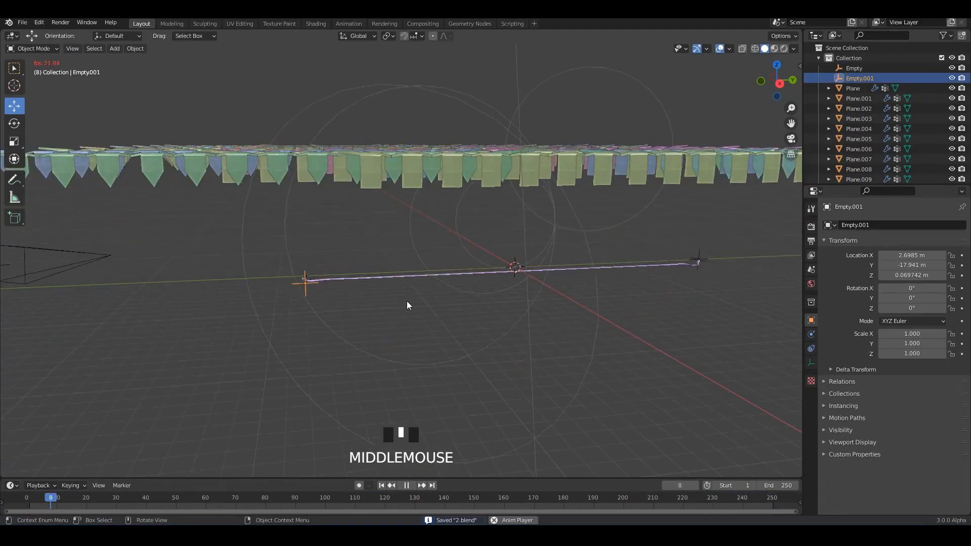
scroll(423, 331, "up", 1)
scroll(423, 303, "down", 1)
mouse_move(422, 332)
middle_mouse_down()
mouse_move(423, 304)
mouse_move(433, 325)
middle_mouse_up()
key("g")
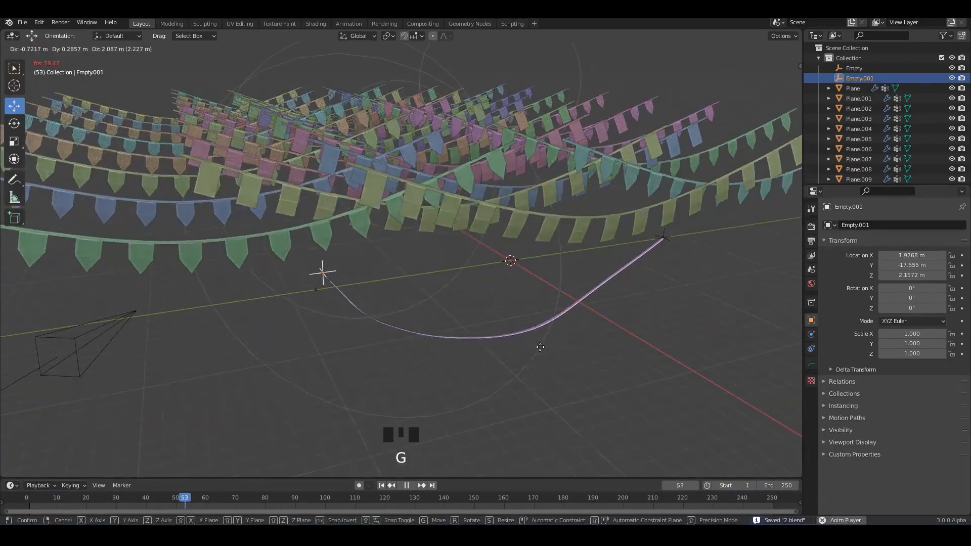
right_click(437, 351)
Deselect the empty, save the file, and watch the flags and strip simulate before stopping playback.
left_click(664, 364)
scroll(624, 334, "down", 1)
mouse_move(605, 327)
middle_mouse_down("shift")
mouse_move(604, 351)
mouse_move(594, 327)
middle_mouse_up("shift")
key("ctrl+s")
middle_click_drag(617, 237, 577, 261)
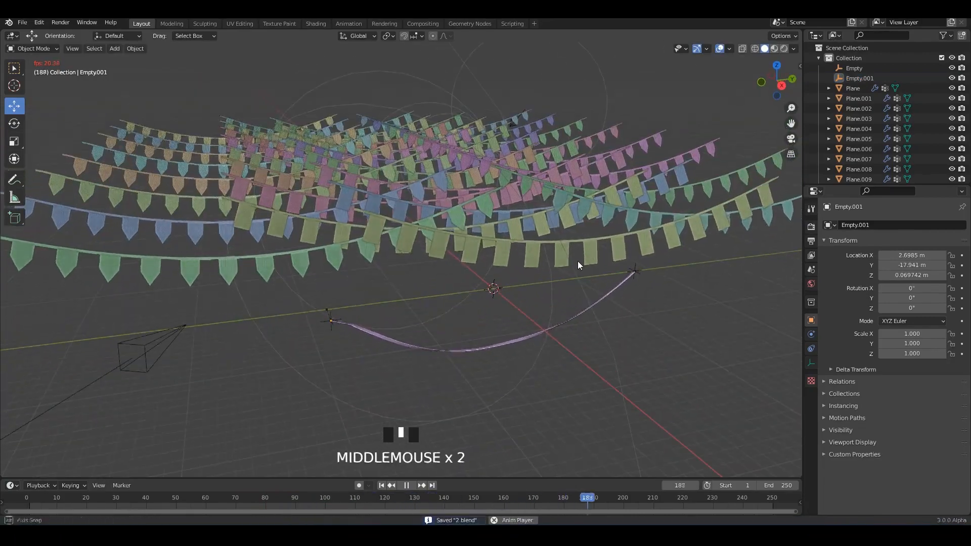
scroll(577, 261, "up", 2)
key("space")
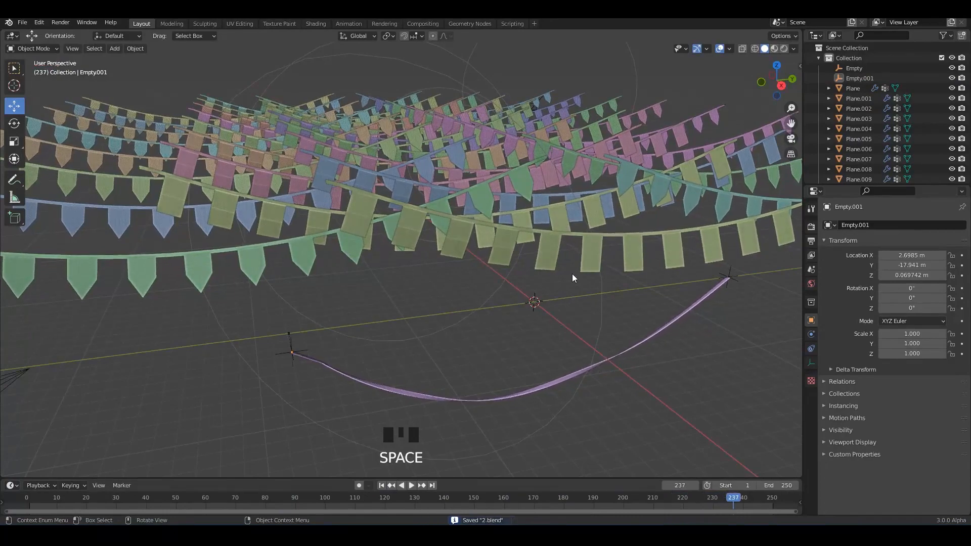